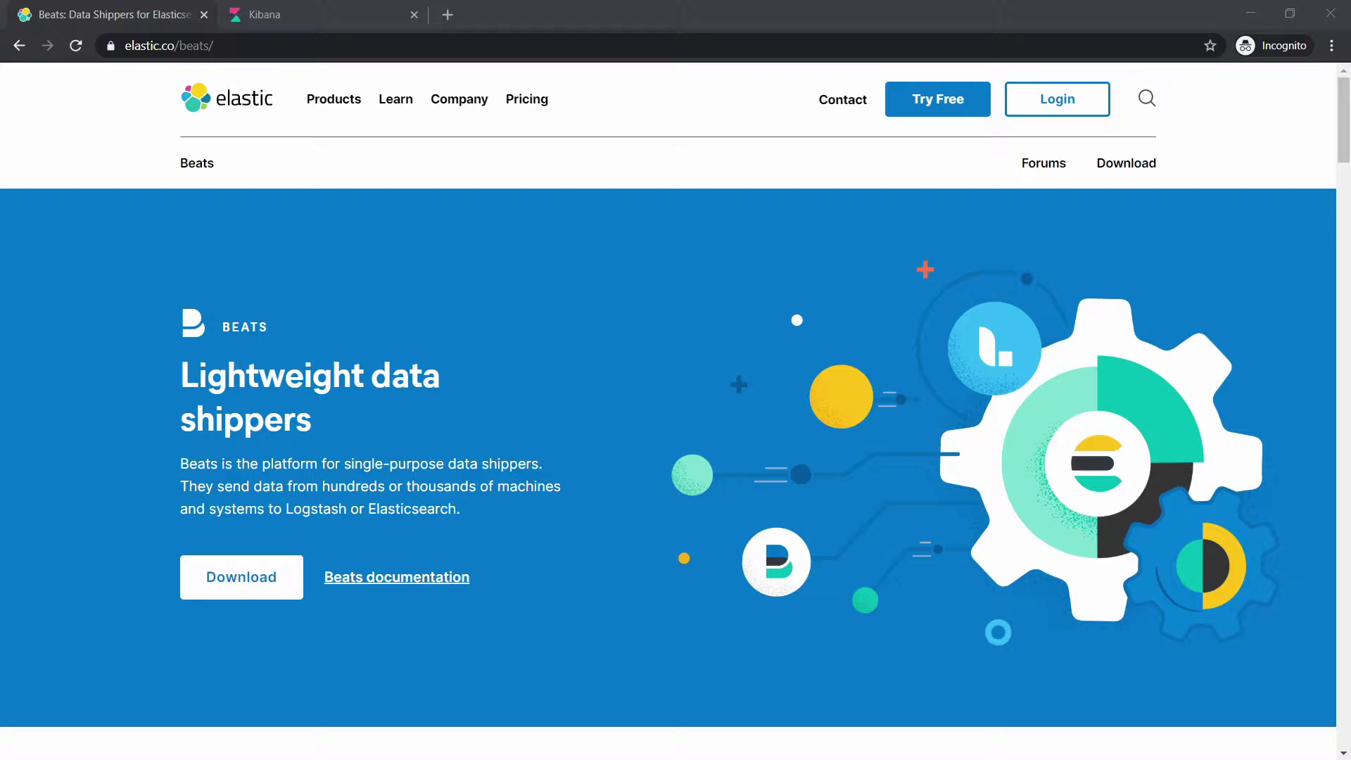
Step: Scroll the elastic.co Beats page down to The Beats family grid, Filebeat through Functionbeat
{"action": "scroll", "coordinate": [552, 420], "scroll_direction": "down", "scroll_amount": 10}
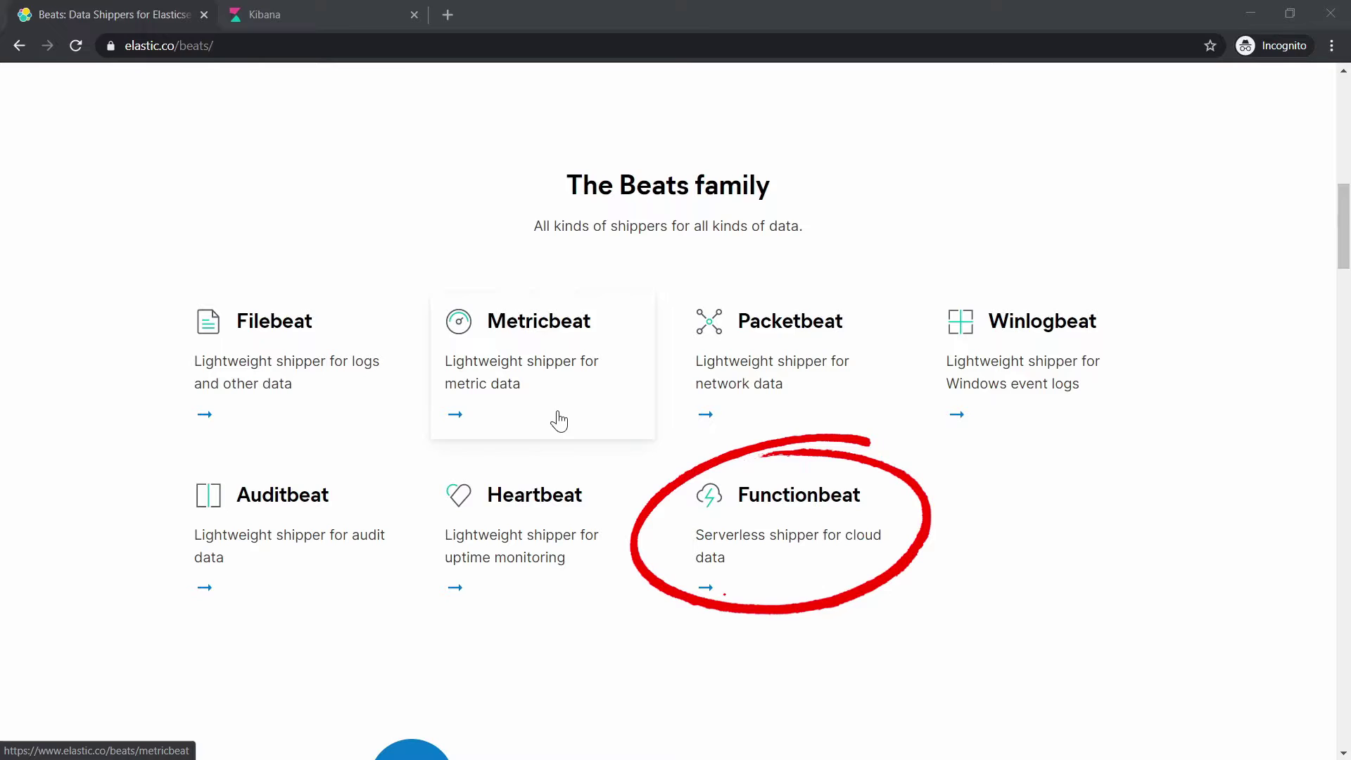
Step: Go from the Beats overview through the Auditbeat product page to Download Auditbeat
{"action": "left_click", "coordinate": [292, 19]}
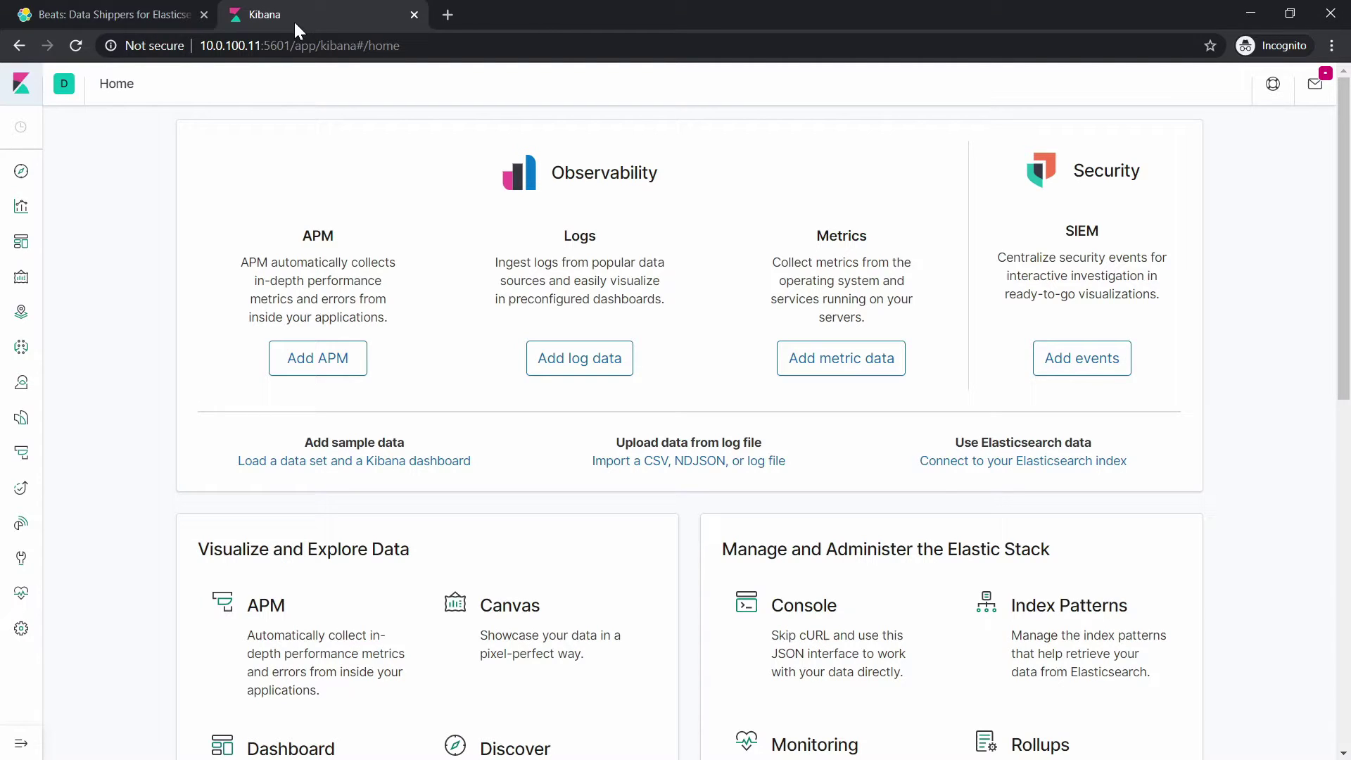
{"action": "left_click", "coordinate": [97, 15]}
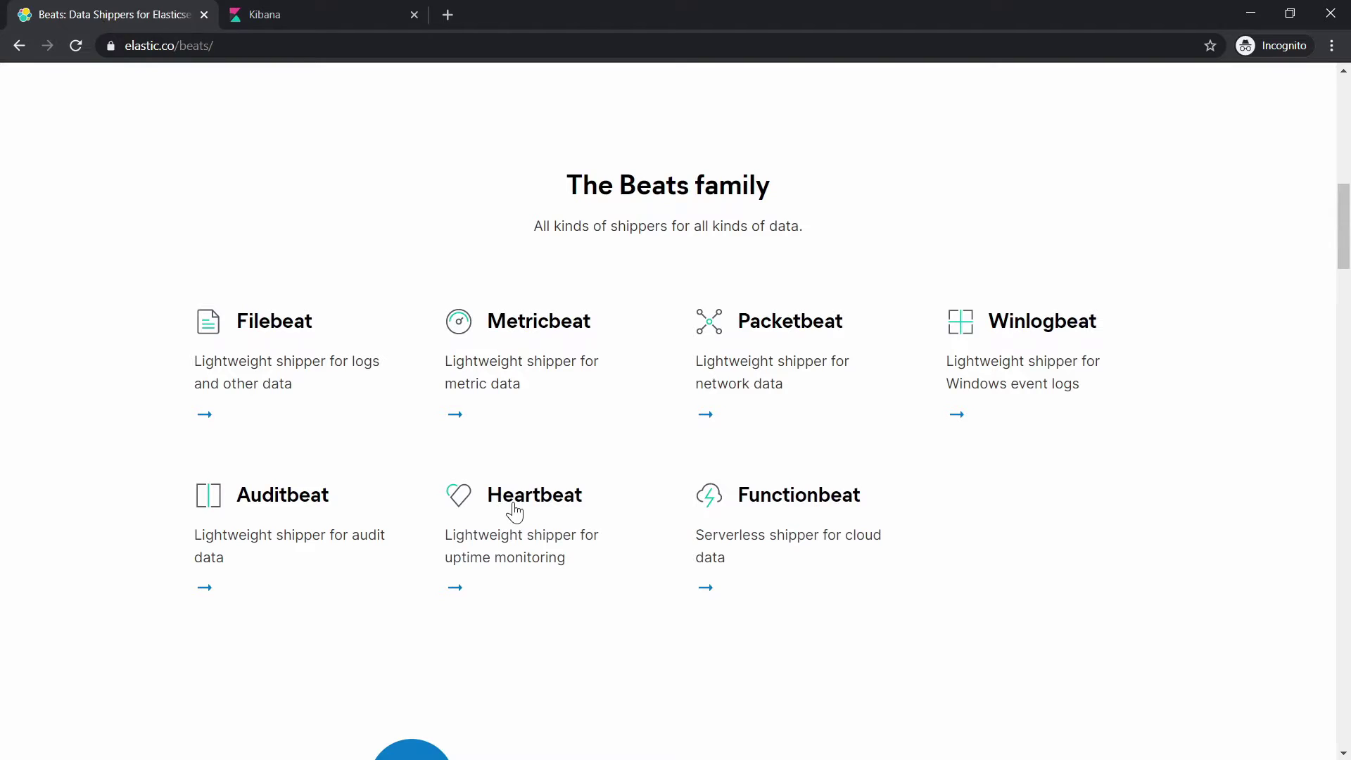
{"action": "left_click", "coordinate": [307, 502]}
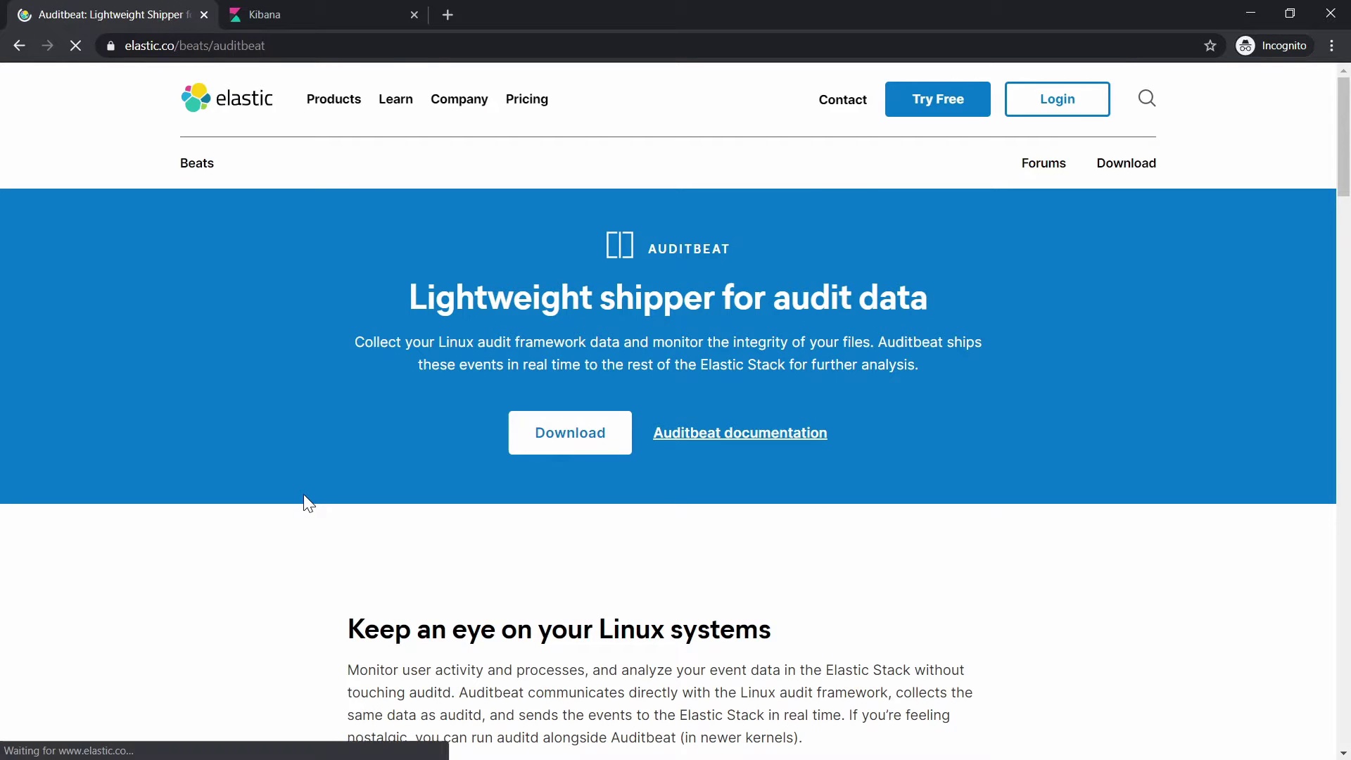
{"action": "left_click", "coordinate": [570, 444]}
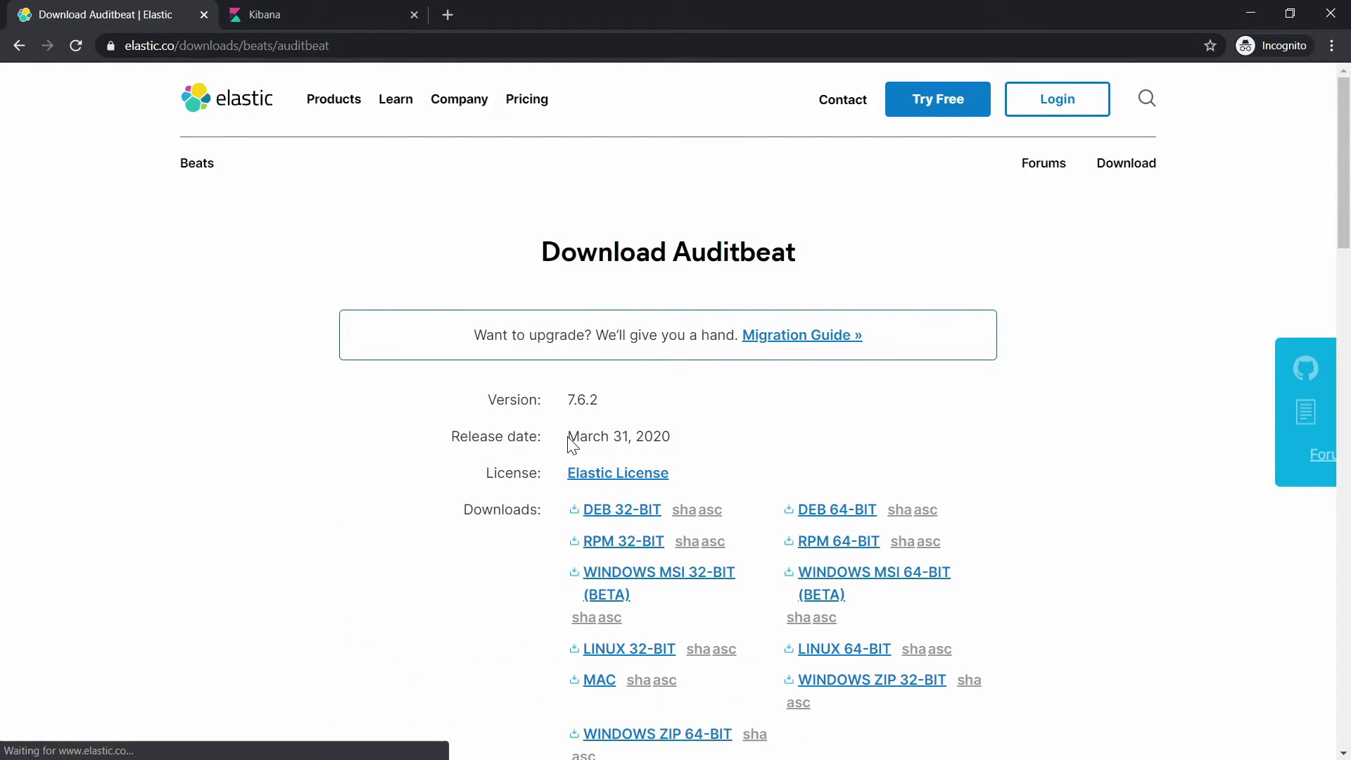
Step: Copy the RPM 64-BIT package link address and return to the SecureCRT terminal
{"action": "scroll", "coordinate": [956, 459], "scroll_direction": "down", "scroll_amount": 2}
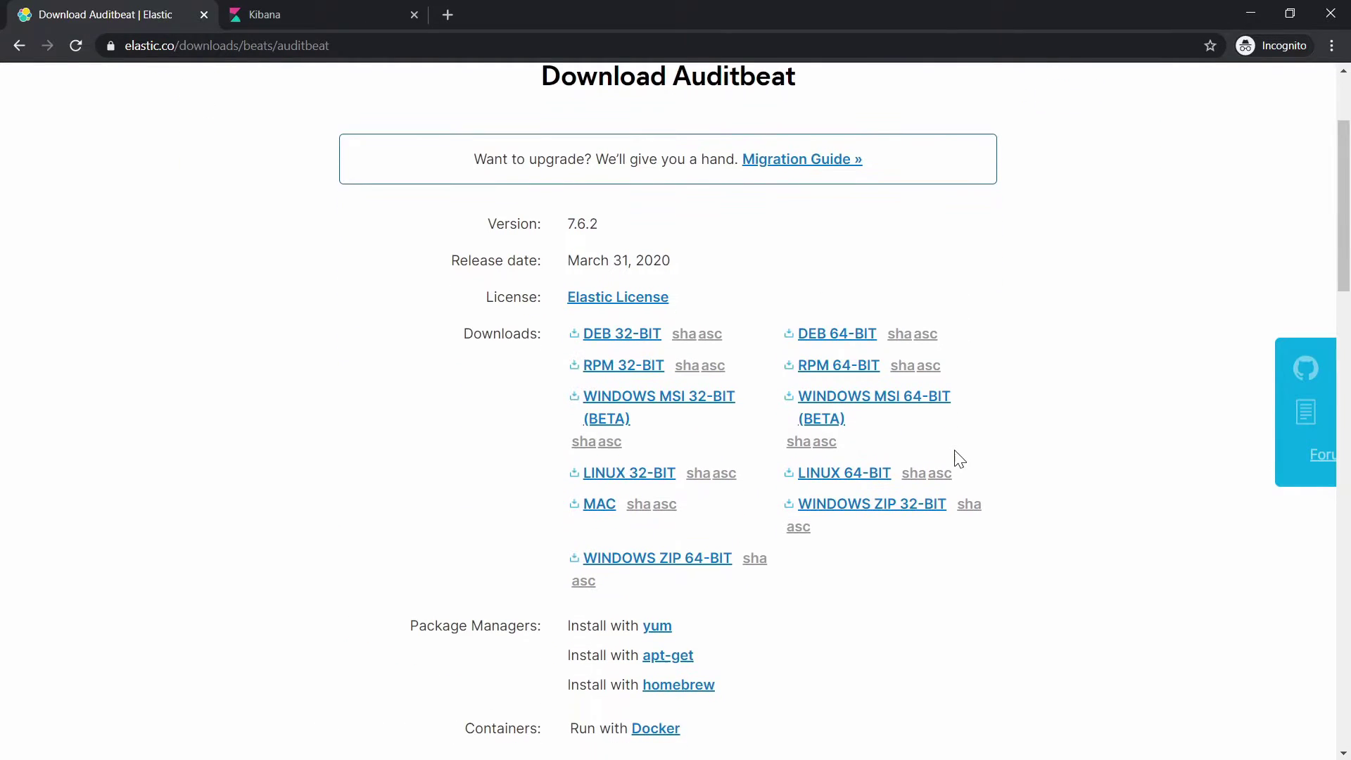
{"action": "right_click", "coordinate": [843, 378]}
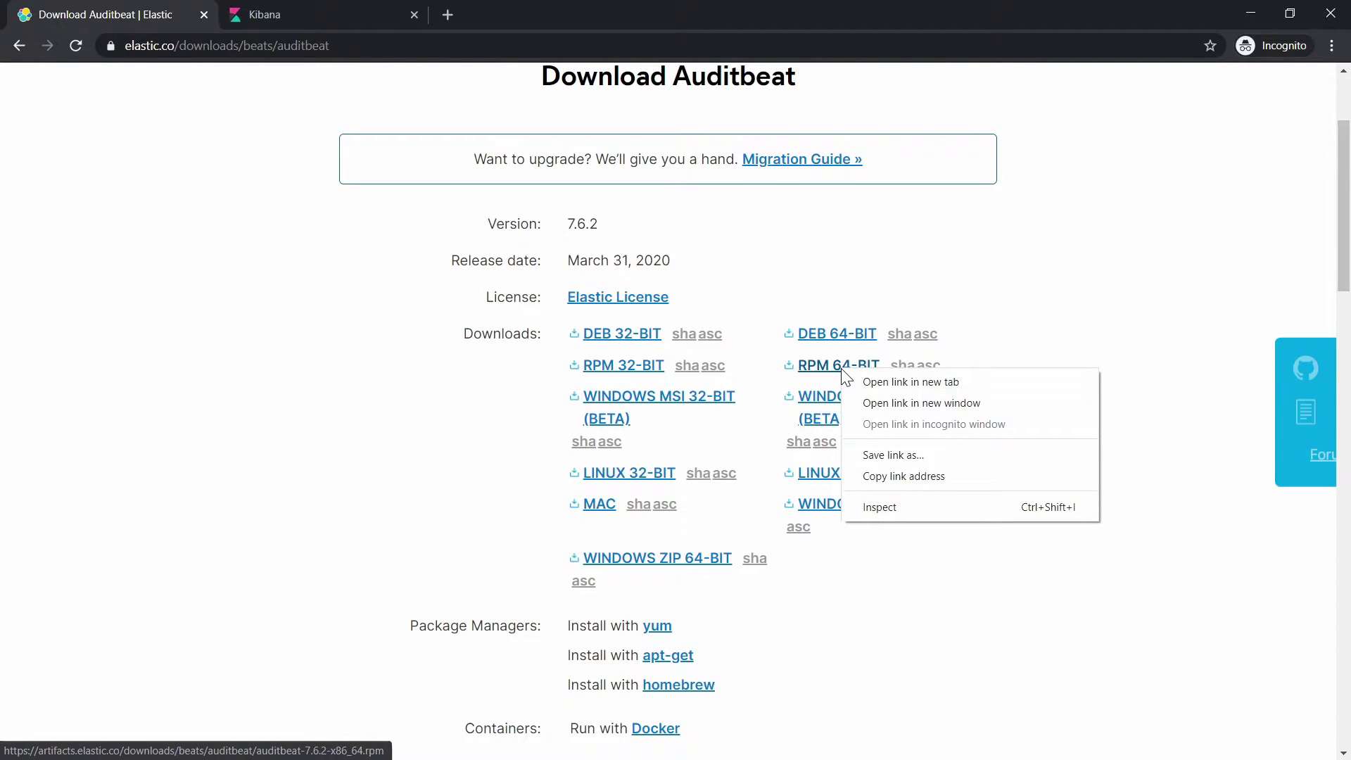
{"action": "left_click", "coordinate": [904, 473]}
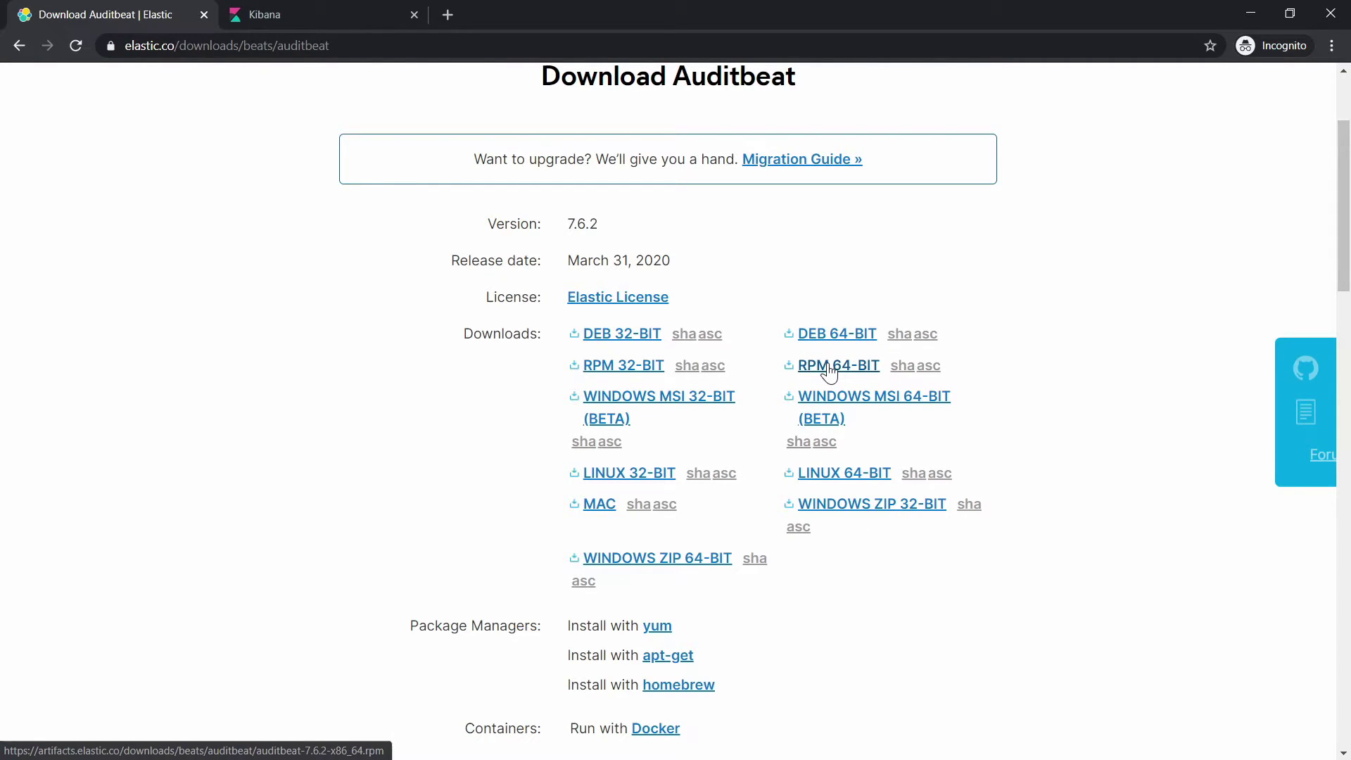
{"action": "key", "text": "alt+Tab"}
Step: Download auditbeat-7.6.2-x86_64.rpm to the ELK host with wget and the pasted URL
{"action": "type", "text": "we"}
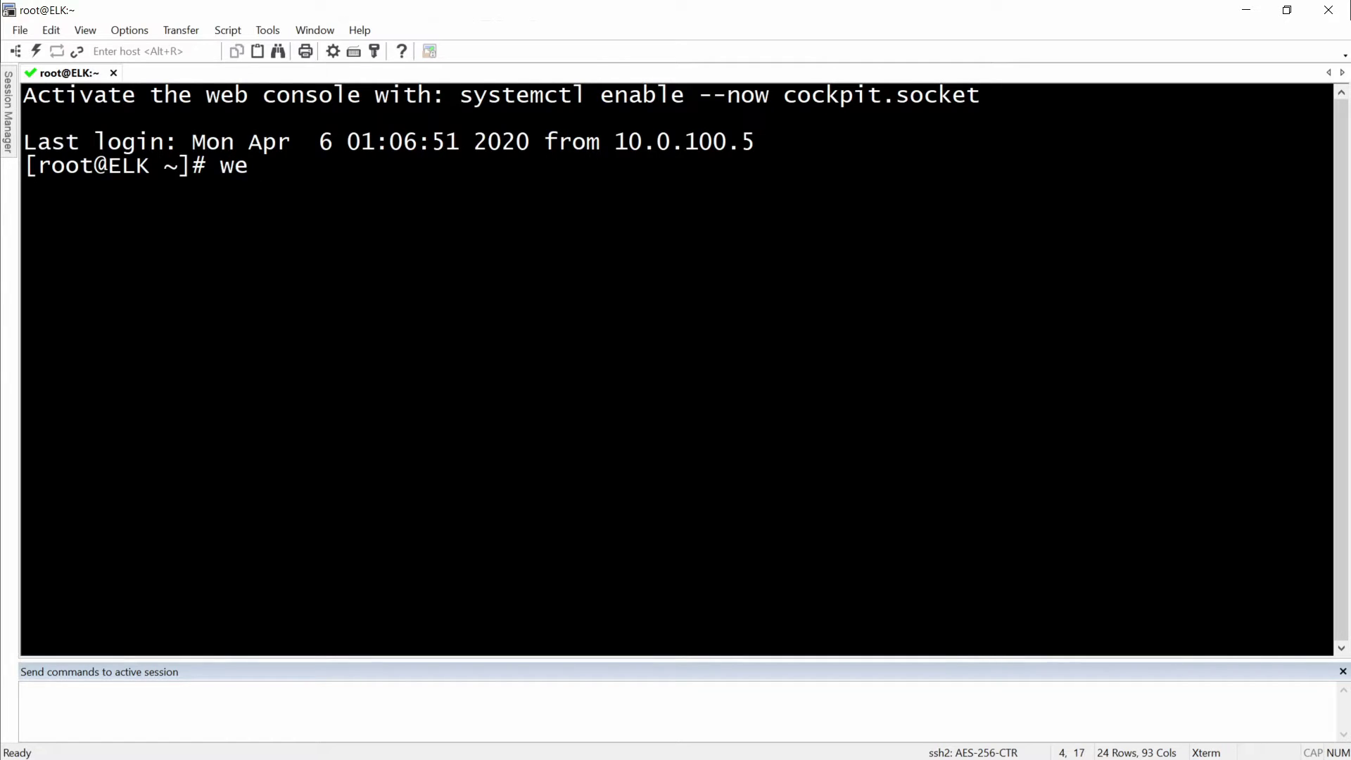
{"action": "key", "text": "BackSpace"}
{"action": "type", "text": "get"}
{"action": "right_click", "coordinate": [481, 240]}
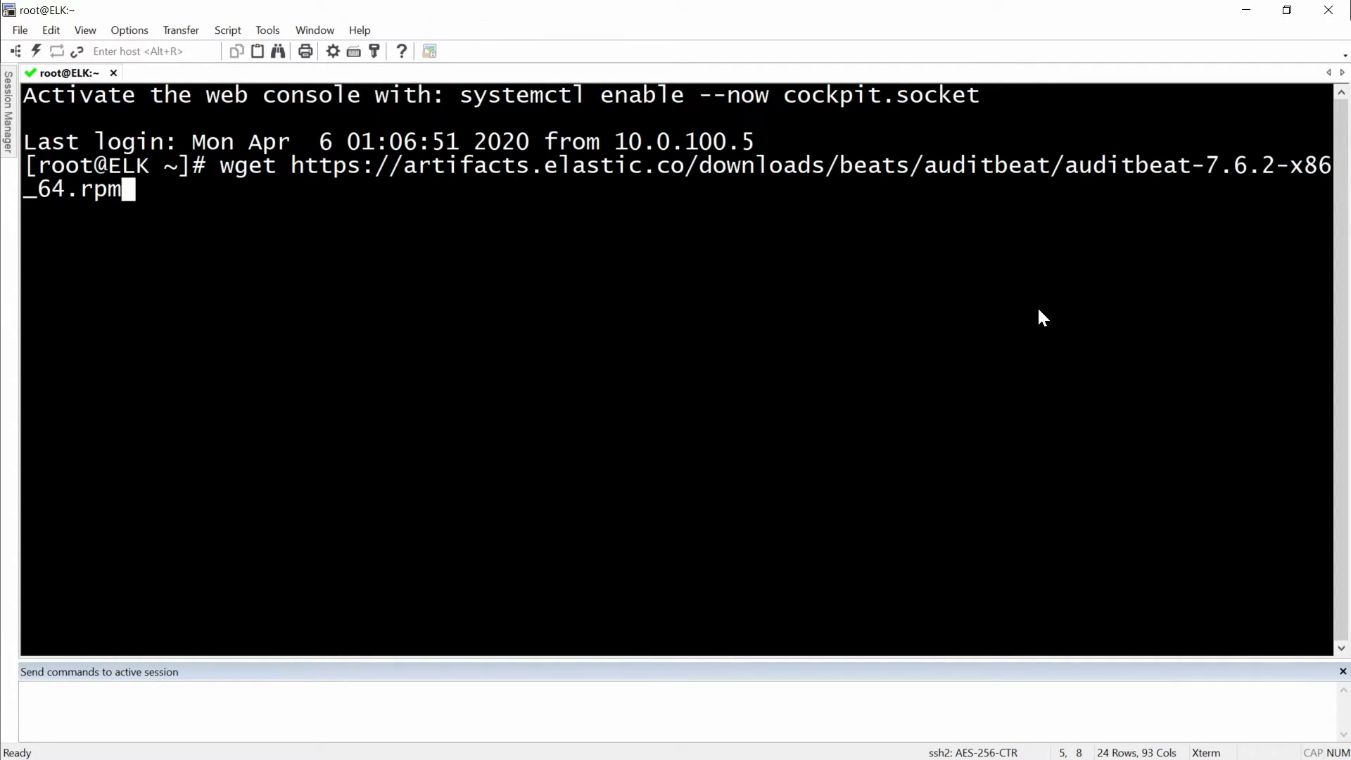
{"action": "key", "text": "Return"}
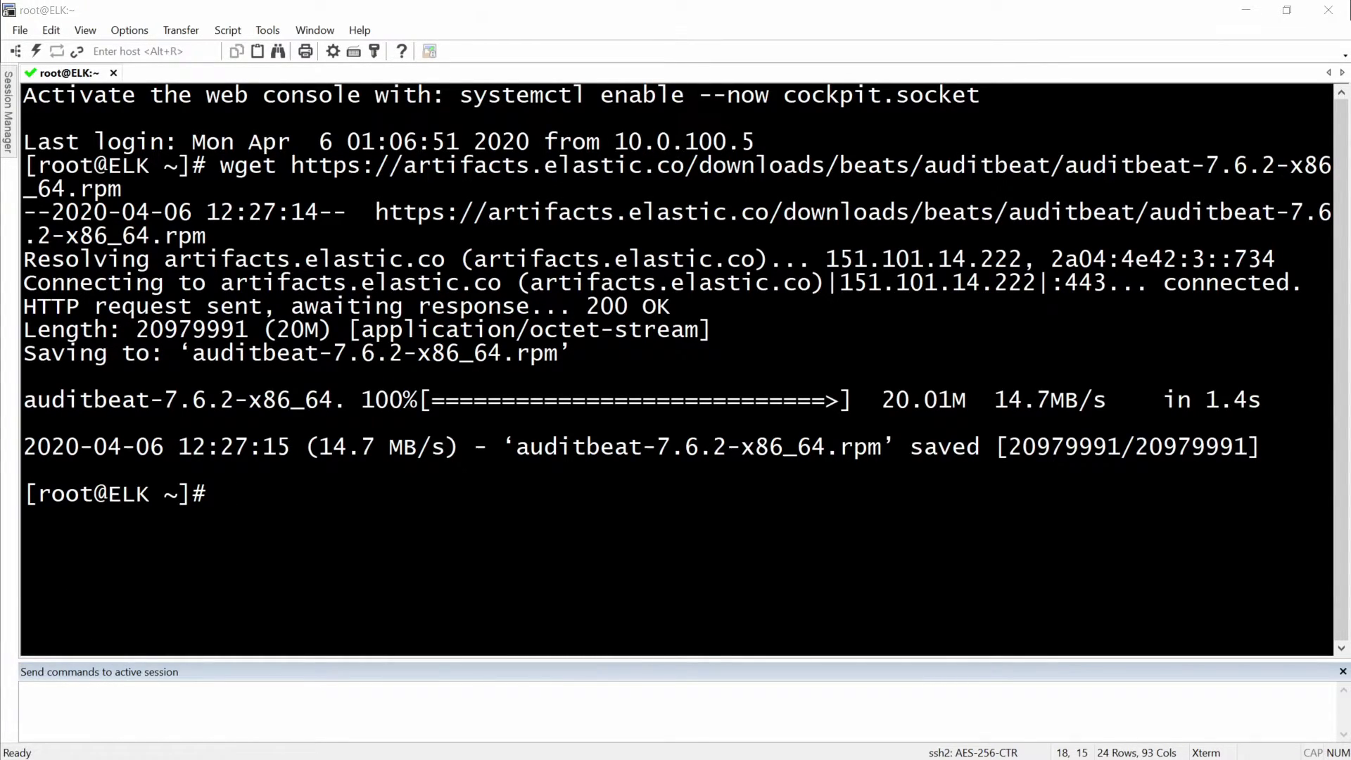
Step: Copy the RPM sha512 checksum link address from the download page and minimize Chrome
{"action": "key", "text": "alt+Tab"}
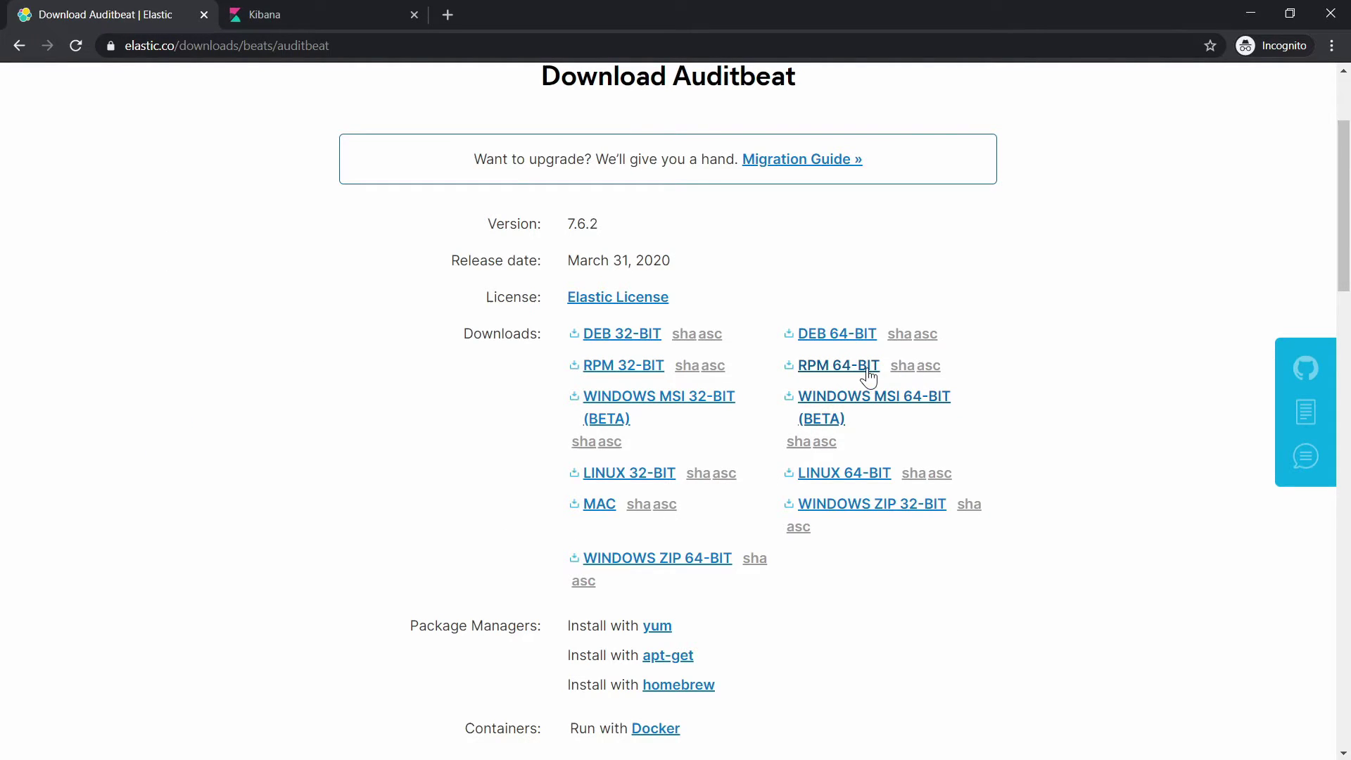
{"action": "right_click", "coordinate": [908, 373]}
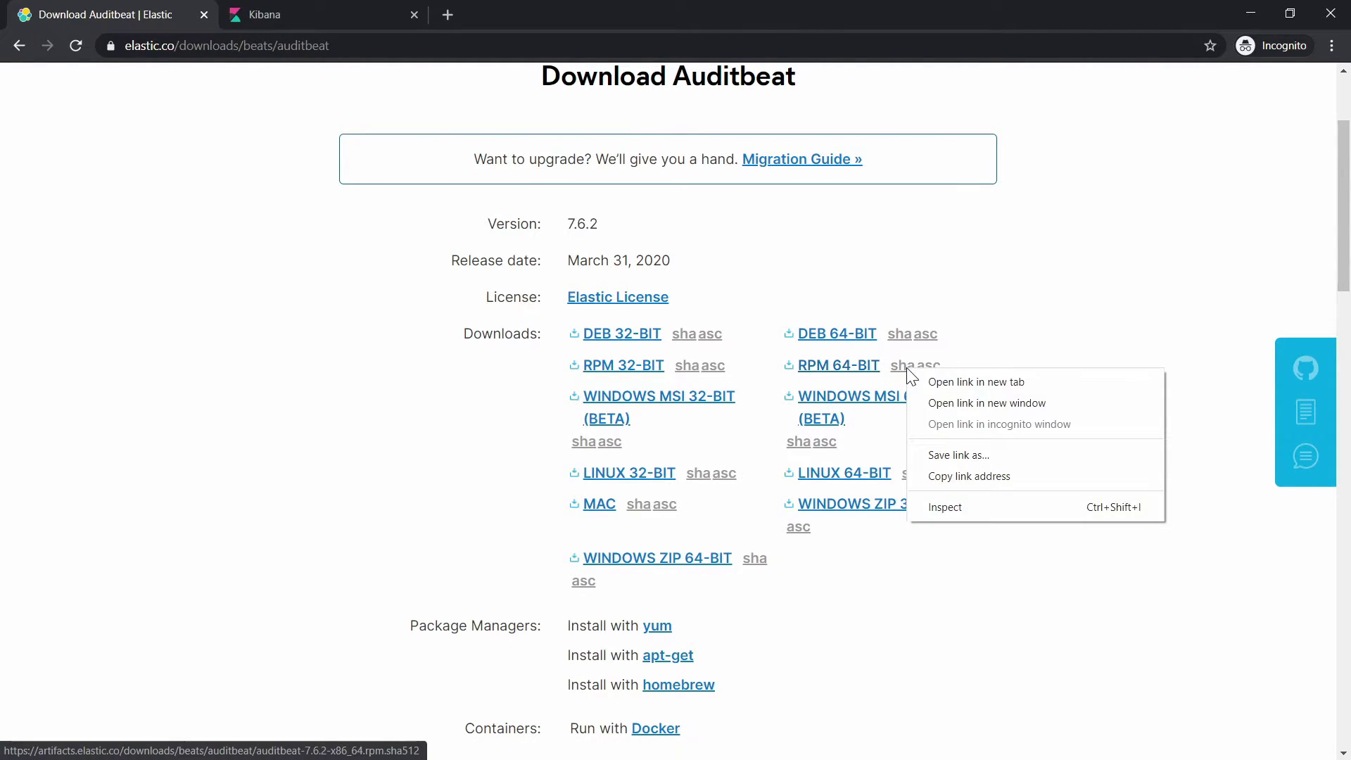
{"action": "left_click", "coordinate": [947, 479]}
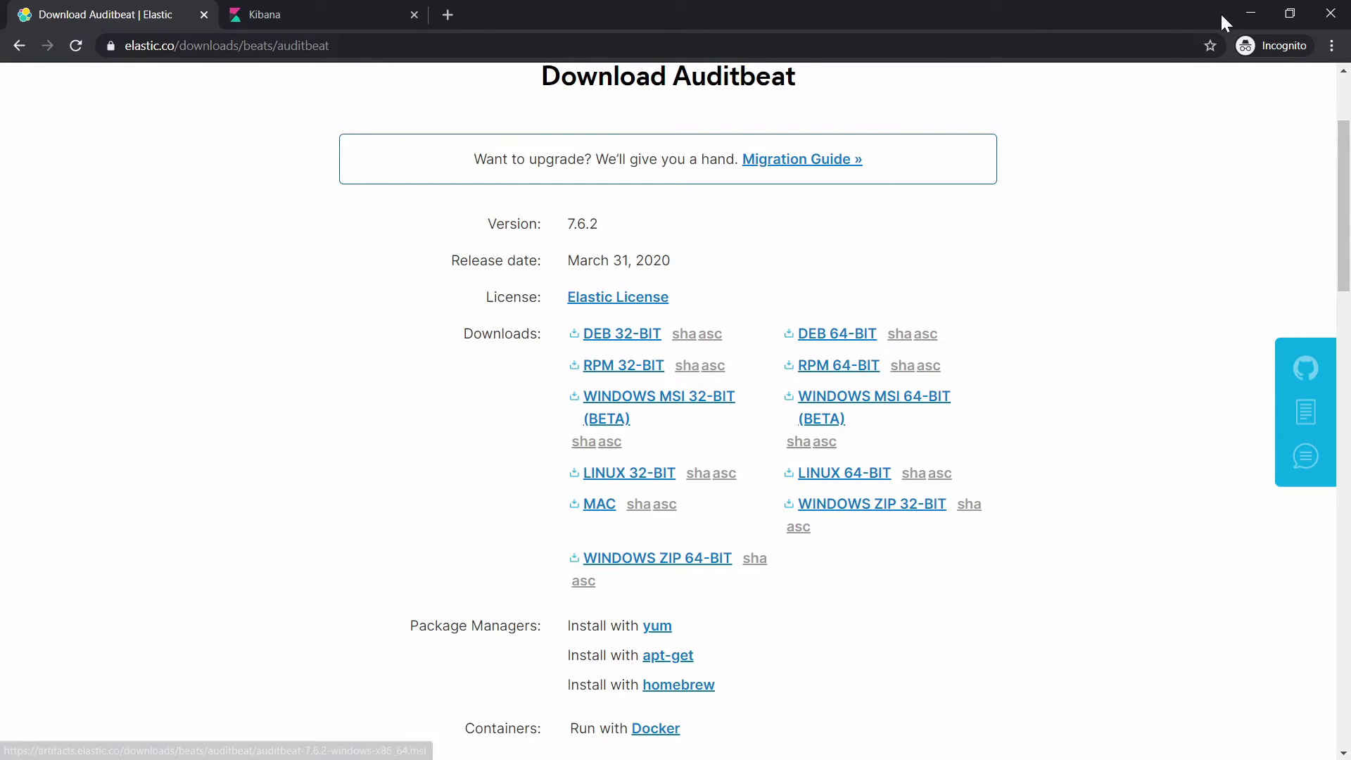
{"action": "left_click", "coordinate": [1251, 14]}
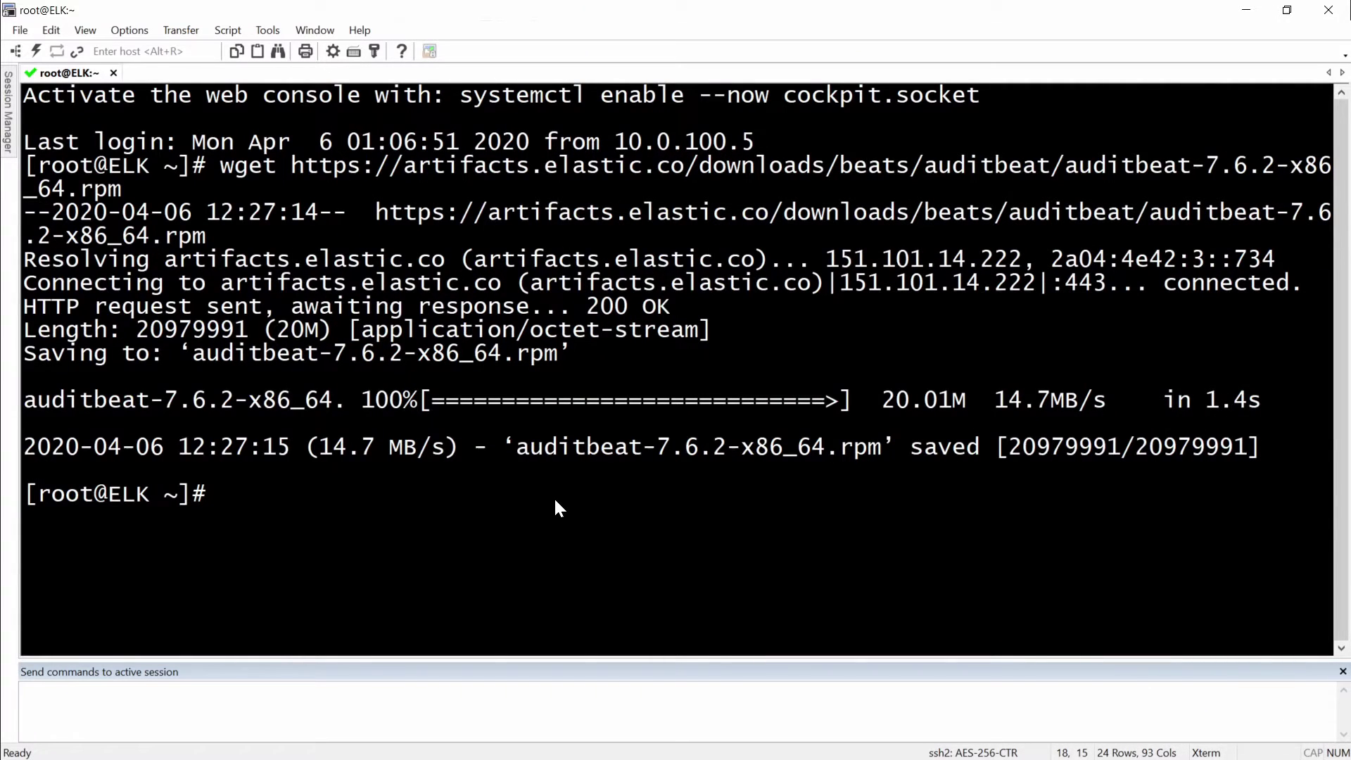
Step: Download auditbeat-7.6.2-x86_64.rpm.sha512 with wget and the pasted checksum URL
{"action": "type", "text": "wget"}
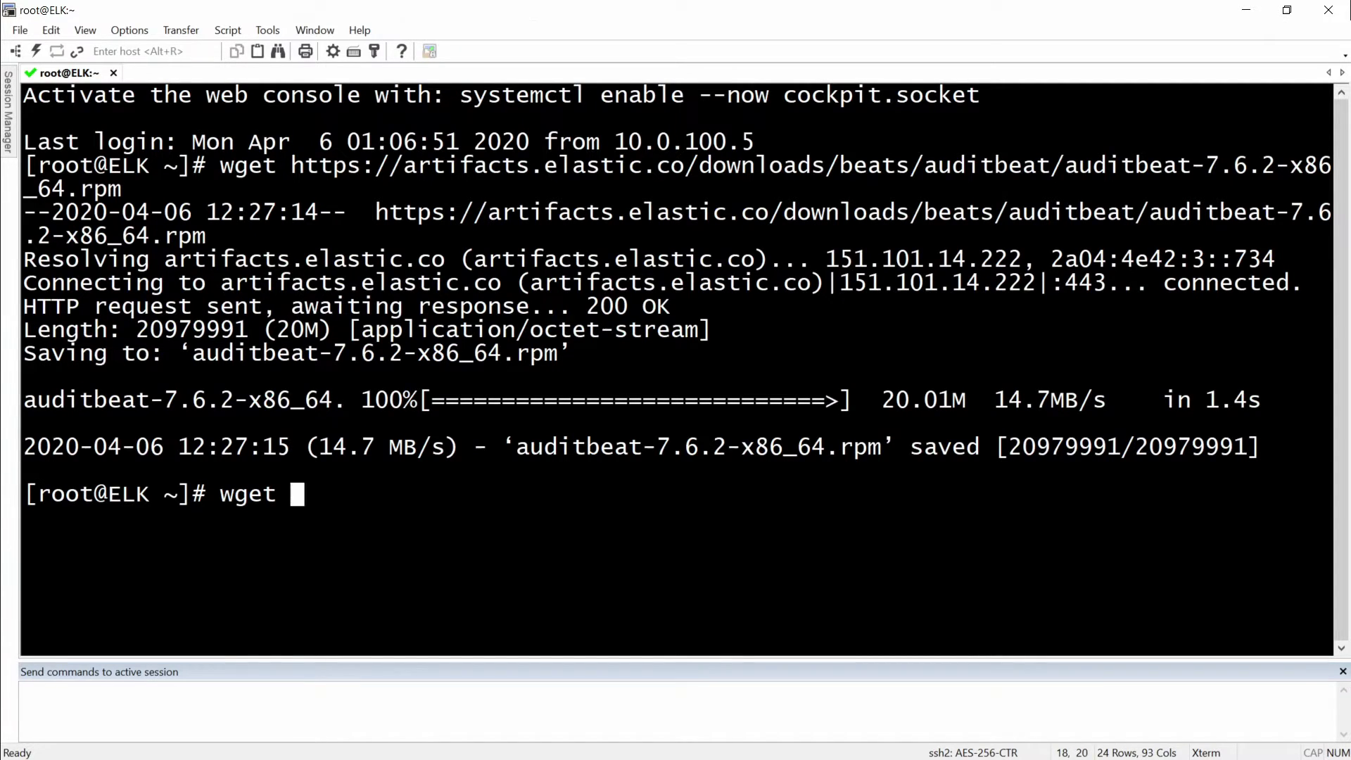
{"action": "key", "text": "shift+Insert"}
{"action": "key", "text": "Return"}
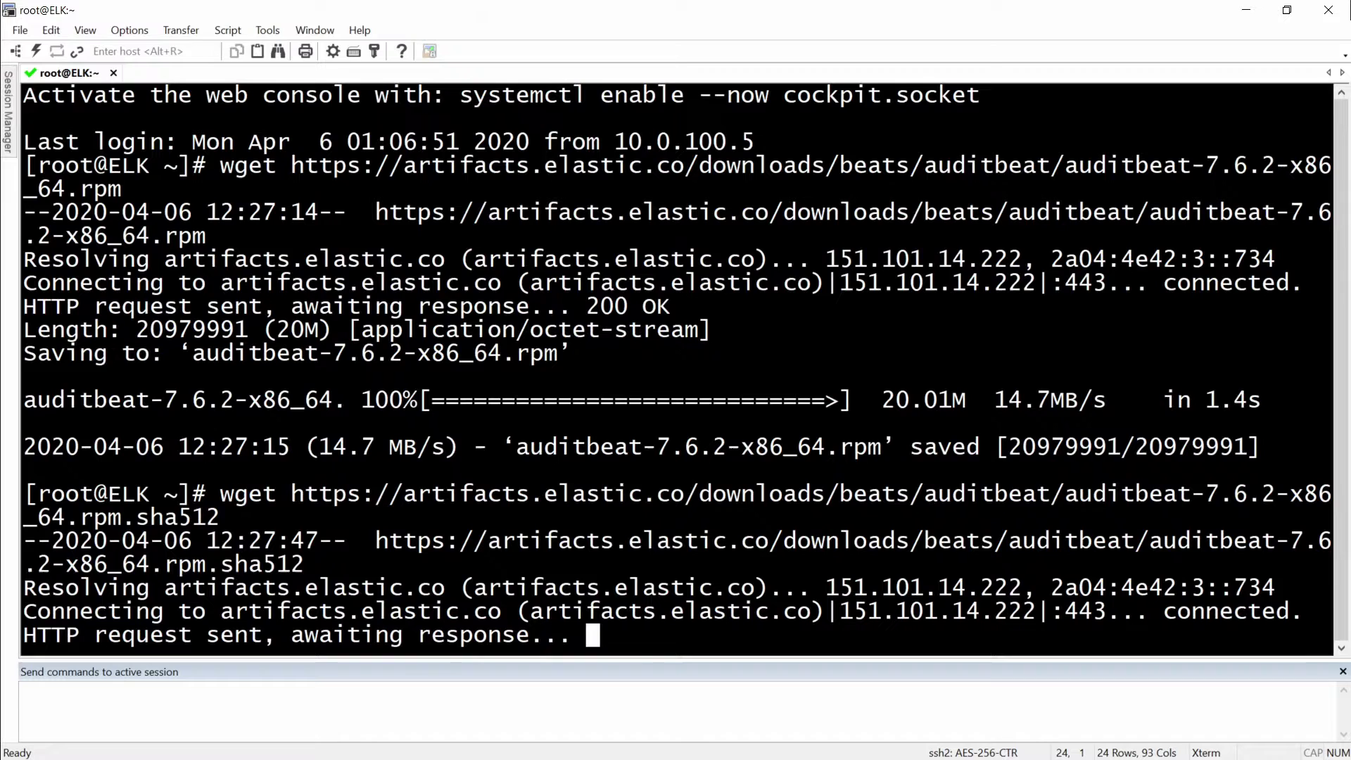
Step: List the home directory with ll and highlight the two auditbeat files
{"action": "type", "text": "ls"}
{"action": "key", "text": "BackSpace"}
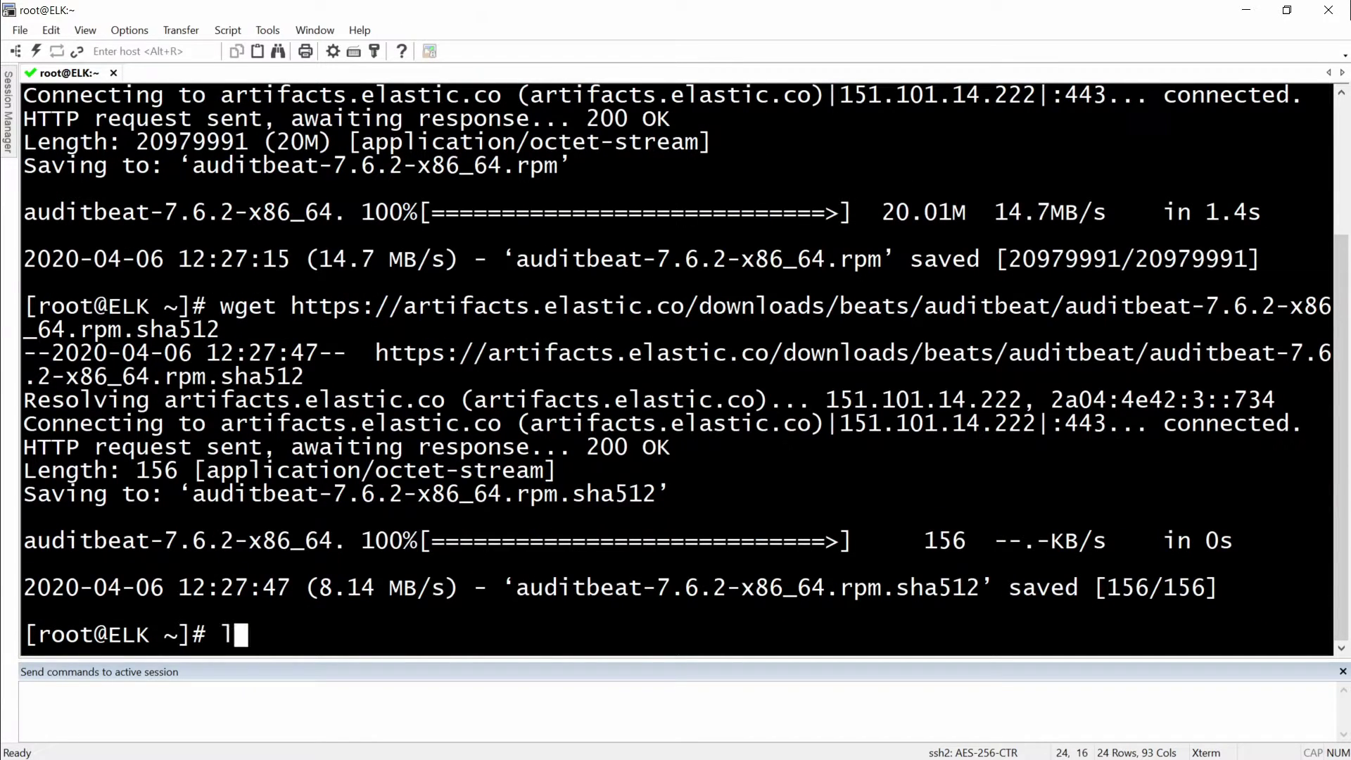
{"action": "type", "text": "l"}
{"action": "key", "text": "Return"}
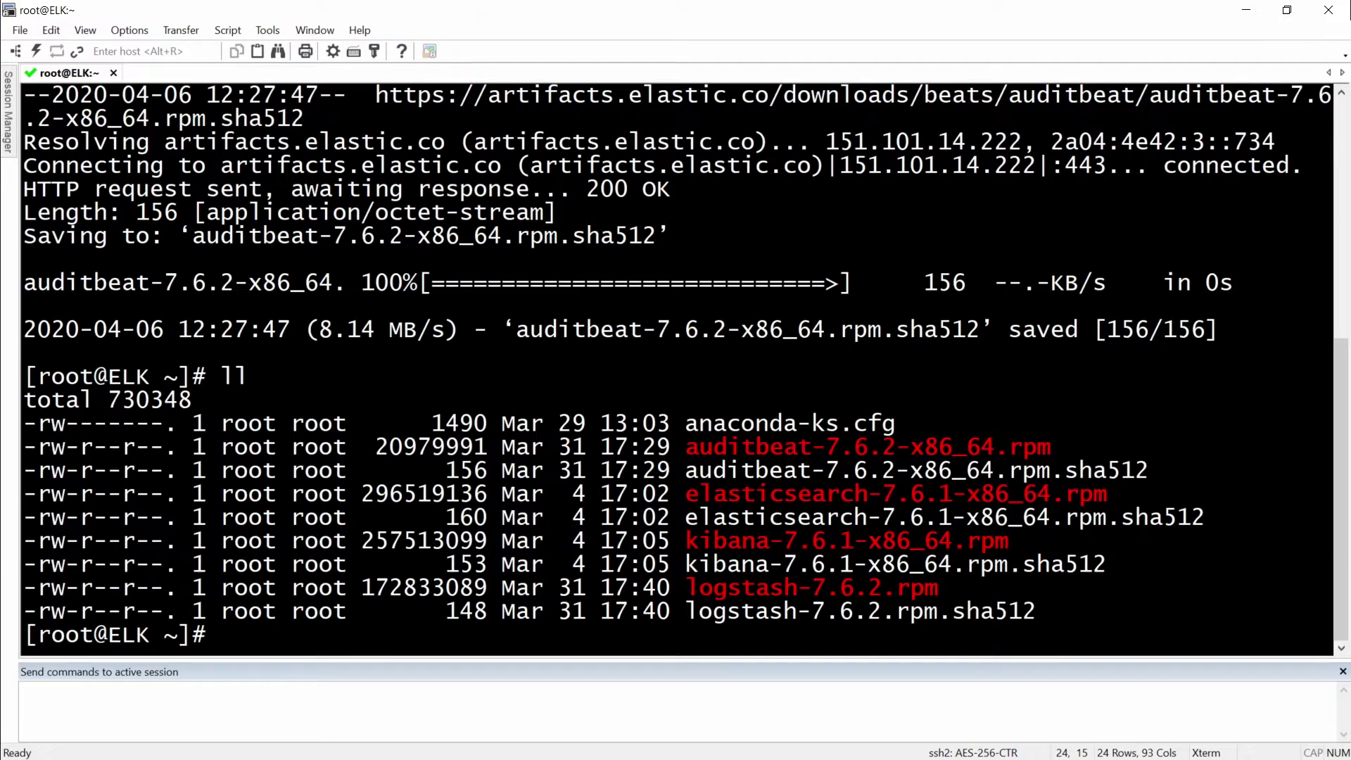
{"action": "left_click_drag", "start_coordinate": [1144, 469], "coordinate": [35, 448]}
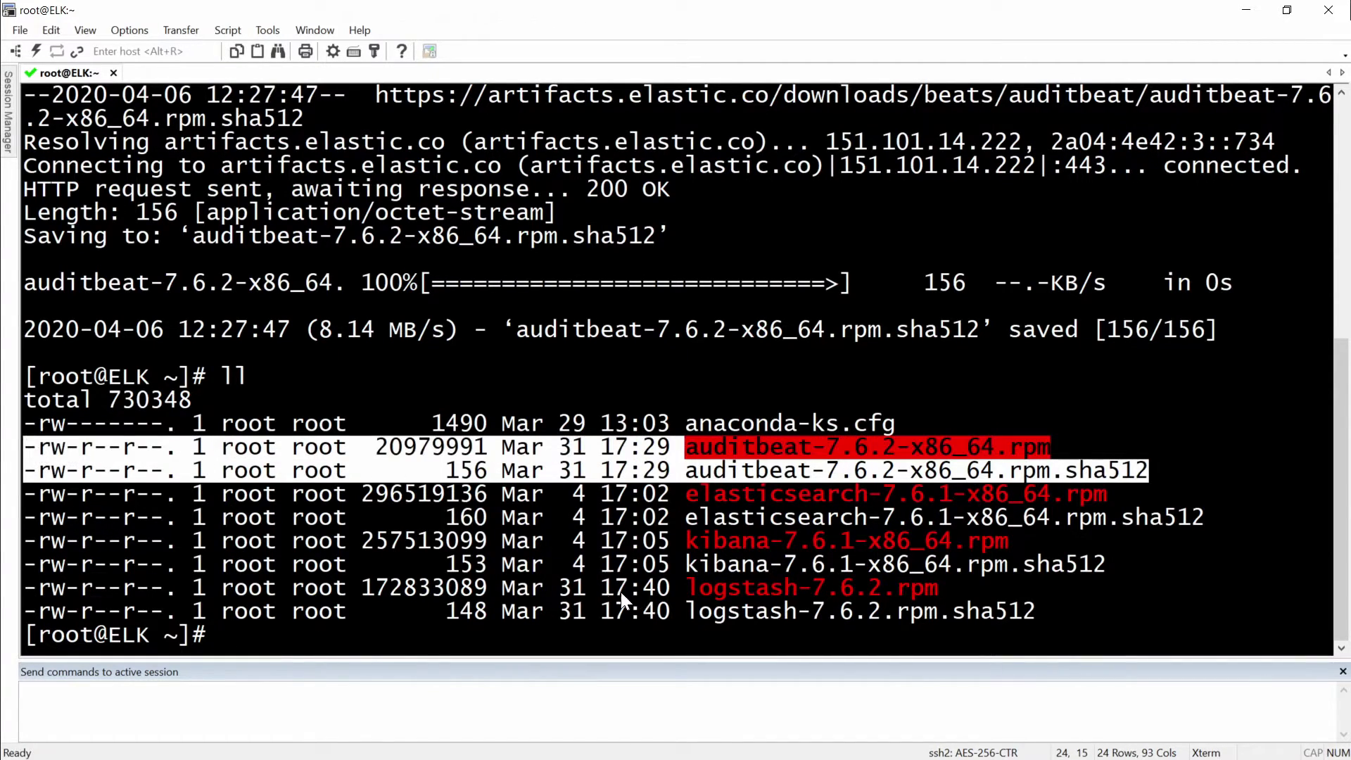
{"action": "left_click", "coordinate": [586, 567]}
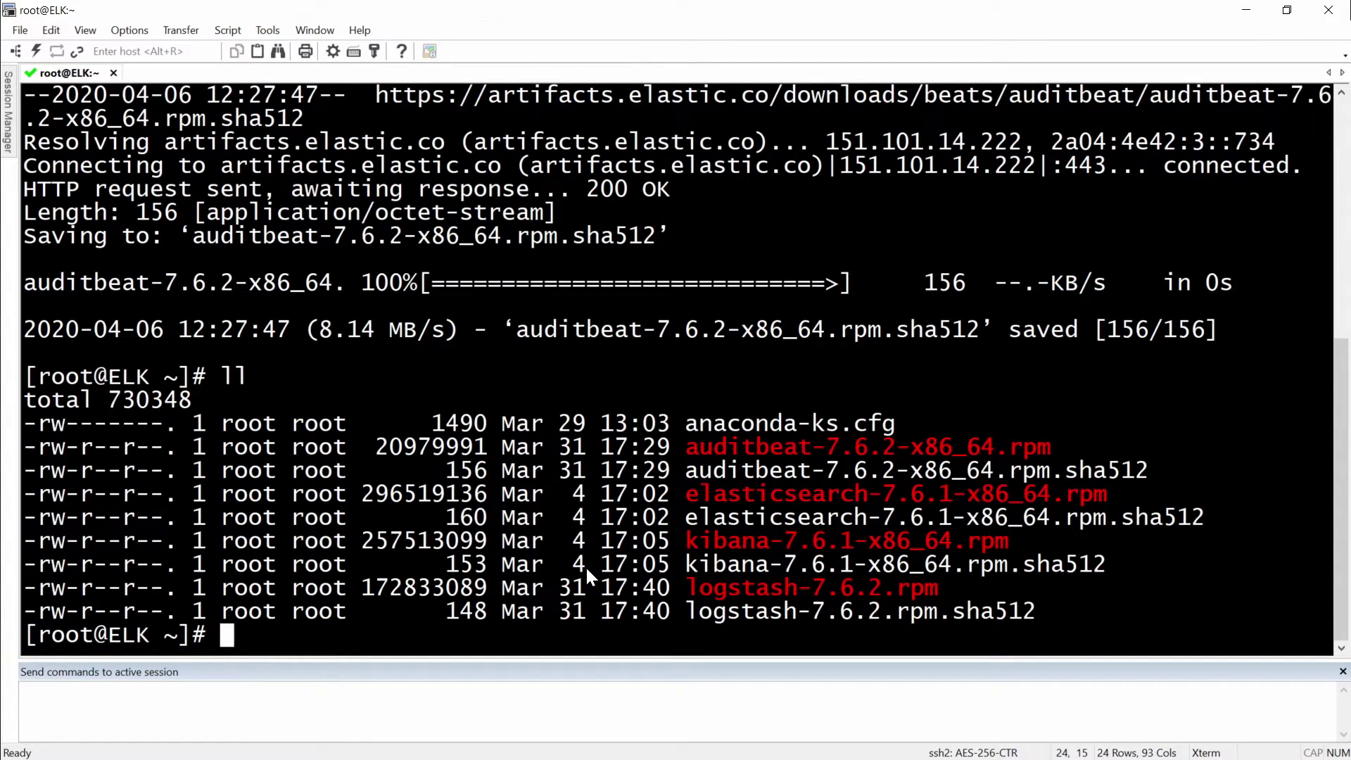
Step: Verify auditbeat-7.6.2-x86_64.rpm against its .sha512 file with shasum -a 512 -c
{"action": "type", "text": "sha"}
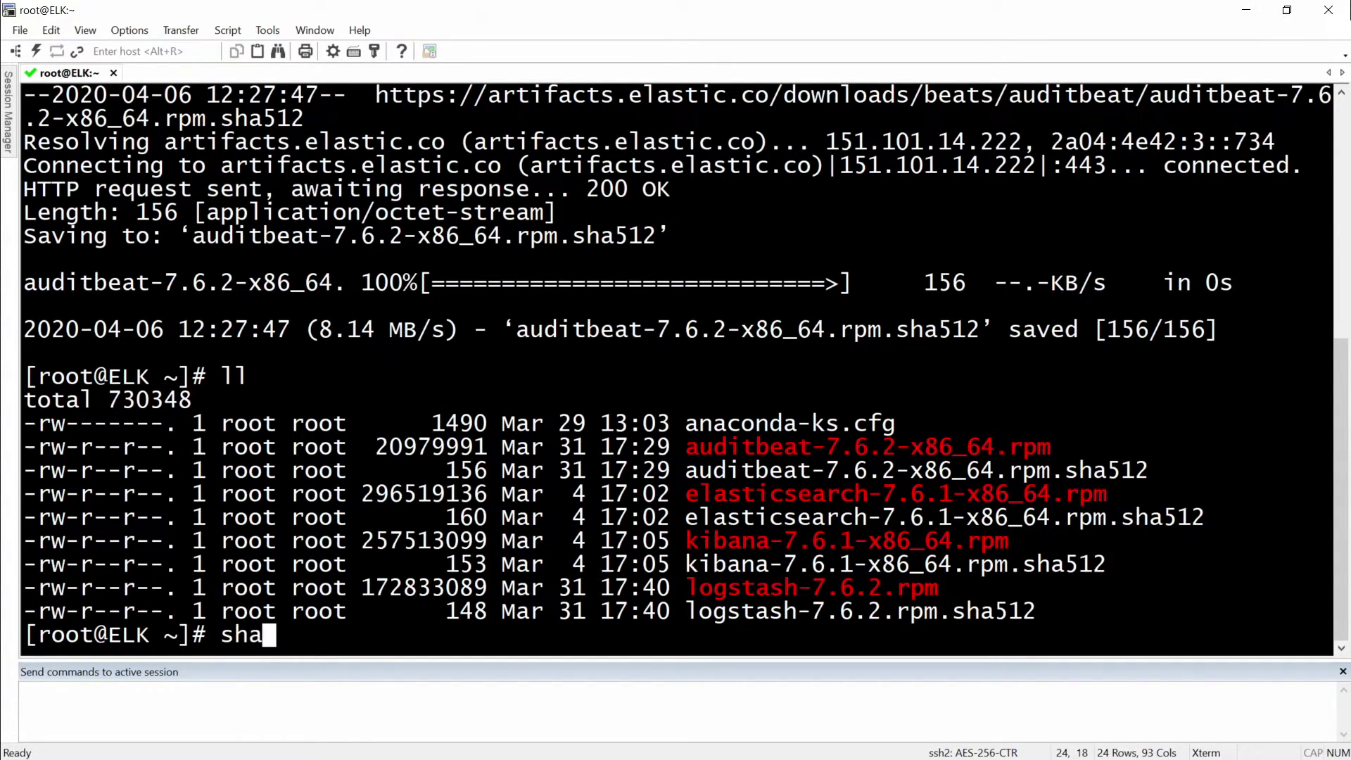
{"action": "type", "text": "sum - a"}
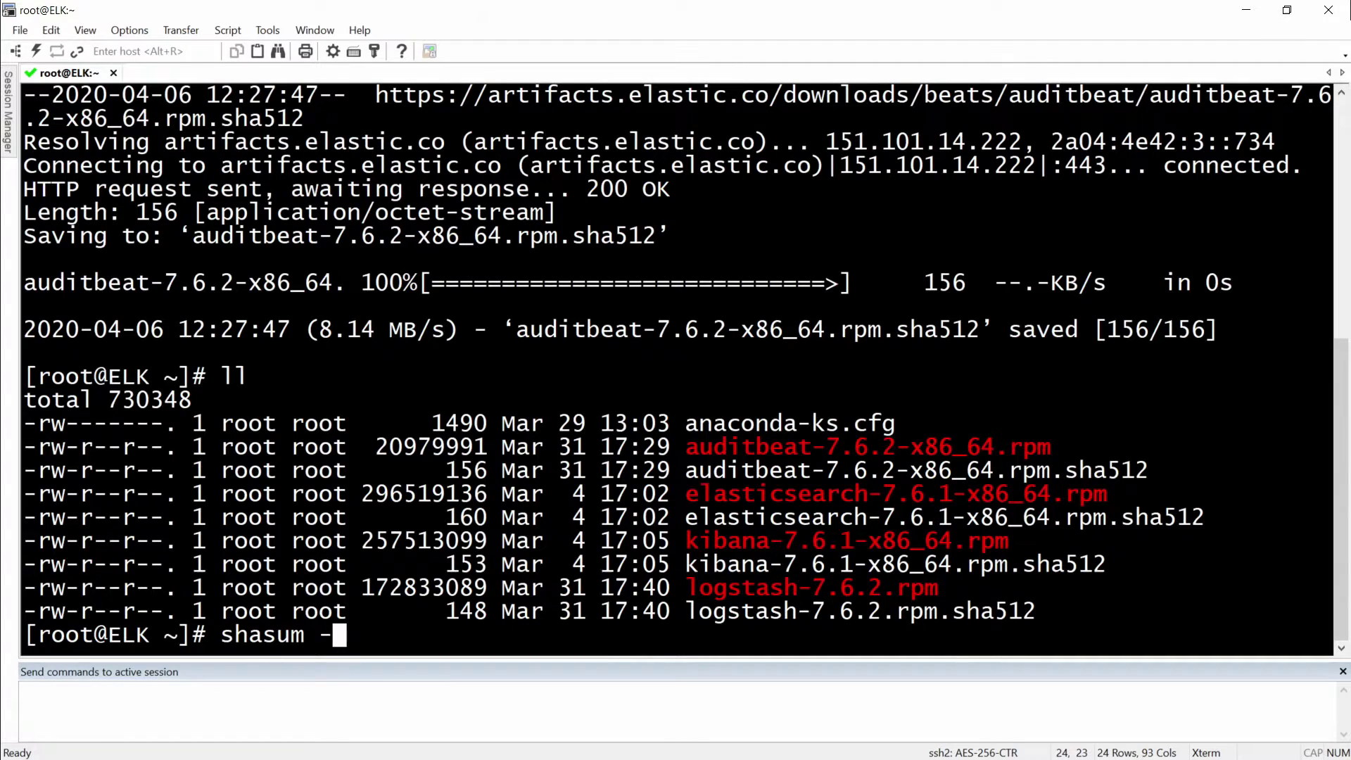
{"action": "key", "text": "BackSpace"}
{"action": "key", "text": "BackSpace"}
{"action": "key", "text": "BackSpace"}
{"action": "type", "text": "a 512 -c aud"}
{"action": "key", "text": "Tab"}
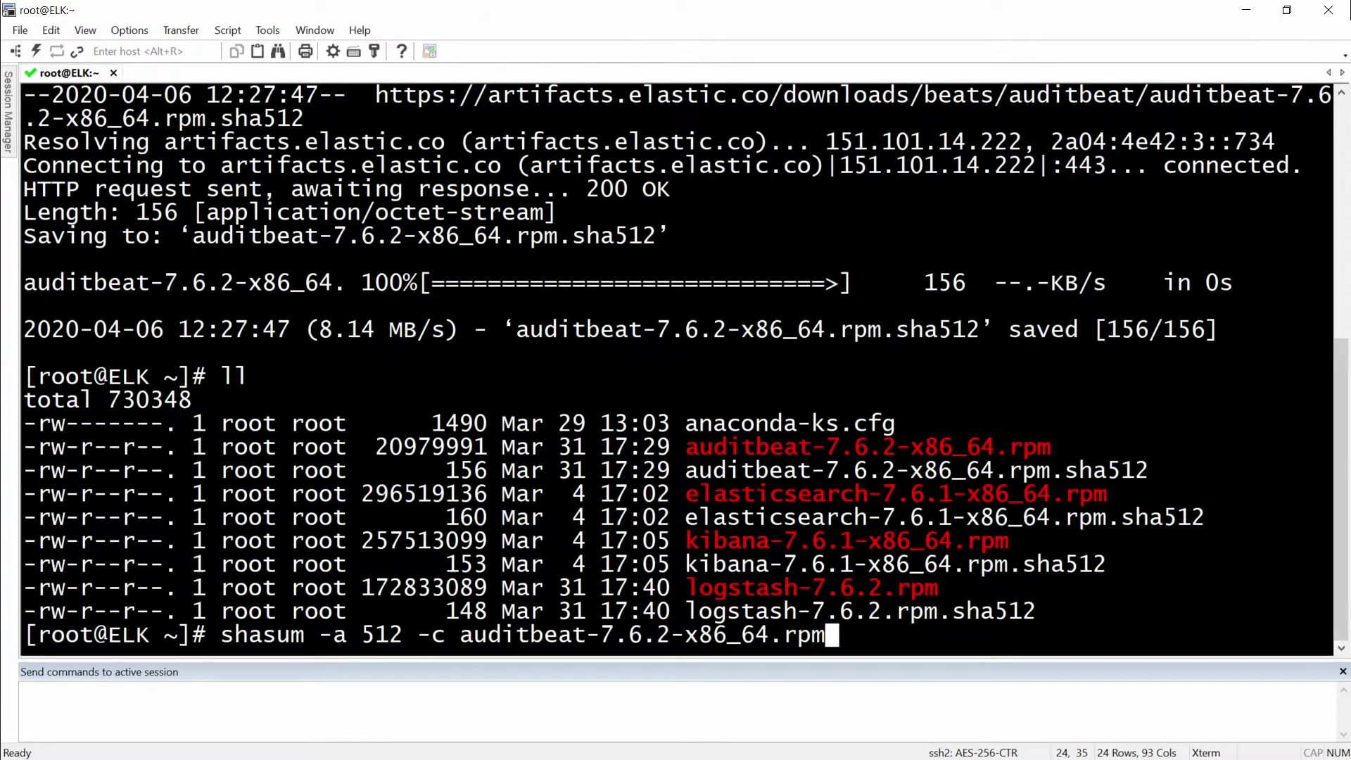
{"action": "type", "text": "."}
{"action": "type", "text": "sh"}
{"action": "key", "text": "Tab"}
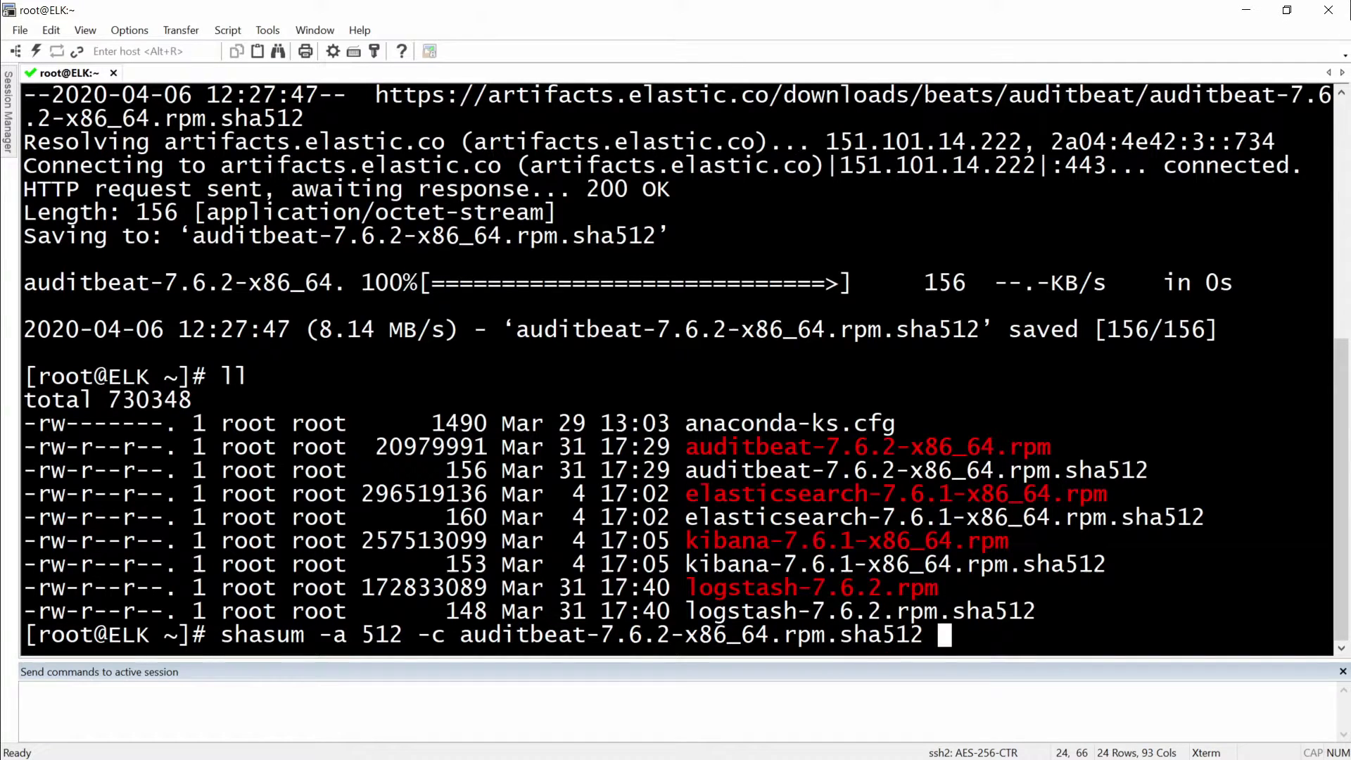
{"action": "key", "text": "Return"}
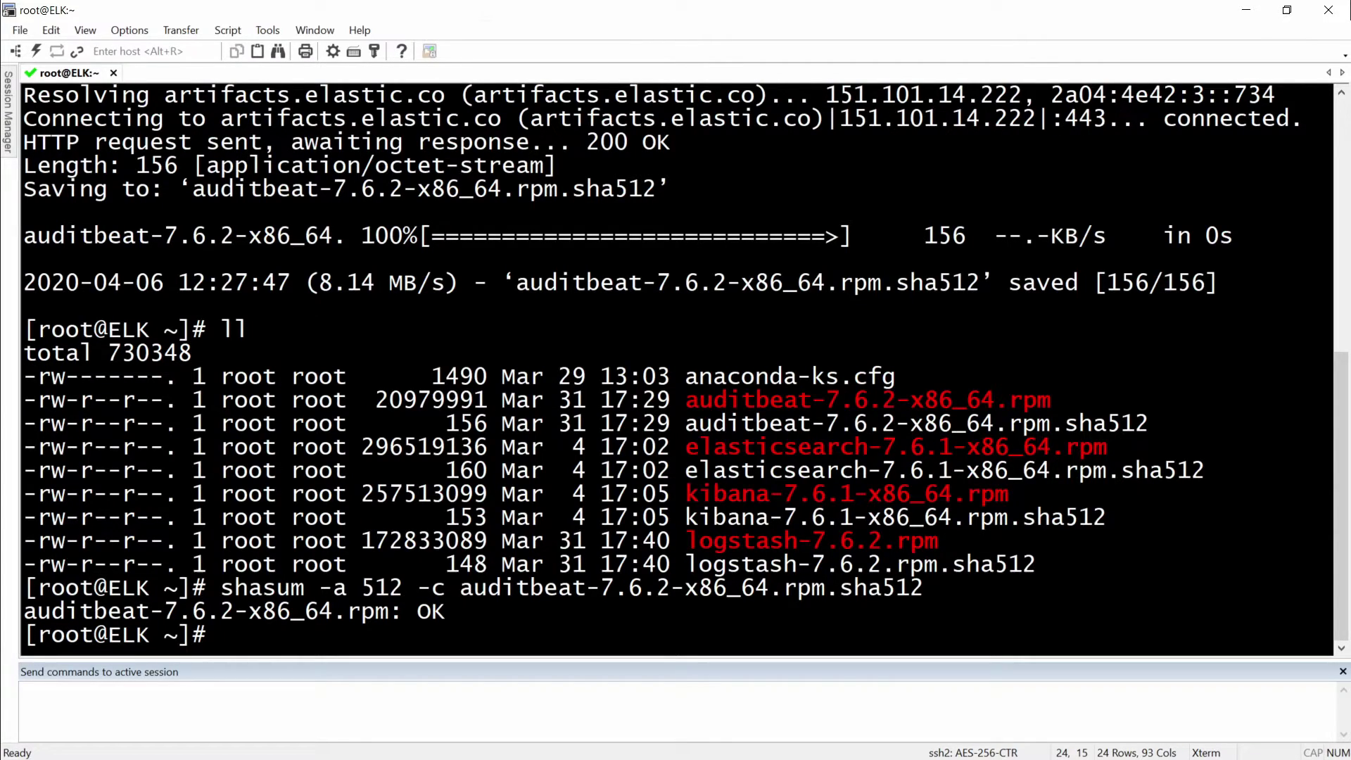
Step: Install the package with rpm -i auditbeat-7.6.2-x86_64.rpm
{"action": "type", "text": "nano /etc/"}
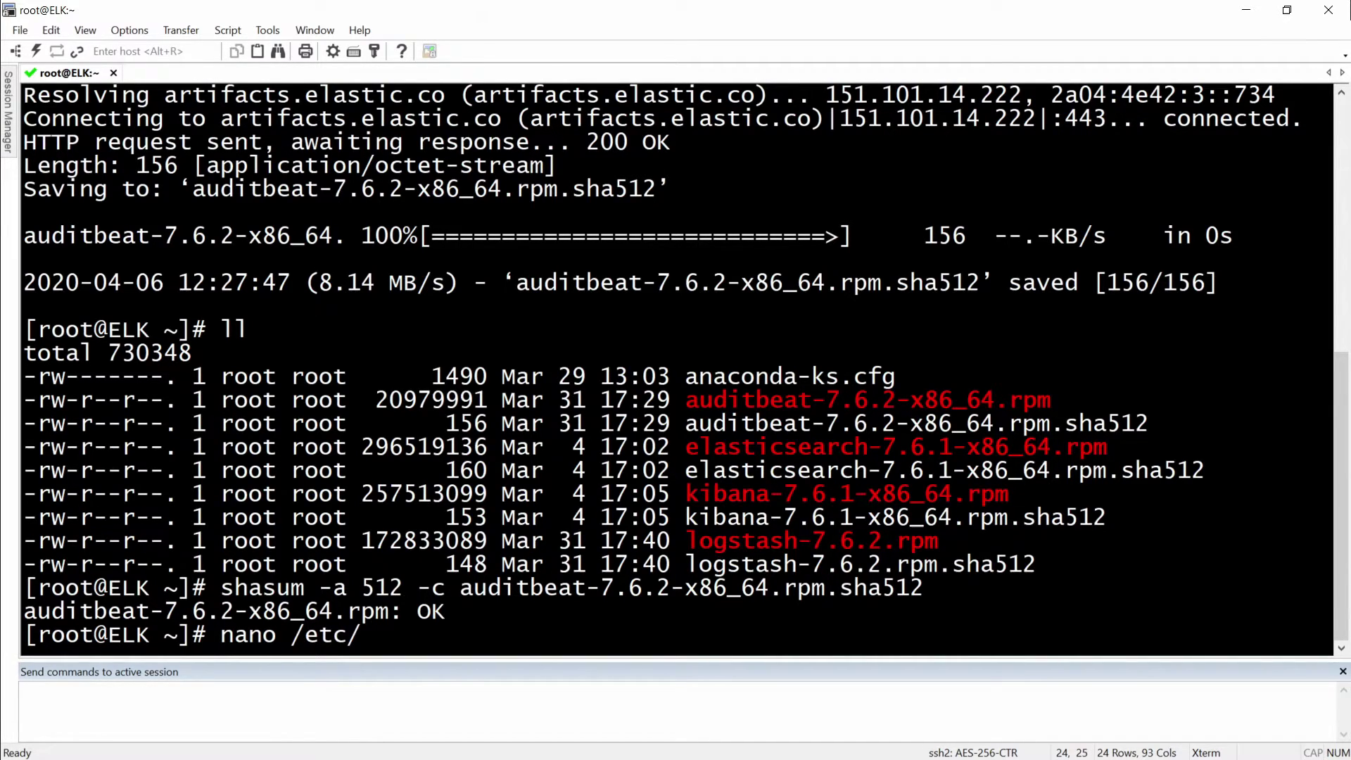
{"action": "type", "text": "audit/"}
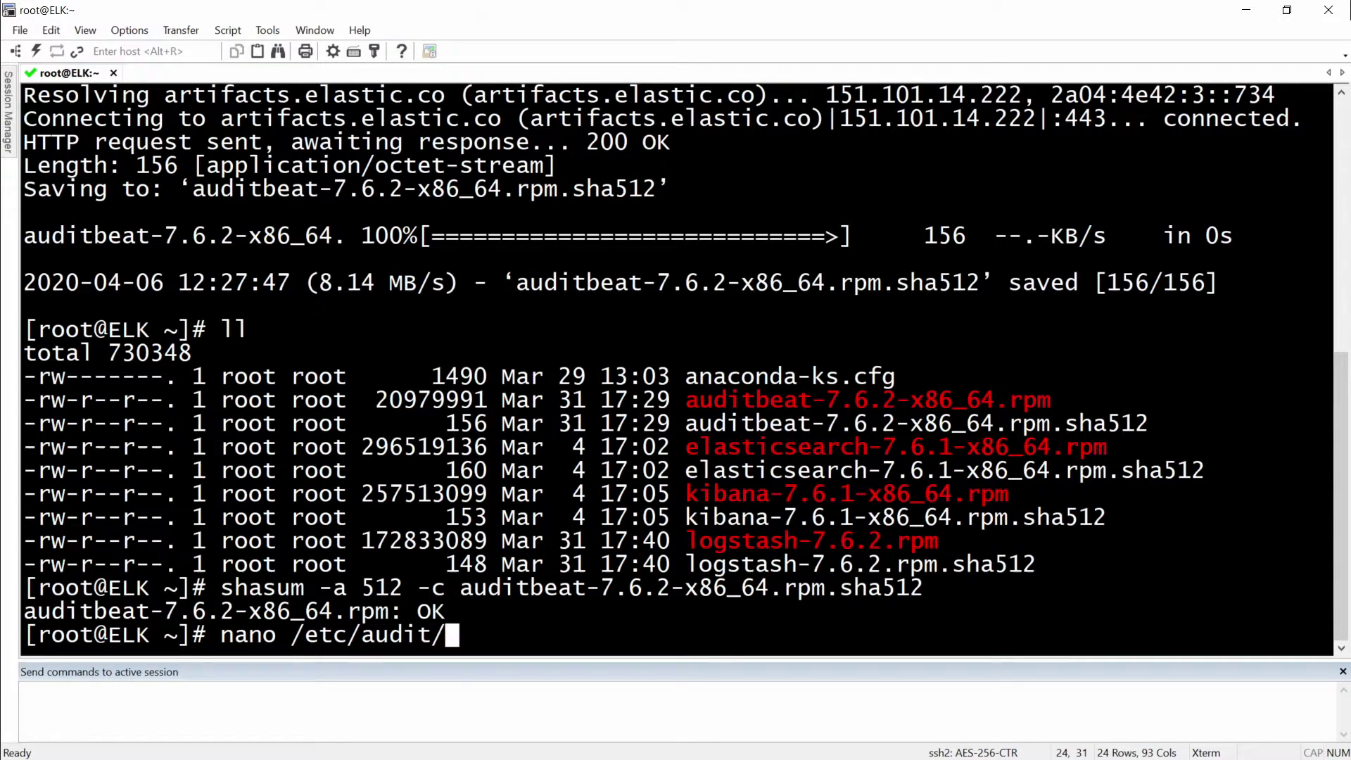
{"action": "key", "text": "BackSpace"}
{"action": "key", "text": "BackSpace"}
{"action": "key", "text": "BackSpace"}
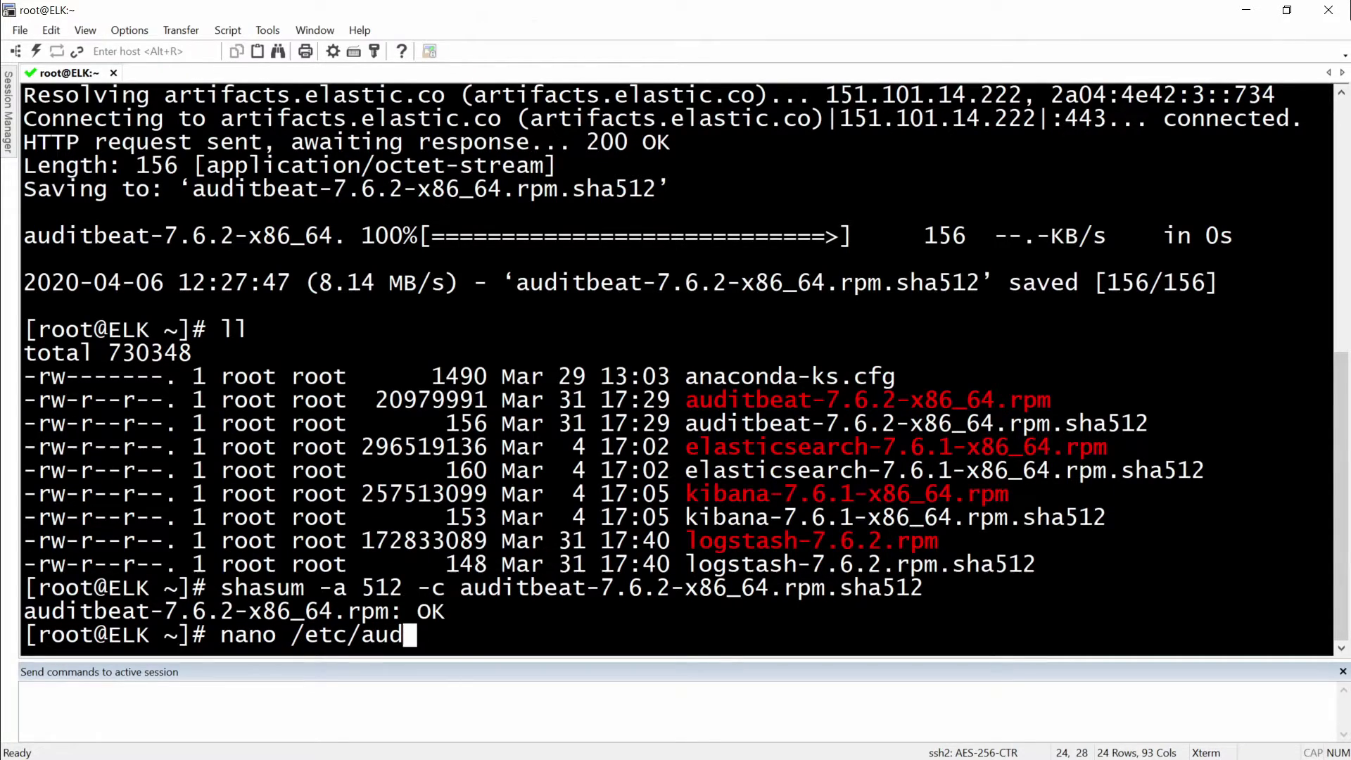
{"action": "key", "text": "BackSpace"}
{"action": "key", "text": "BackSpace"}
{"action": "key", "text": "BackSpace"}
{"action": "key", "text": "BackSpace"}
{"action": "key", "text": "BackSpace"}
{"action": "key", "text": "BackSpace"}
{"action": "key", "text": "BackSpace"}
{"action": "key", "text": "BackSpace"}
{"action": "key", "text": "BackSpace"}
{"action": "key", "text": "BackSpace"}
{"action": "key", "text": "BackSpace"}
{"action": "key", "text": "BackSpace"}
{"action": "key", "text": "BackSpace"}
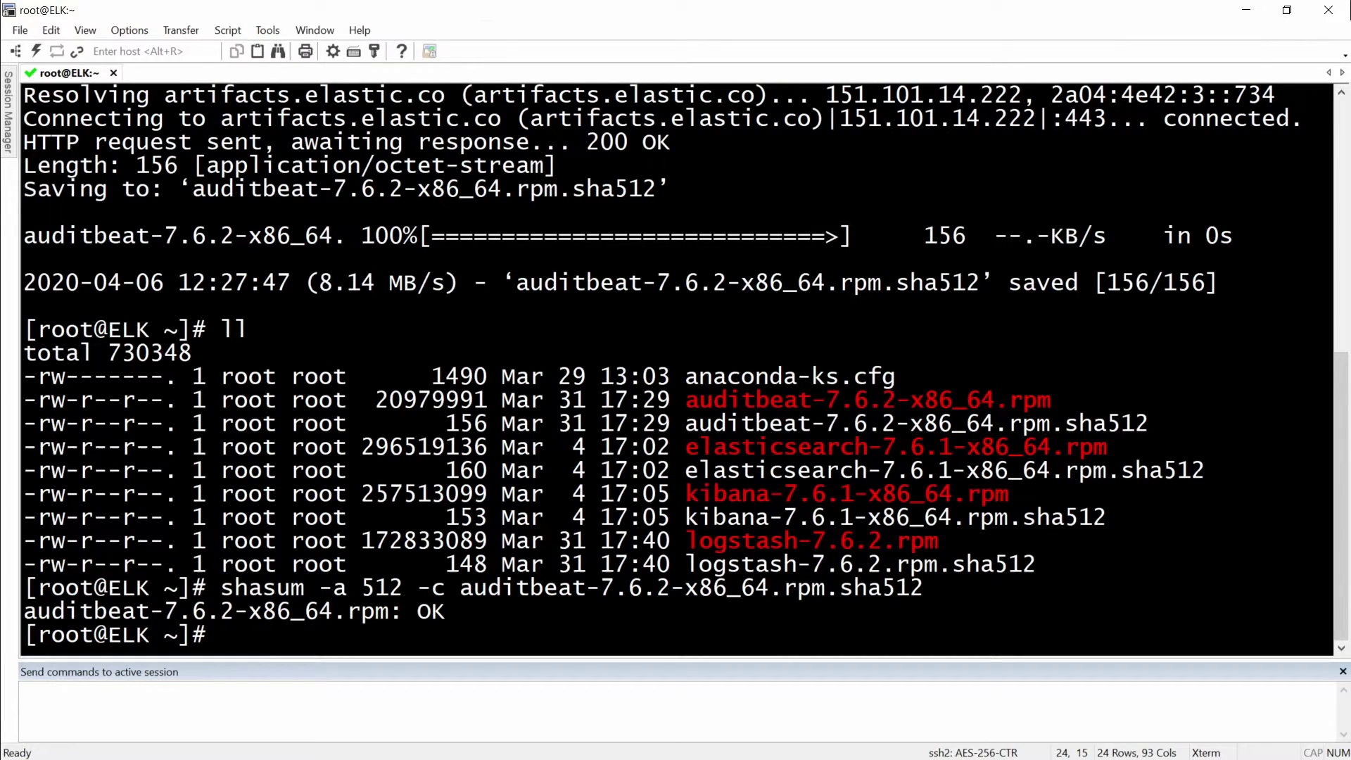
{"action": "type", "text": "rpm -"}
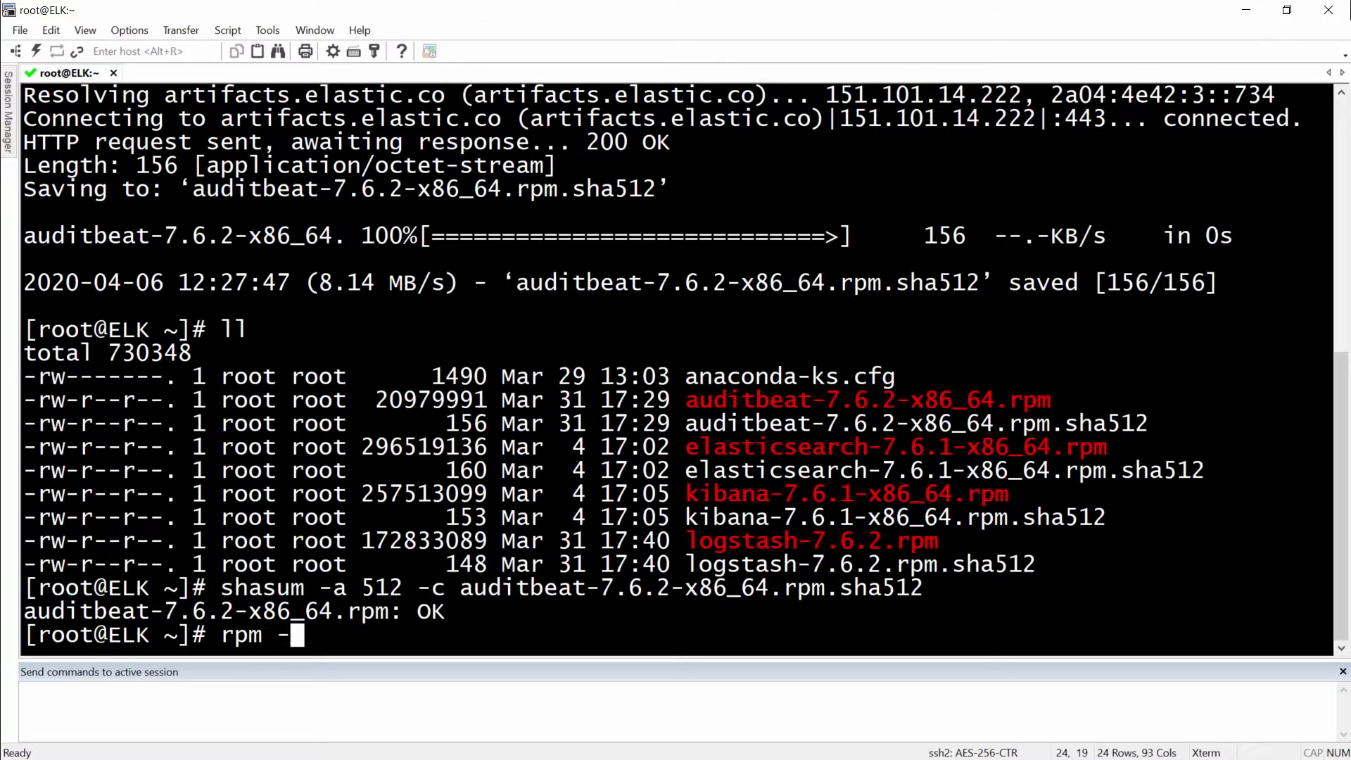
{"action": "type", "text": "i aud"}
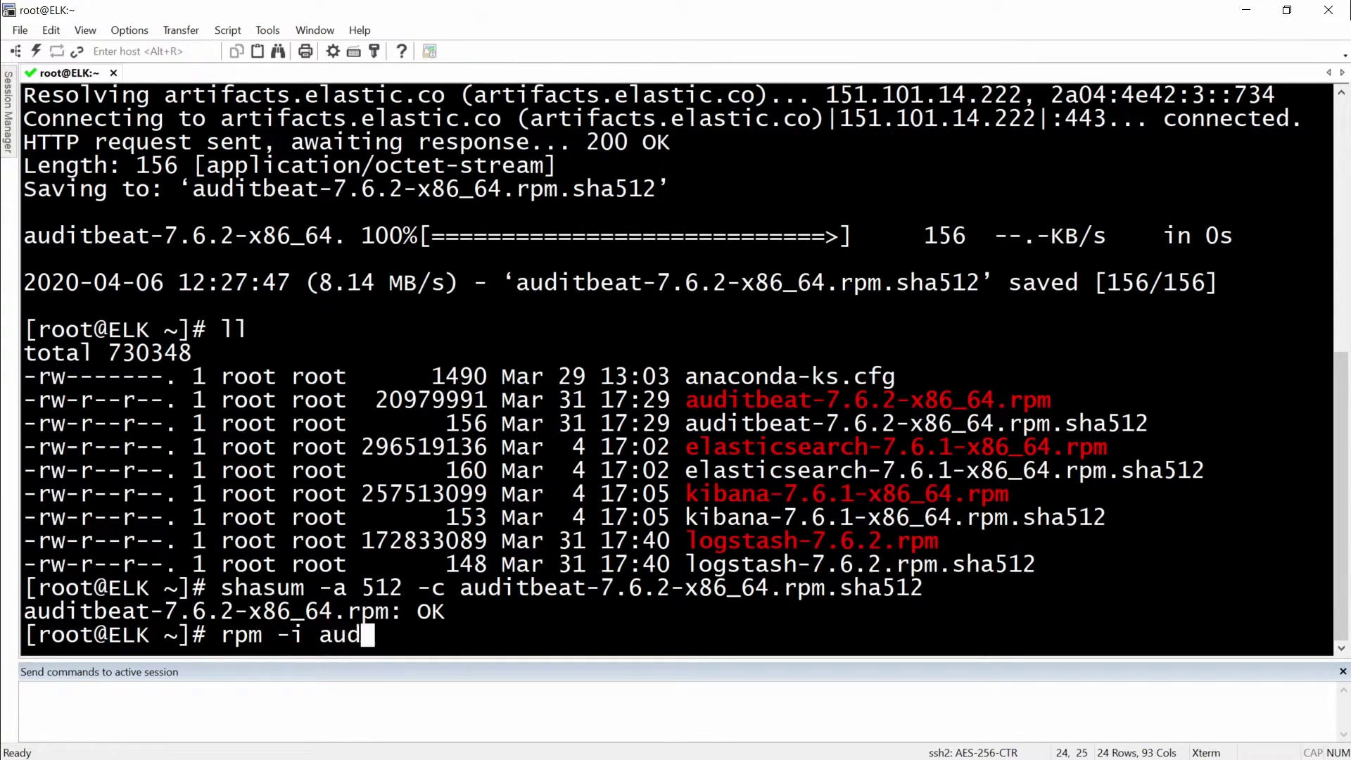
{"action": "key", "text": "Tab"}
{"action": "key", "text": "Return"}
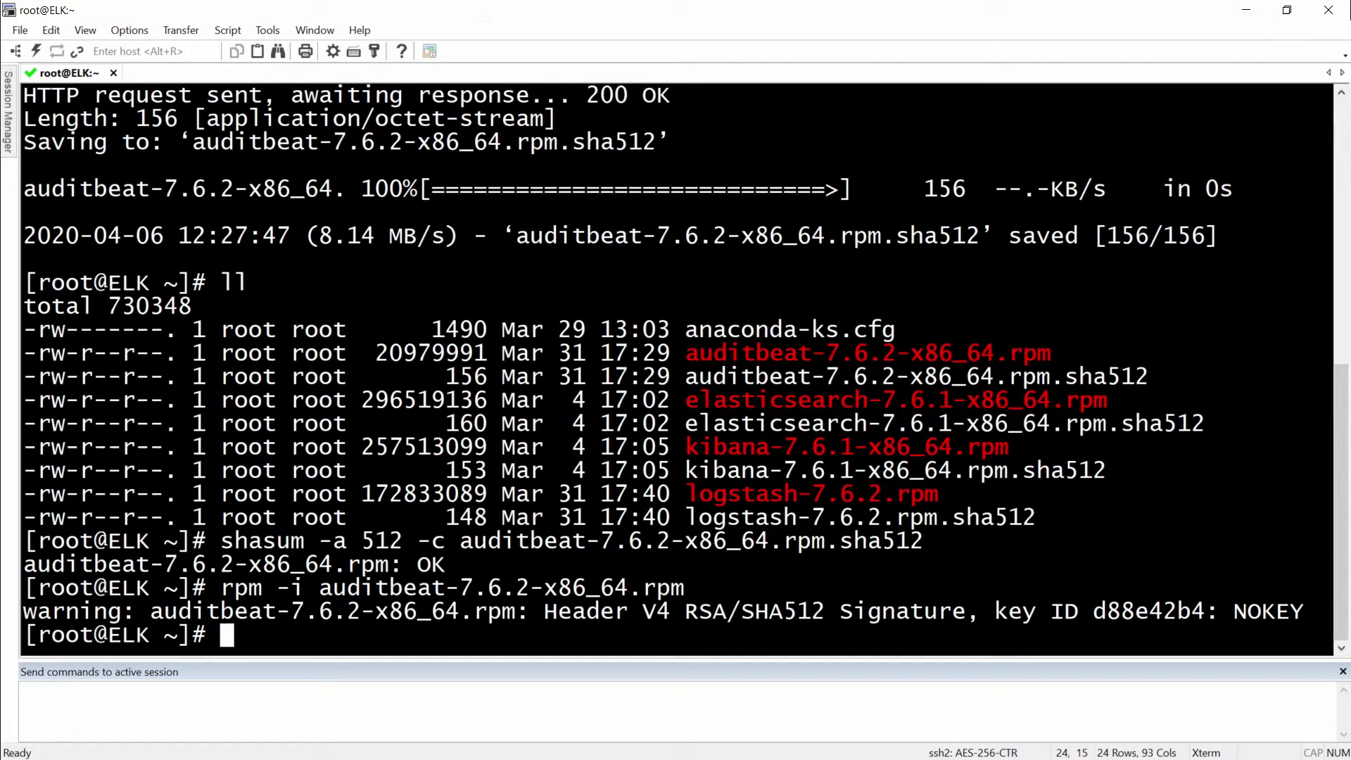
Step: Open /etc/auditbeat/auditbeat.yml in nano
{"action": "type", "text": "nano /etc/"}
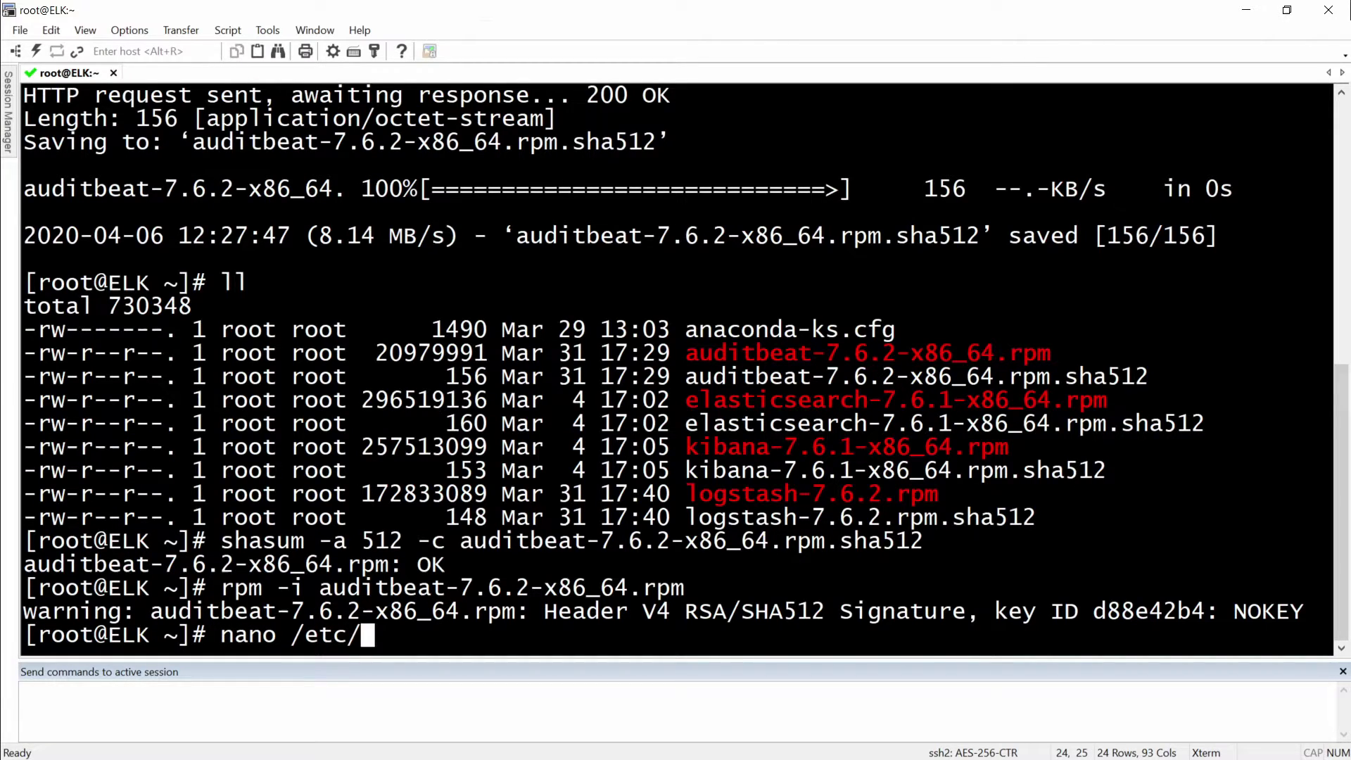
{"action": "type", "text": "auditb"}
{"action": "key", "text": "Tab"}
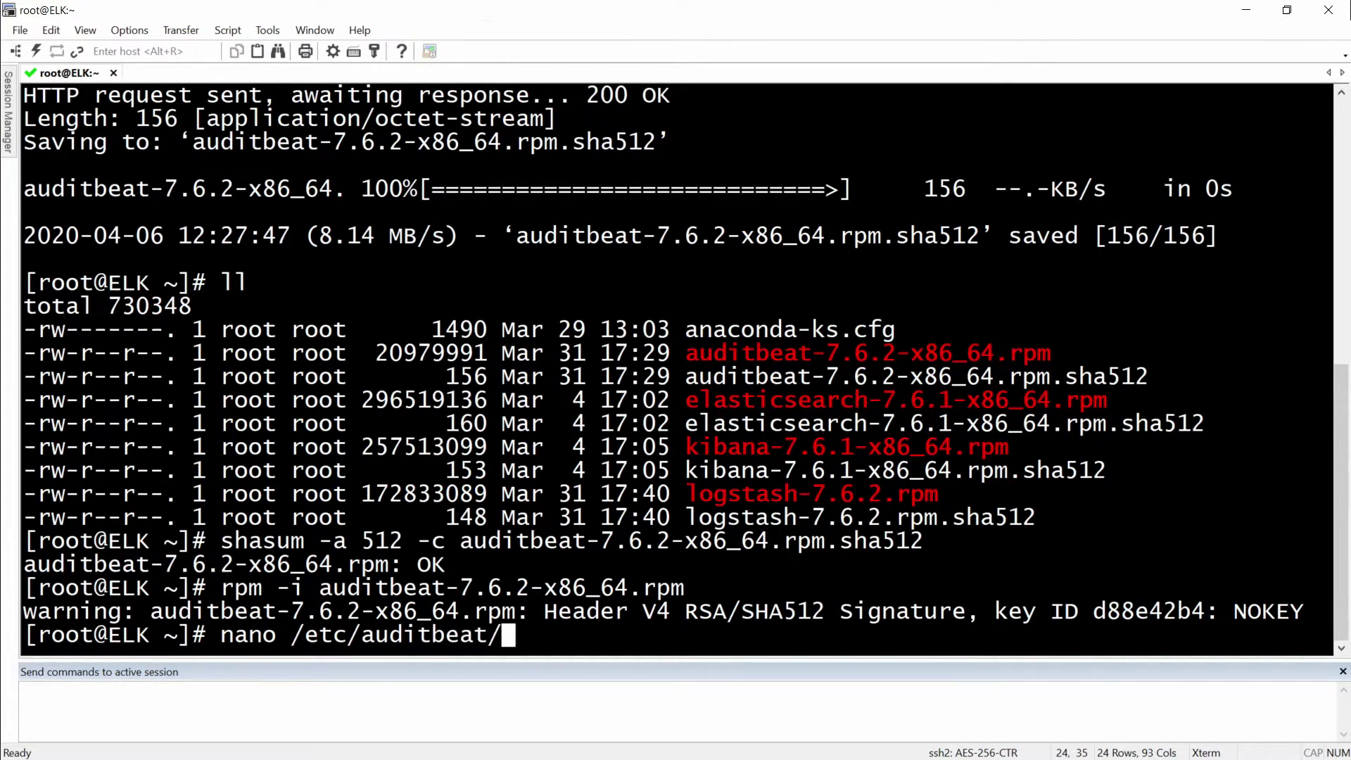
{"action": "type", "text": "audit"}
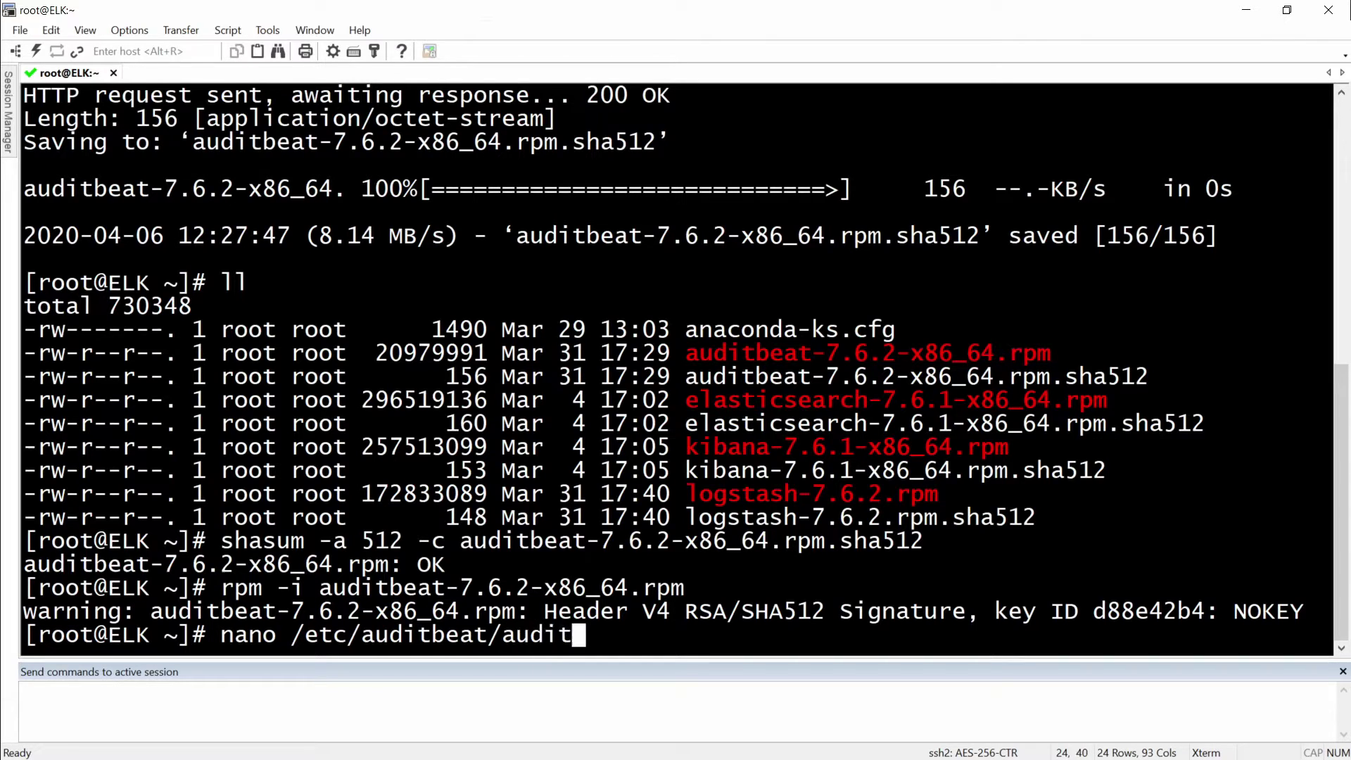
{"action": "key", "text": "Tab"}
{"action": "type", "text": "yml"}
{"action": "key", "text": "Return"}
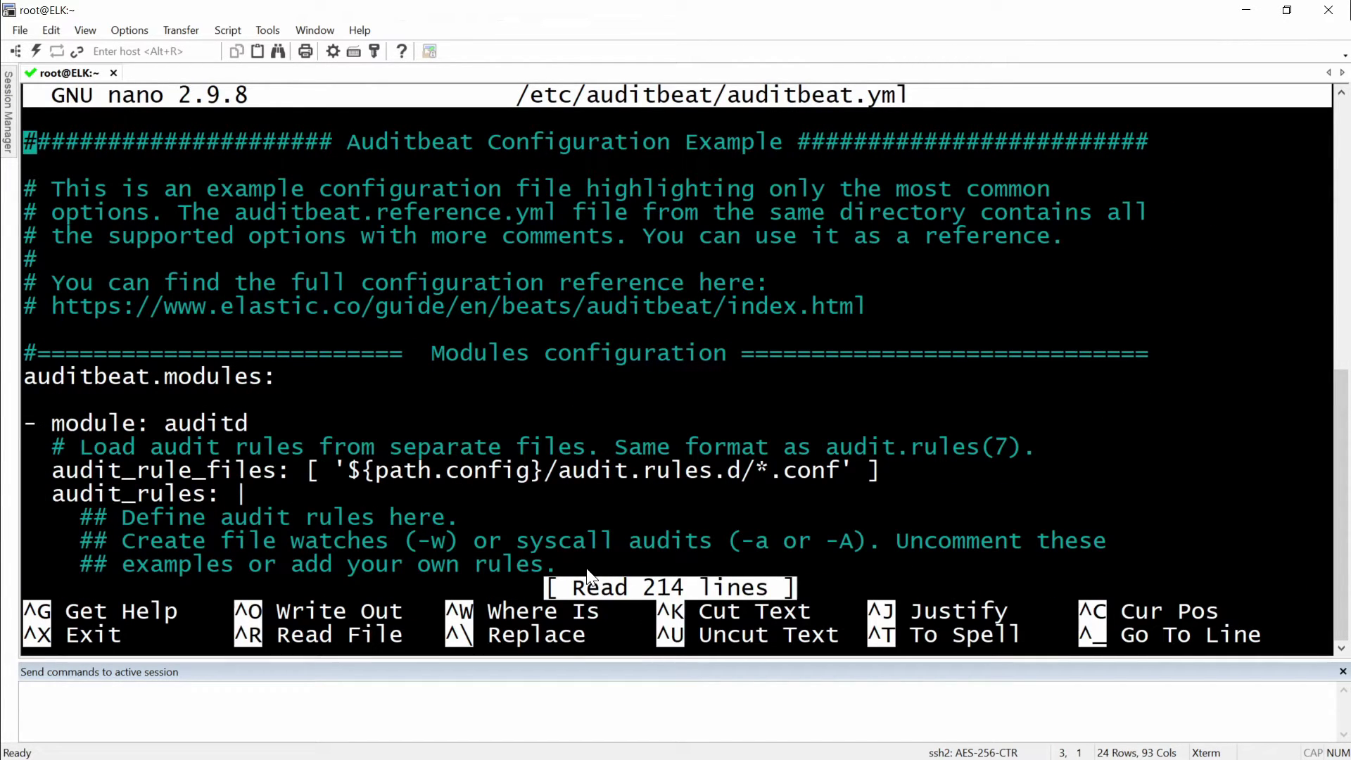
Step: Remove the # before host: "localhost:5601" under setup.kibana in auditbeat.yml
{"action": "key", "text": "Down"}
{"action": "key", "text": "Down"}
{"action": "key", "text": "Down"}
{"action": "key", "text": "Down"}
{"action": "key", "text": "Down"}
{"action": "key", "text": "Down"}
{"action": "key", "text": "Down"}
{"action": "key", "text": "Down"}
{"action": "key", "text": "Down"}
{"action": "key", "text": "Down"}
{"action": "key", "text": "Down"}
{"action": "key", "text": "Down"}
{"action": "key", "text": "Down"}
{"action": "key", "text": "Down"}
{"action": "key", "text": "Down"}
{"action": "key", "text": "Down"}
{"action": "key", "text": "Down"}
{"action": "key", "text": "Down"}
{"action": "key", "text": "Down"}
{"action": "key", "text": "Down"}
{"action": "key", "text": "Down"}
{"action": "key", "text": "Down"}
{"action": "key", "text": "Down"}
{"action": "key", "text": "Down"}
{"action": "key", "text": "Down"}
{"action": "key", "text": "Down"}
{"action": "key", "text": "Down"}
{"action": "key", "text": "Down"}
{"action": "key", "text": "Down"}
{"action": "key", "text": "Down"}
{"action": "key", "text": "Down"}
{"action": "key", "text": "Down"}
{"action": "key", "text": "Down"}
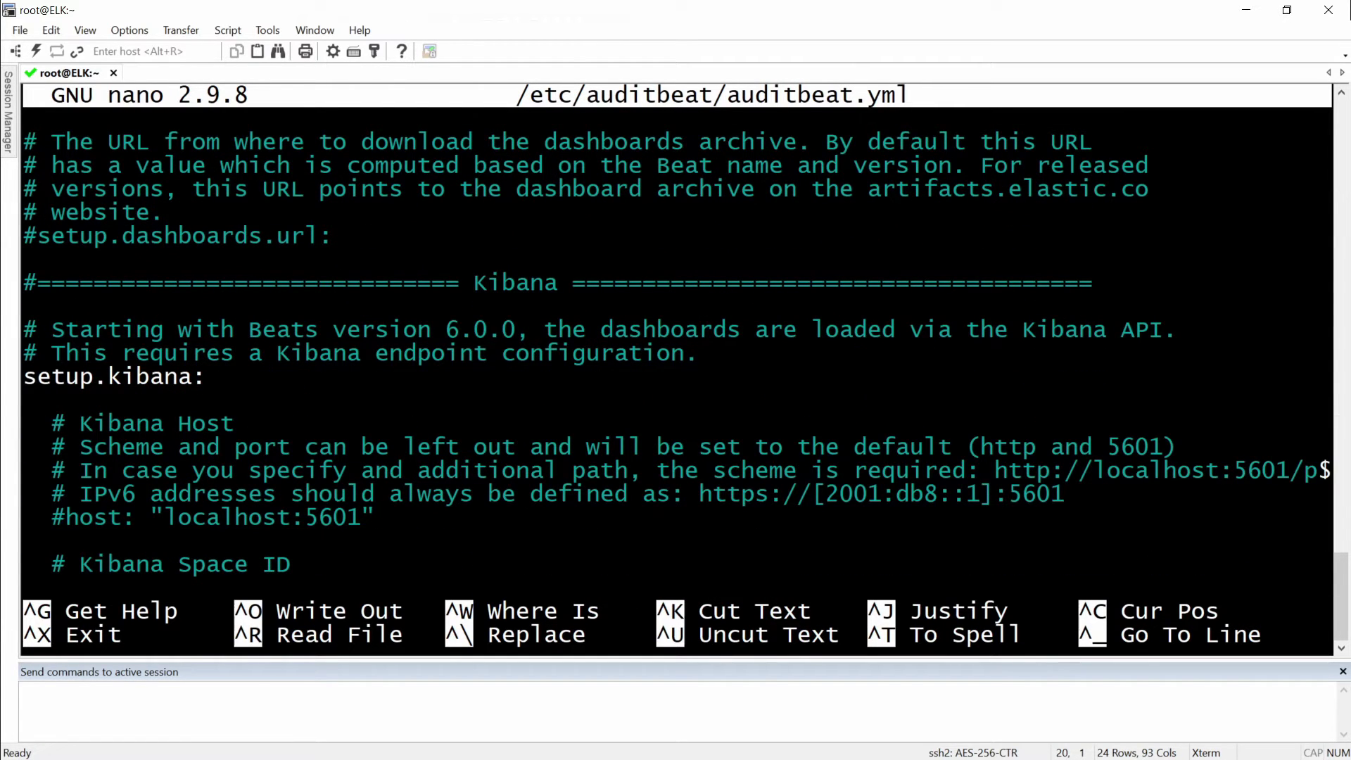
{"action": "key", "text": "Up"}
{"action": "key", "text": "Right"}
{"action": "key", "text": "Right"}
{"action": "key", "text": "Delete"}
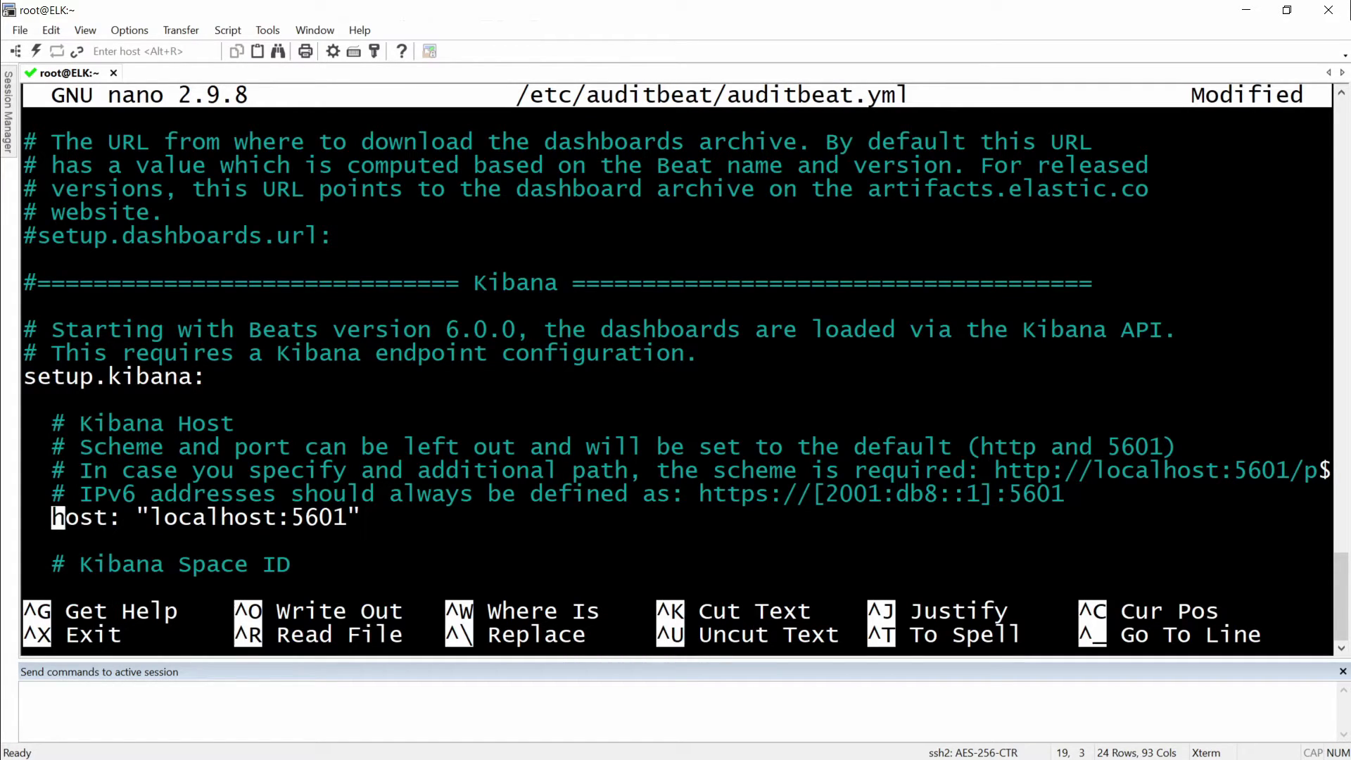
{"action": "key", "text": "Down"}
{"action": "key", "text": "Down"}
{"action": "key", "text": "Down"}
{"action": "key", "text": "Down"}
{"action": "key", "text": "Down"}
{"action": "key", "text": "Down"}
{"action": "key", "text": "Down"}
{"action": "key", "text": "Down"}
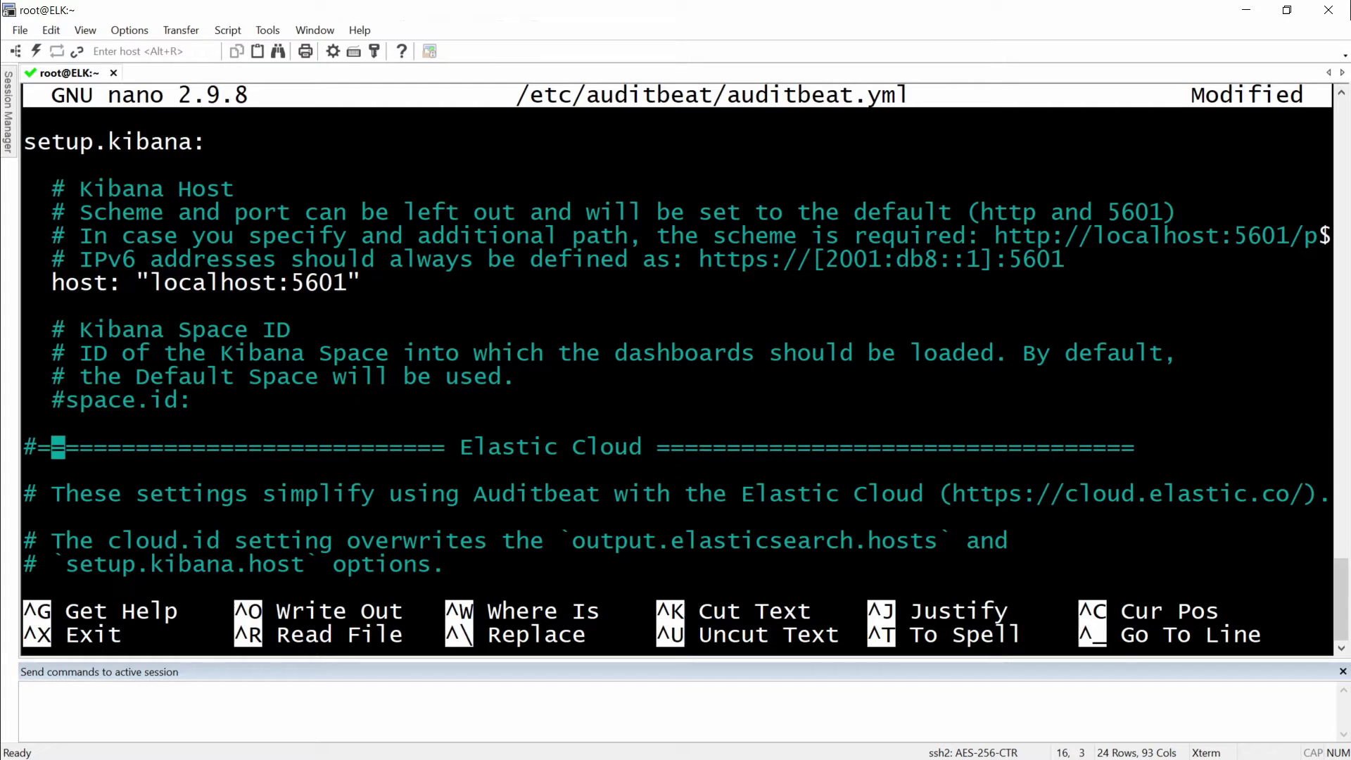
{"action": "key", "text": "Down"}
{"action": "key", "text": "Down"}
{"action": "key", "text": "Down"}
{"action": "key", "text": "Down"}
{"action": "key", "text": "Down"}
{"action": "key", "text": "Down"}
{"action": "key", "text": "Down"}
{"action": "key", "text": "Down"}
{"action": "key", "text": "Down"}
{"action": "key", "text": "Down"}
{"action": "key", "text": "Down"}
{"action": "key", "text": "Down"}
{"action": "key", "text": "Down"}
{"action": "key", "text": "Down"}
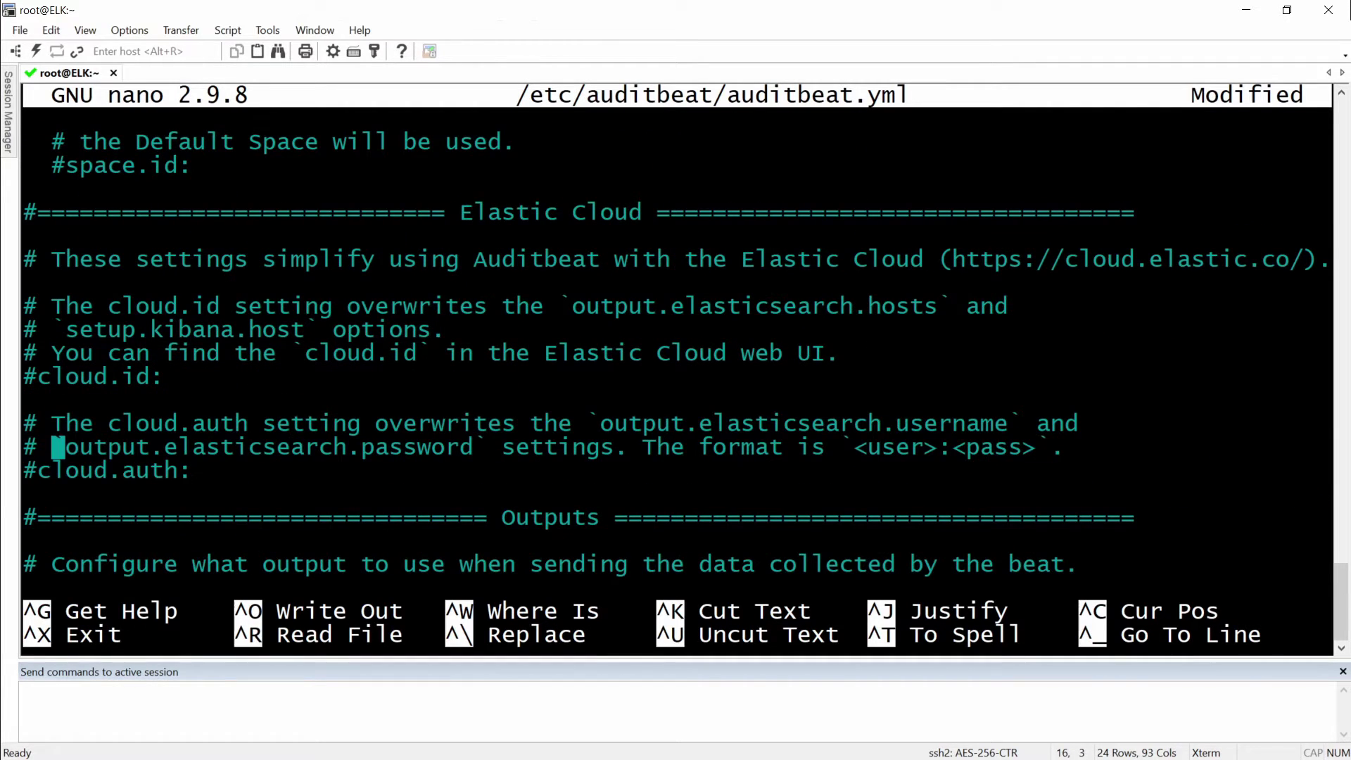
{"action": "key", "text": "Down"}
{"action": "key", "text": "Down"}
{"action": "key", "text": "Down"}
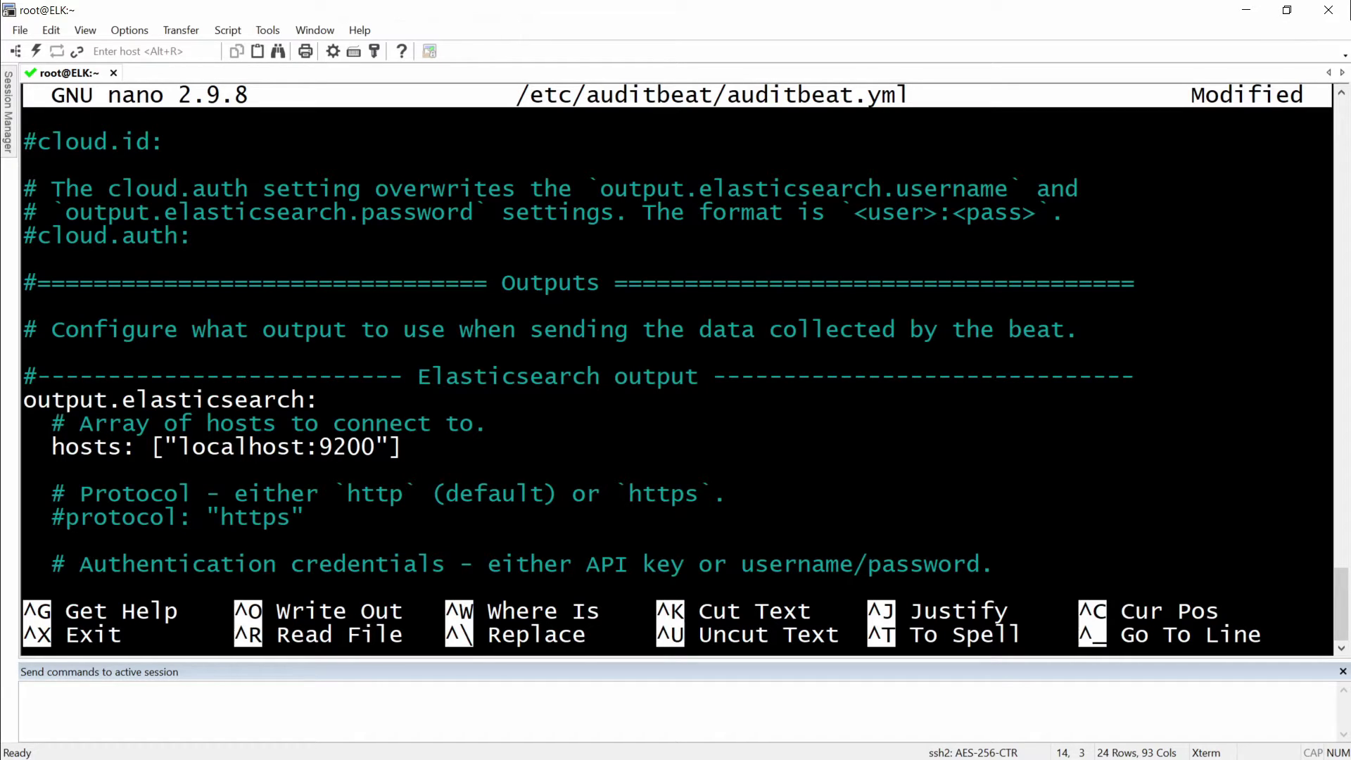
{"action": "key", "text": "Down"}
{"action": "key", "text": "Right"}
{"action": "key", "text": "Right"}
{"action": "key", "text": "Right"}
{"action": "key", "text": "Right"}
{"action": "key", "text": "Right"}
{"action": "key", "text": "Right"}
{"action": "key", "text": "Right"}
{"action": "key", "text": "Right"}
{"action": "key", "text": "Right"}
{"action": "key", "text": "Right"}
{"action": "key", "text": "Right"}
{"action": "key", "text": "Right"}
{"action": "key", "text": "Right"}
{"action": "key", "text": "Right"}
{"action": "key", "text": "Right"}
{"action": "key", "text": "Right"}
{"action": "key", "text": "Right"}
{"action": "key", "text": "Right"}
{"action": "key", "text": "Right"}
{"action": "key", "text": "Left"}
{"action": "key", "text": "Left"}
{"action": "key", "text": "Left"}
{"action": "key", "text": "Left"}
{"action": "key", "text": "Left"}
{"action": "key", "text": "Left"}
{"action": "key", "text": "Left"}
{"action": "key", "text": "Left"}
{"action": "key", "text": "Left"}
{"action": "key", "text": "Left"}
{"action": "key", "text": "Left"}
{"action": "key", "text": "Left"}
{"action": "key", "text": "Left"}
{"action": "key", "text": "Left"}
{"action": "key", "text": "Left"}
{"action": "key", "text": "Left"}
{"action": "key", "text": "Left"}
{"action": "key", "text": "Left"}
{"action": "key", "text": "Left"}
{"action": "key", "text": "Left"}
{"action": "key", "text": "Right"}
{"action": "key", "text": "Right"}
{"action": "key", "text": "Right"}
{"action": "key", "text": "Right"}
{"action": "key", "text": "Right"}
{"action": "key", "text": "Right"}
{"action": "key", "text": "Right"}
{"action": "key", "text": "Right"}
{"action": "key", "text": "Right"}
{"action": "key", "text": "Right"}
{"action": "key", "text": "Right"}
{"action": "key", "text": "Right"}
{"action": "key", "text": "Right"}
{"action": "key", "text": "Right"}
{"action": "key", "text": "Right"}
{"action": "key", "text": "Right"}
{"action": "key", "text": "Right"}
{"action": "key", "text": "Left"}
{"action": "key", "text": "Right"}
{"action": "key", "text": "Down"}
{"action": "key", "text": "Down"}
{"action": "key", "text": "Down"}
{"action": "key", "text": "Down"}
{"action": "key", "text": "Down"}
{"action": "key", "text": "Down"}
{"action": "key", "text": "Down"}
{"action": "key", "text": "Down"}
{"action": "key", "text": "Down"}
{"action": "key", "text": "Down"}
{"action": "key", "text": "Down"}
{"action": "key", "text": "Down"}
{"action": "key", "text": "Down"}
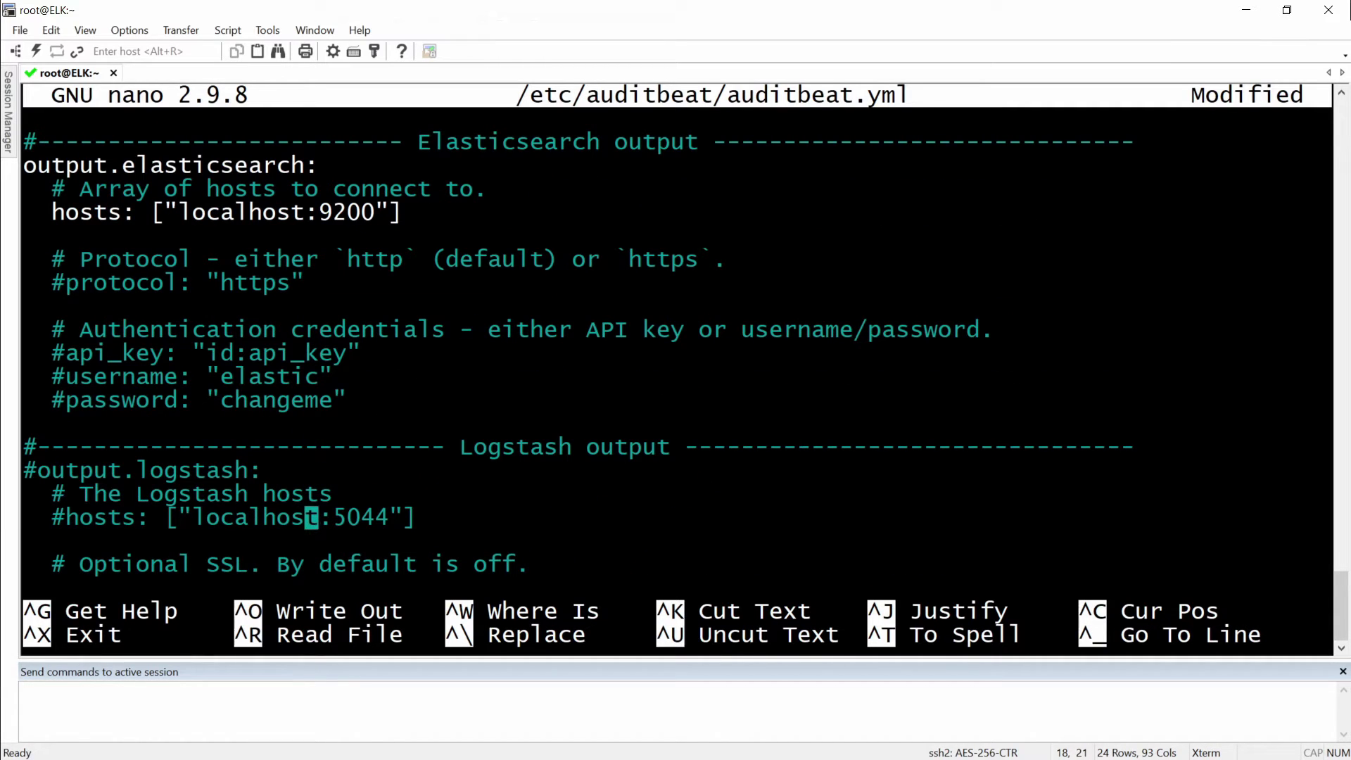
{"action": "key", "text": "Down"}
{"action": "key", "text": "Down"}
{"action": "key", "text": "Down"}
{"action": "key", "text": "Down"}
{"action": "key", "text": "Down"}
{"action": "key", "text": "Down"}
{"action": "key", "text": "Down"}
{"action": "key", "text": "Down"}
{"action": "key", "text": "Down"}
{"action": "key", "text": "Down"}
{"action": "key", "text": "Down"}
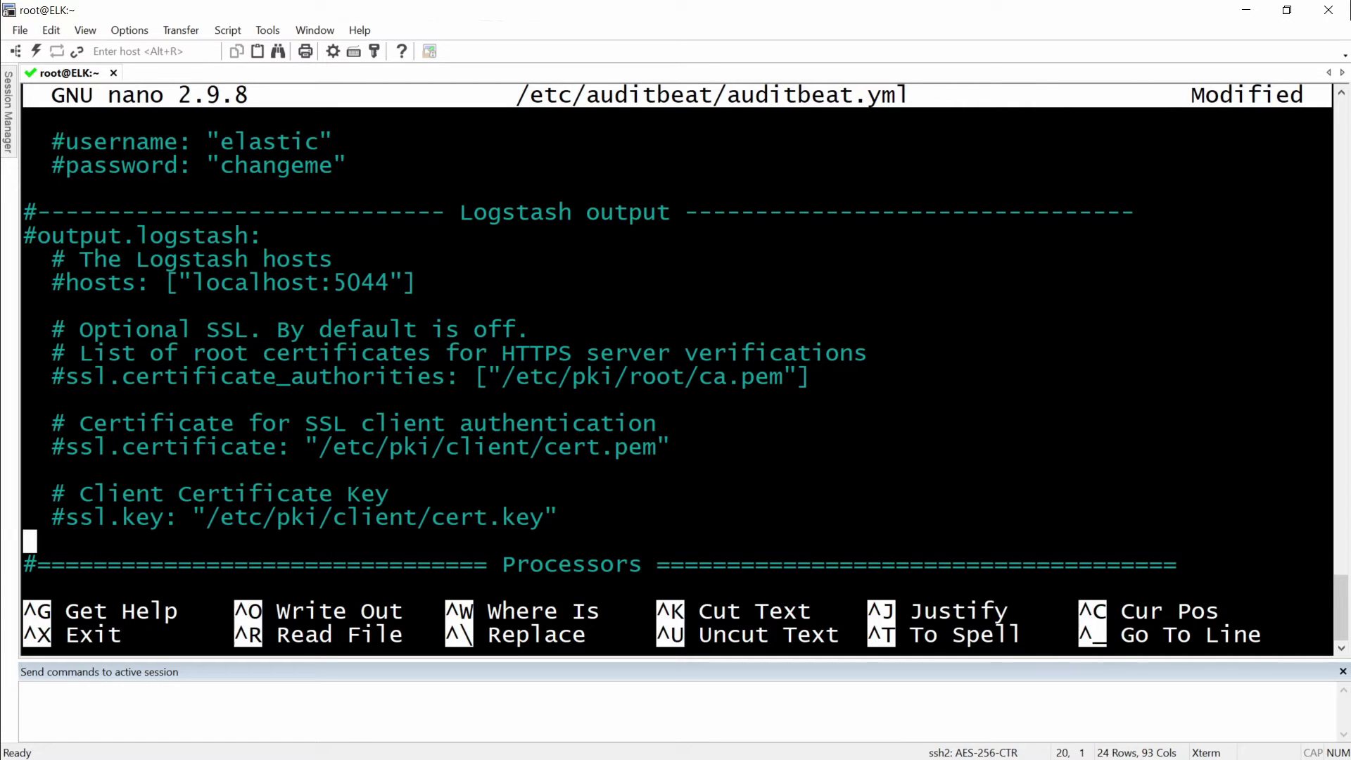
{"action": "key", "text": "Up"}
{"action": "key", "text": "Up"}
{"action": "key", "text": "Up"}
{"action": "key", "text": "Up"}
{"action": "key", "text": "Up"}
{"action": "key", "text": "Up"}
{"action": "key", "text": "Up"}
{"action": "key", "text": "Up"}
{"action": "key", "text": "Up"}
{"action": "key", "text": "Up"}
{"action": "key", "text": "Up"}
{"action": "key", "text": "Up"}
{"action": "key", "text": "Up"}
{"action": "key", "text": "Down"}
{"action": "key", "text": "Down"}
{"action": "key", "text": "Down"}
{"action": "key", "text": "Down"}
{"action": "key", "text": "Down"}
{"action": "key", "text": "Down"}
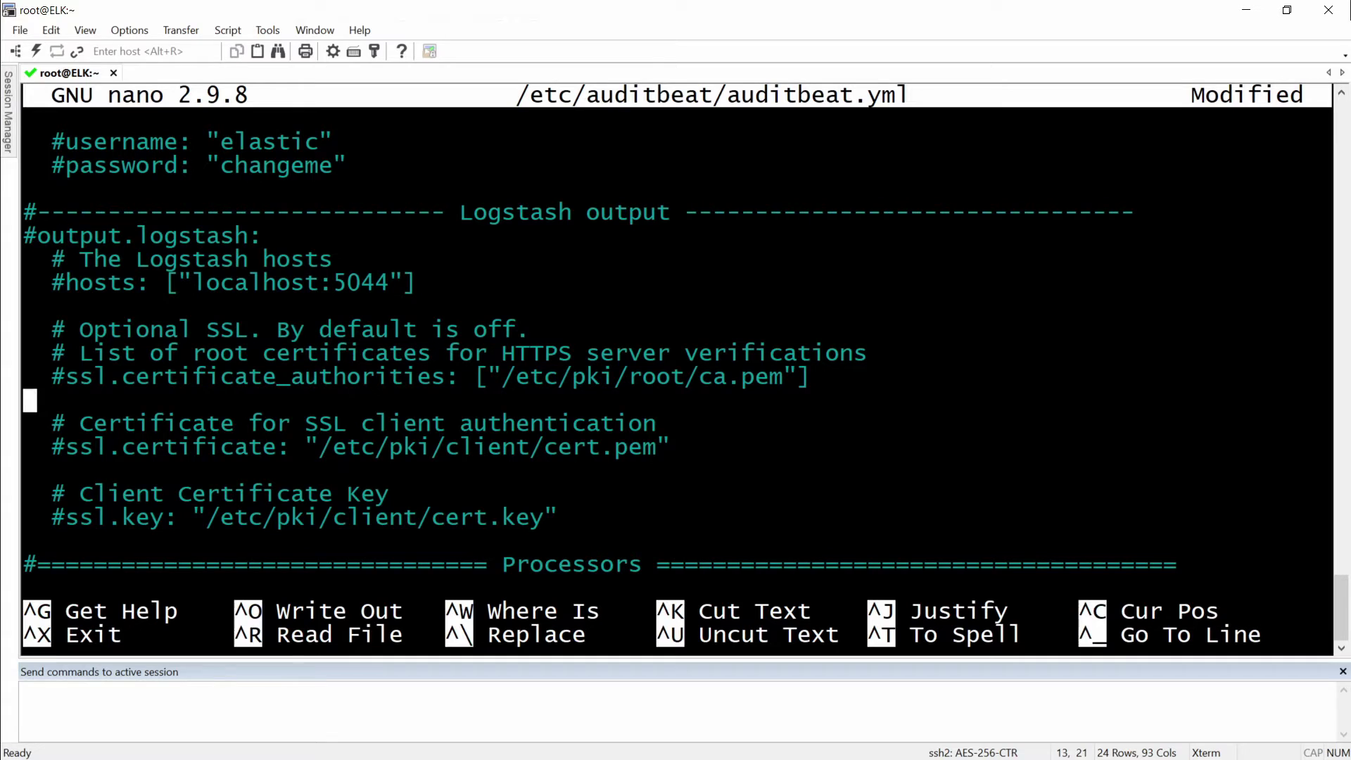
{"action": "key", "text": "Down"}
{"action": "key", "text": "Down"}
{"action": "key", "text": "Down"}
{"action": "key", "text": "Down"}
{"action": "key", "text": "Down"}
{"action": "key", "text": "Down"}
{"action": "key", "text": "Down"}
{"action": "key", "text": "Down"}
{"action": "key", "text": "Down"}
{"action": "key", "text": "Down"}
{"action": "key", "text": "Down"}
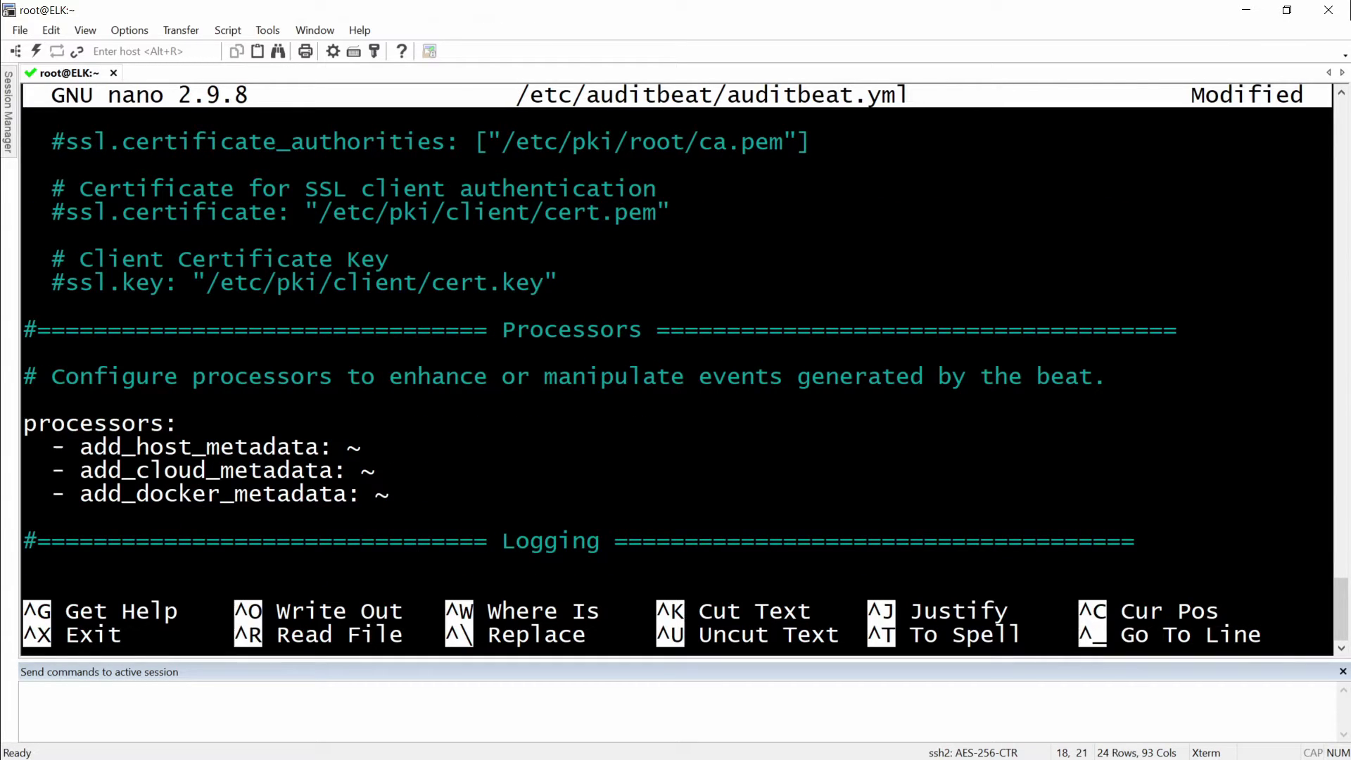
{"action": "key", "text": "Down"}
{"action": "key", "text": "Down"}
{"action": "key", "text": "Down"}
{"action": "key", "text": "Down"}
{"action": "key", "text": "Down"}
{"action": "key", "text": "Down"}
{"action": "key", "text": "Down"}
{"action": "key", "text": "Down"}
{"action": "key", "text": "Down"}
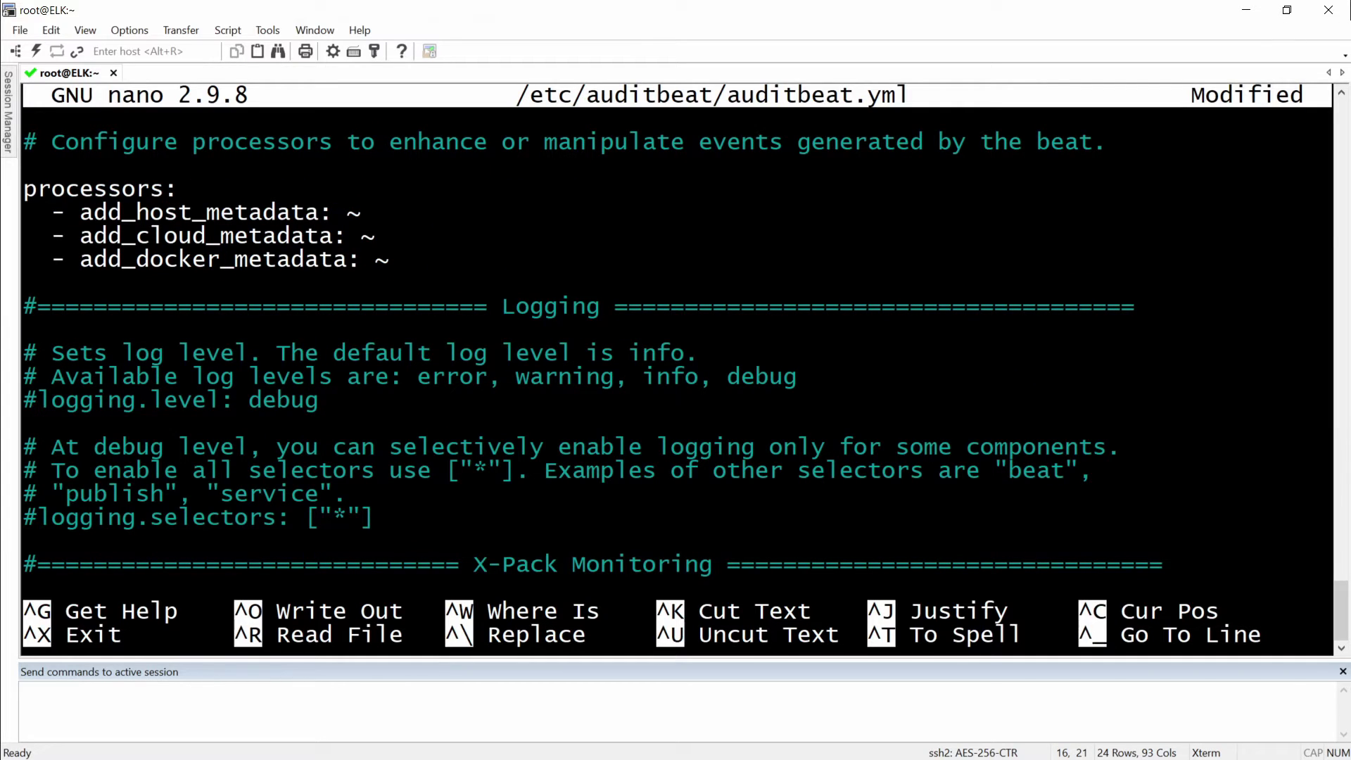
{"action": "key", "text": "Down"}
{"action": "key", "text": "Down"}
{"action": "key", "text": "Down"}
{"action": "key", "text": "Down"}
{"action": "key", "text": "Down"}
{"action": "key", "text": "Down"}
{"action": "key", "text": "Down"}
{"action": "key", "text": "Down"}
{"action": "key", "text": "Down"}
{"action": "key", "text": "Down"}
{"action": "key", "text": "Down"}
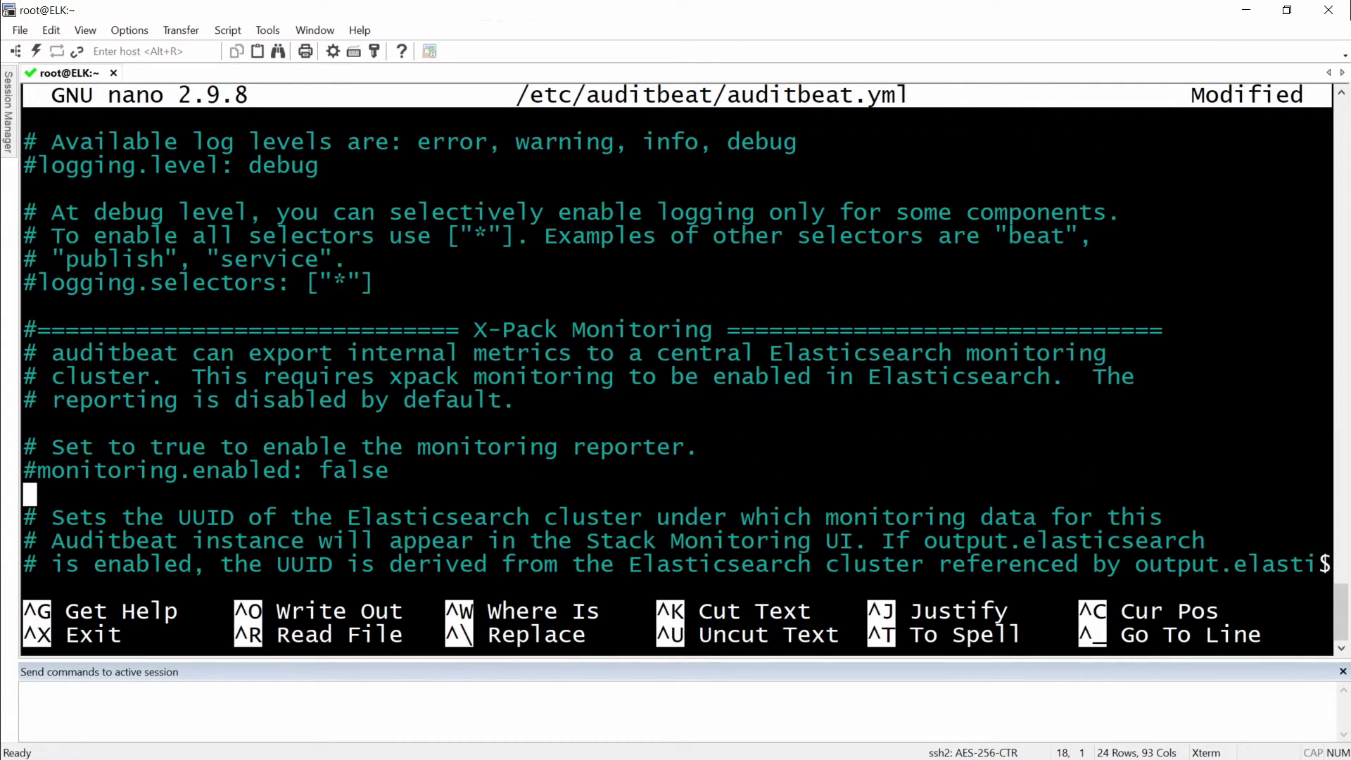
Step: Search auditbeat.yml for 'Dashboard' to reach the Dashboards section
{"action": "key", "text": "Down"}
{"action": "key", "text": "Down"}
{"action": "key", "text": "Down"}
{"action": "key", "text": "Down"}
{"action": "key", "text": "Down"}
{"action": "key", "text": "Down"}
{"action": "key", "text": "Down"}
{"action": "key", "text": "Down"}
{"action": "key", "text": "Down"}
{"action": "key", "text": "Down"}
{"action": "key", "text": "Down"}
{"action": "key", "text": "Down"}
{"action": "key", "text": "Down"}
{"action": "key", "text": "Down"}
{"action": "key", "text": "Down"}
{"action": "key", "text": "Down"}
{"action": "key", "text": "Down"}
{"action": "key", "text": "Down"}
{"action": "key", "text": "Down"}
{"action": "left_click", "coordinate": [311, 448]}
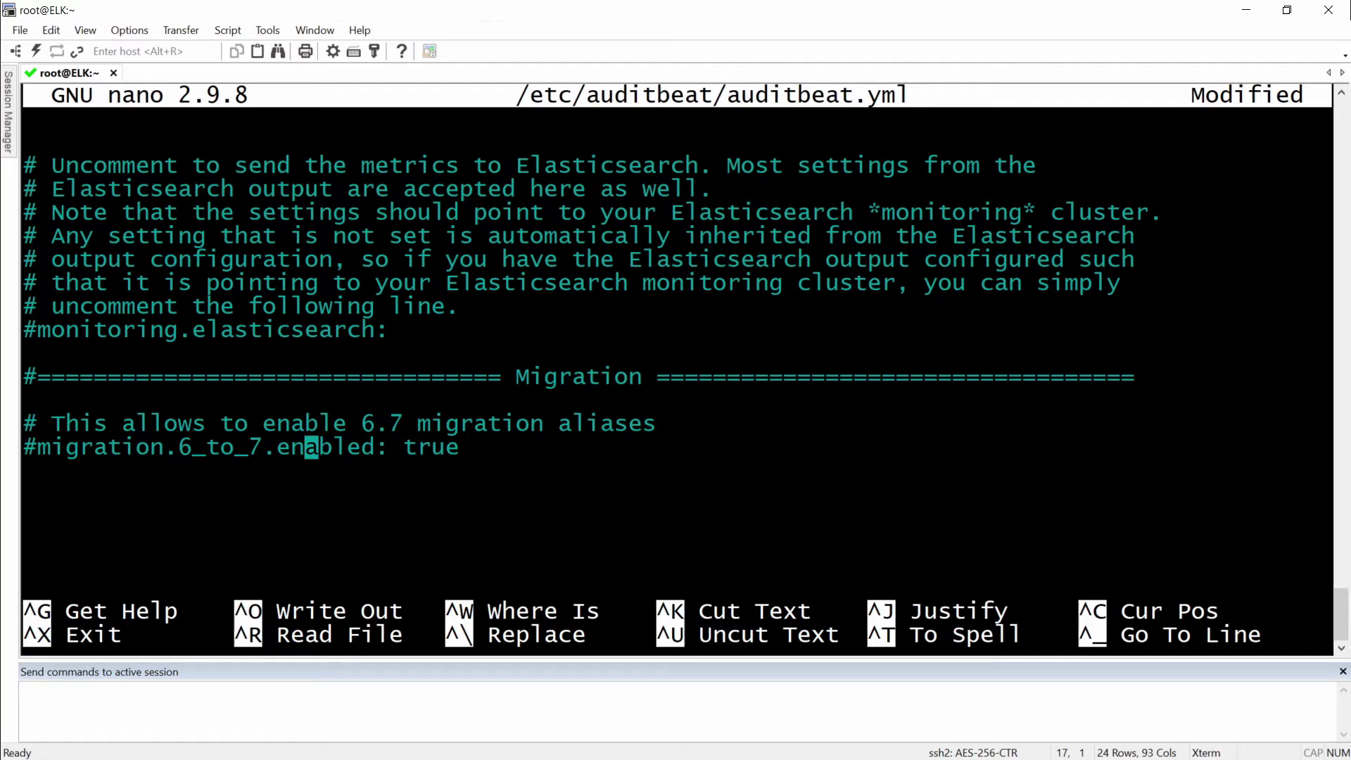
{"action": "key", "text": "Up"}
{"action": "key", "text": "ctrl+w"}
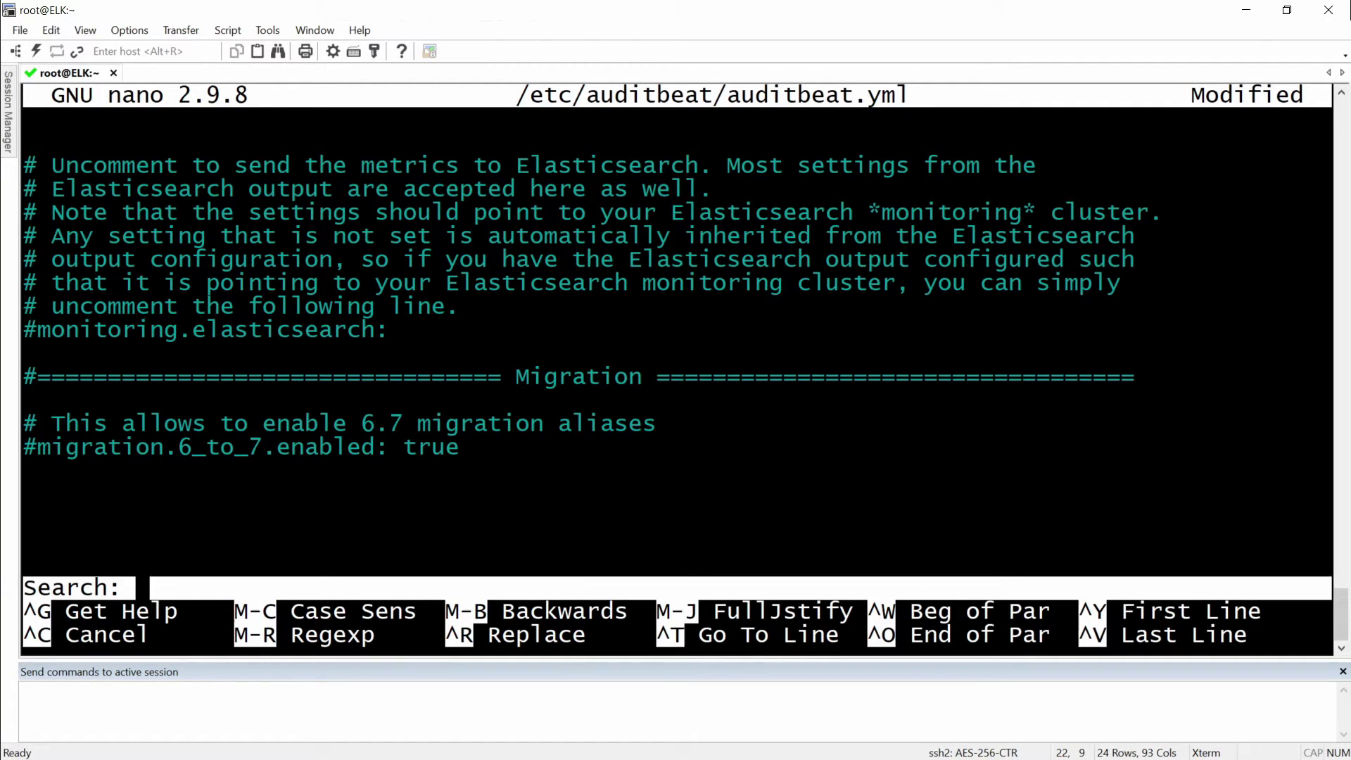
{"action": "type", "text": "d"}
{"action": "key", "text": "BackSpace"}
{"action": "type", "text": "Dash"}
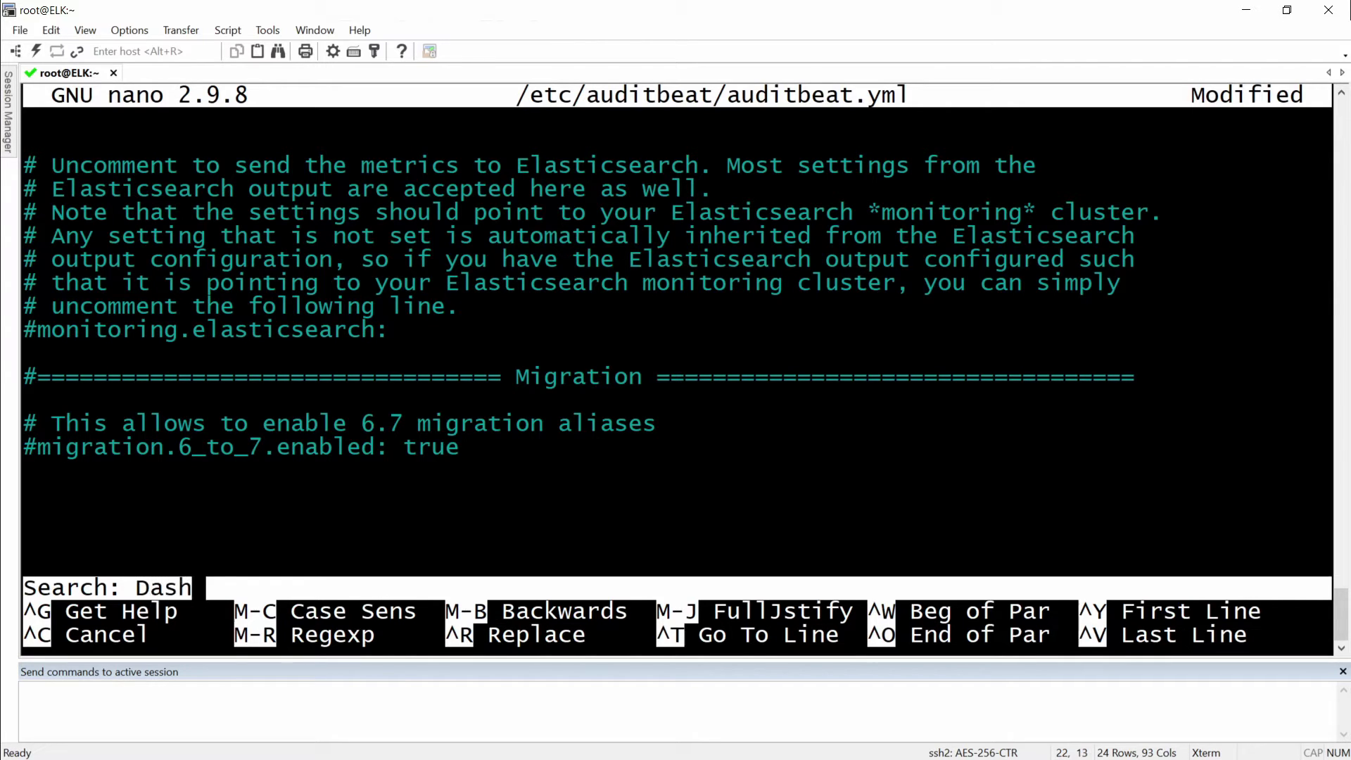
{"action": "type", "text": "board"}
{"action": "key", "text": "Return"}
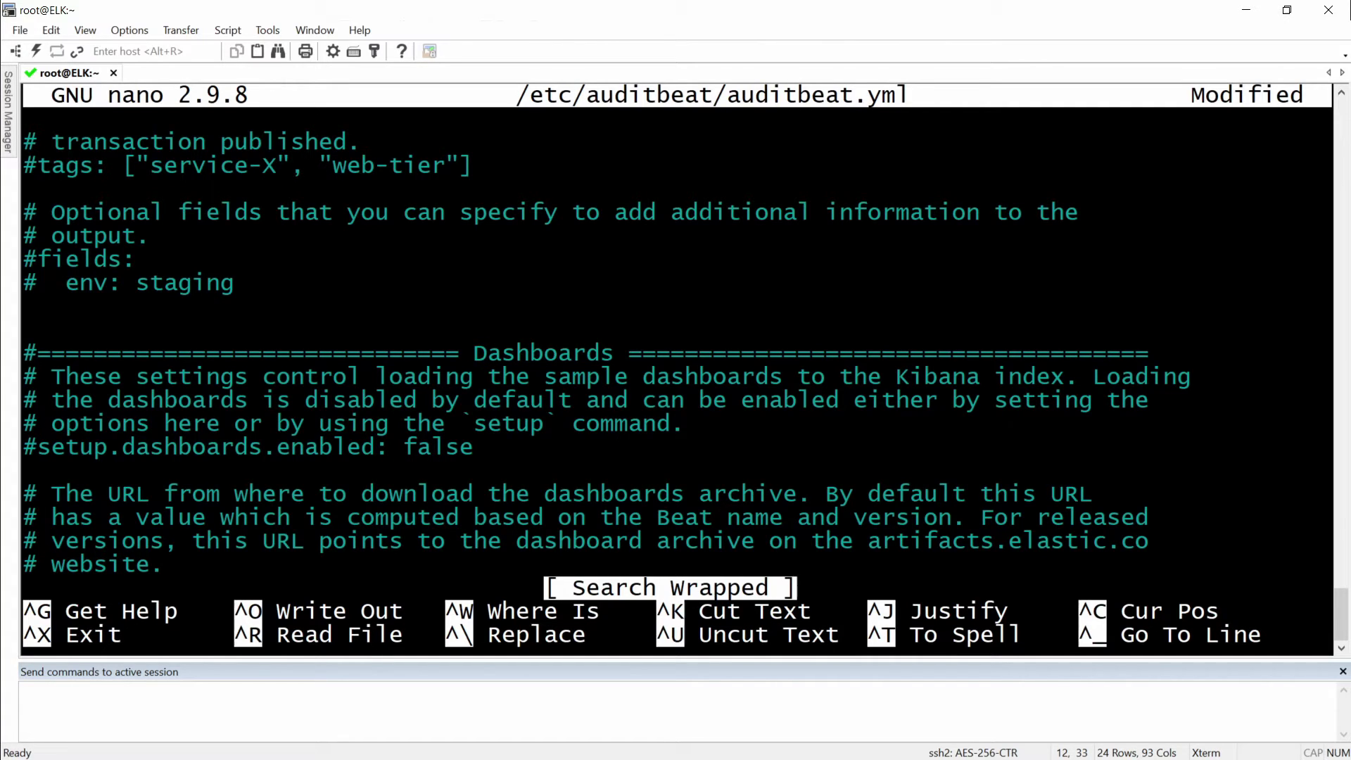
Step: Change setup.dashboards.enabled from false to true and uncomment the line
{"action": "key", "text": "Down"}
{"action": "key", "text": "Down"}
{"action": "key", "text": "Down"}
{"action": "key", "text": "Down"}
{"action": "key", "text": "Down"}
{"action": "key", "text": "Down"}
{"action": "key", "text": "Down"}
{"action": "key", "text": "Down"}
{"action": "key", "text": "Up"}
{"action": "key", "text": "Up"}
{"action": "key", "text": "Up"}
{"action": "key", "text": "Up"}
{"action": "key", "text": "BackSpace"}
{"action": "key", "text": "BackSpace"}
{"action": "key", "text": "BackSpace"}
{"action": "key", "text": "BackSpace"}
{"action": "key", "text": "BackSpace"}
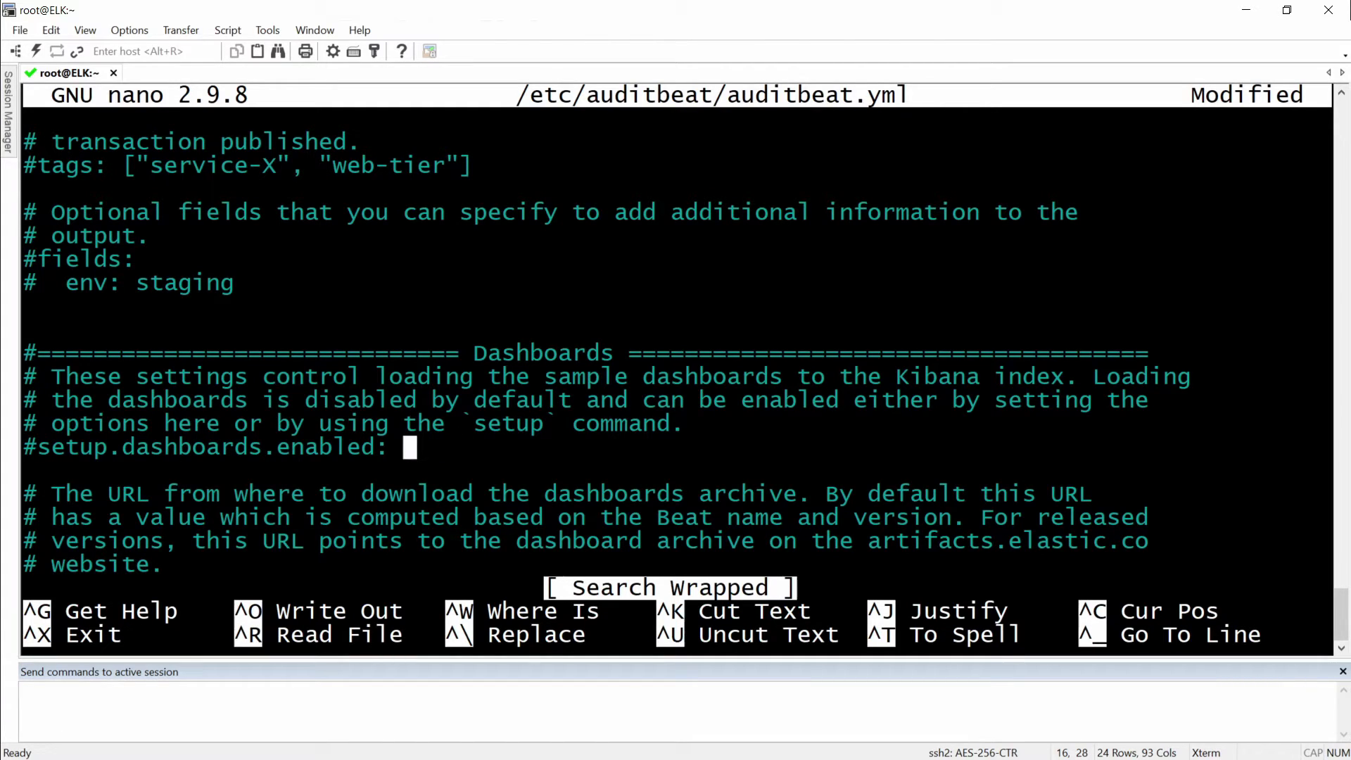
{"action": "type", "text": "tru"}
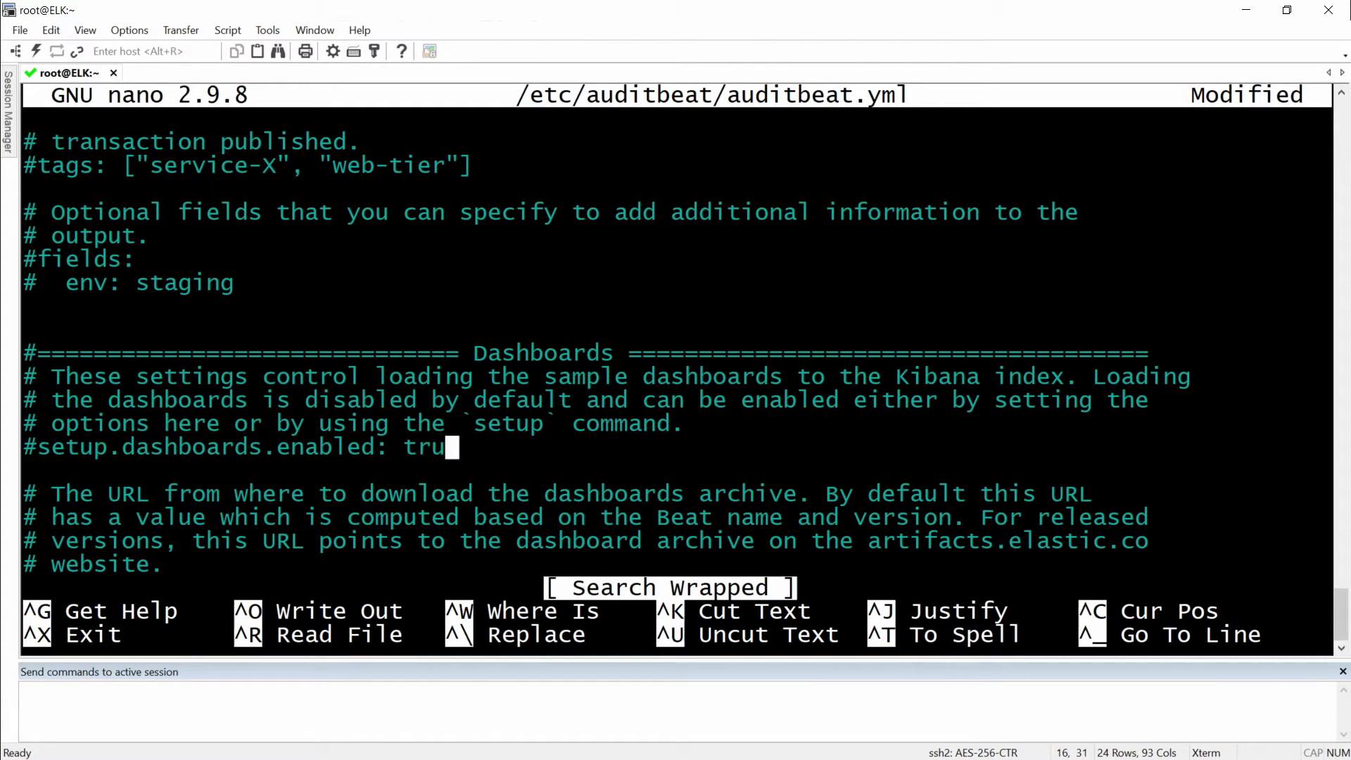
{"action": "type", "text": "e"}
{"action": "key", "text": "Home"}
{"action": "key", "text": "Delete"}
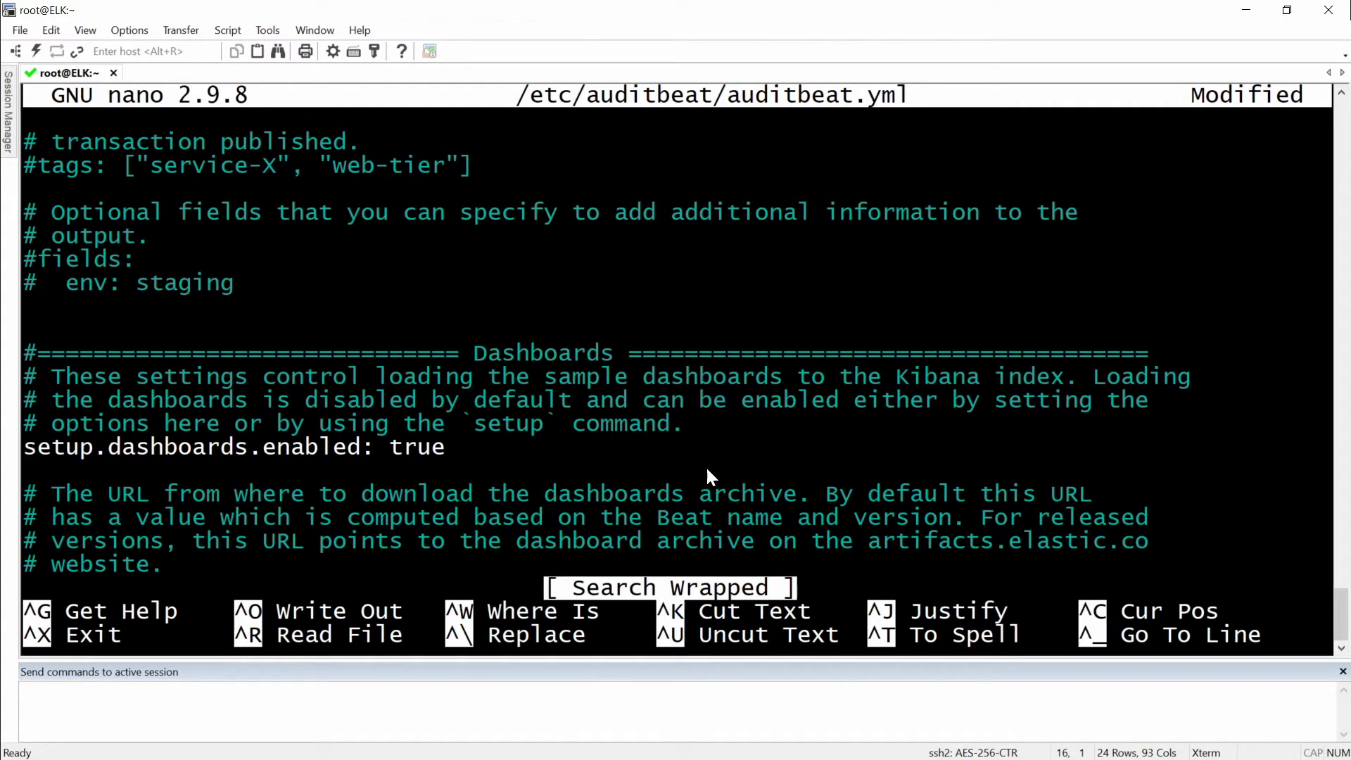
Step: Save auditbeat.yml and exit nano to the shell prompt
{"action": "key", "text": "ctrl+o"}
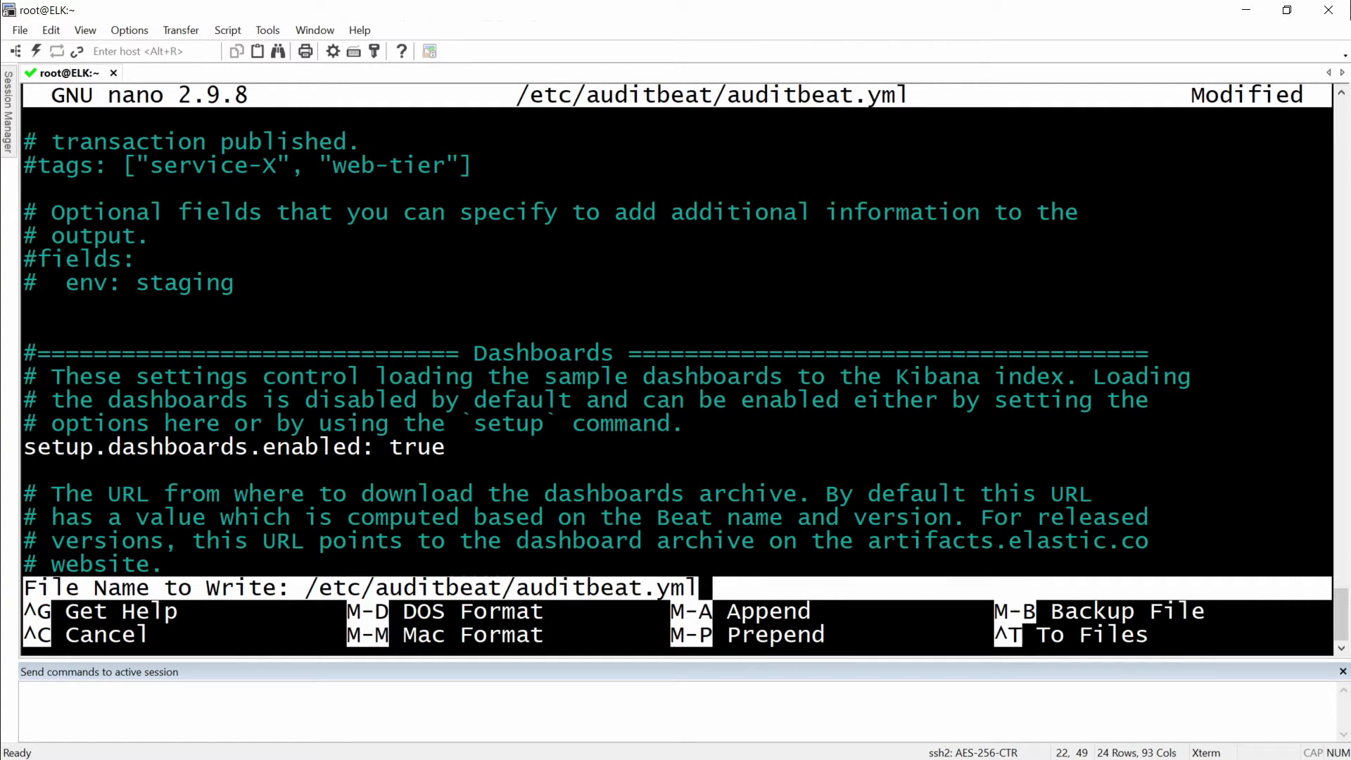
{"action": "key", "text": "Return"}
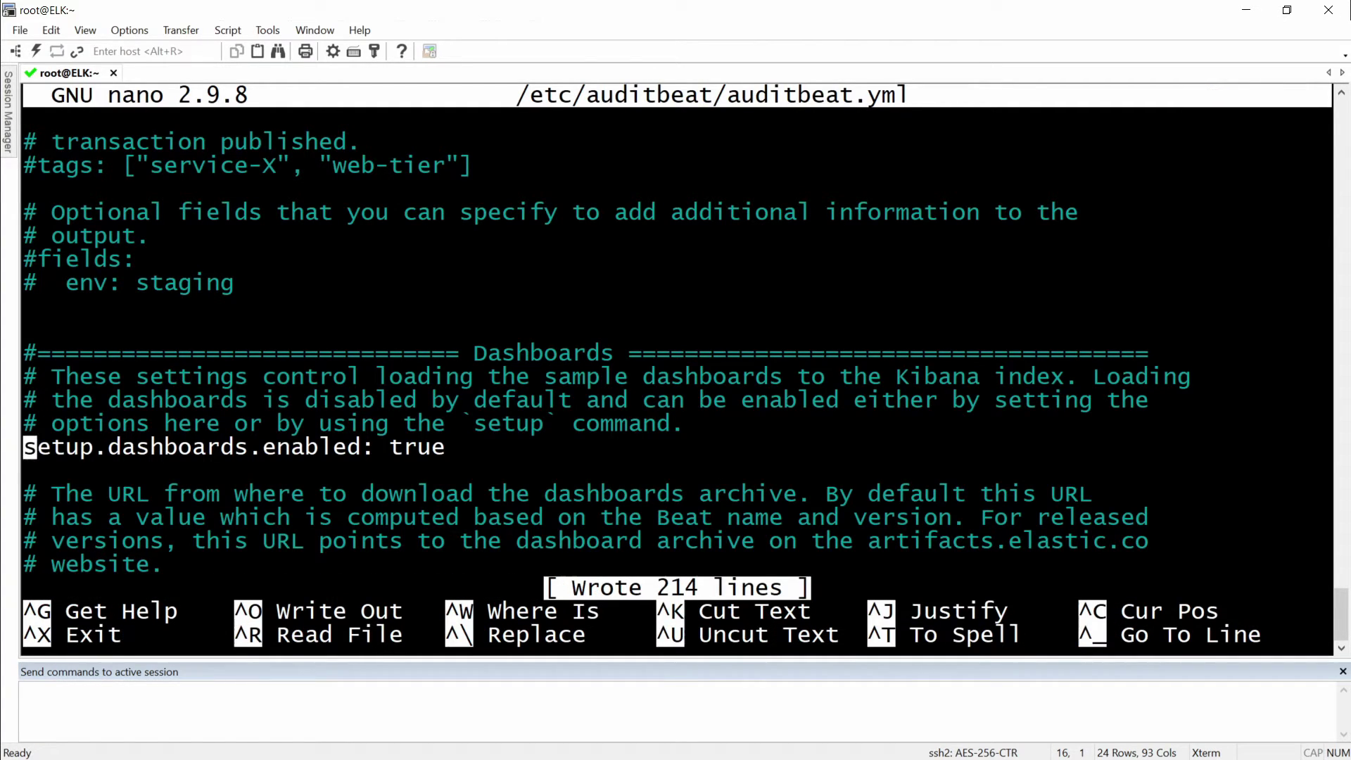
{"action": "key", "text": "ctrl+x"}
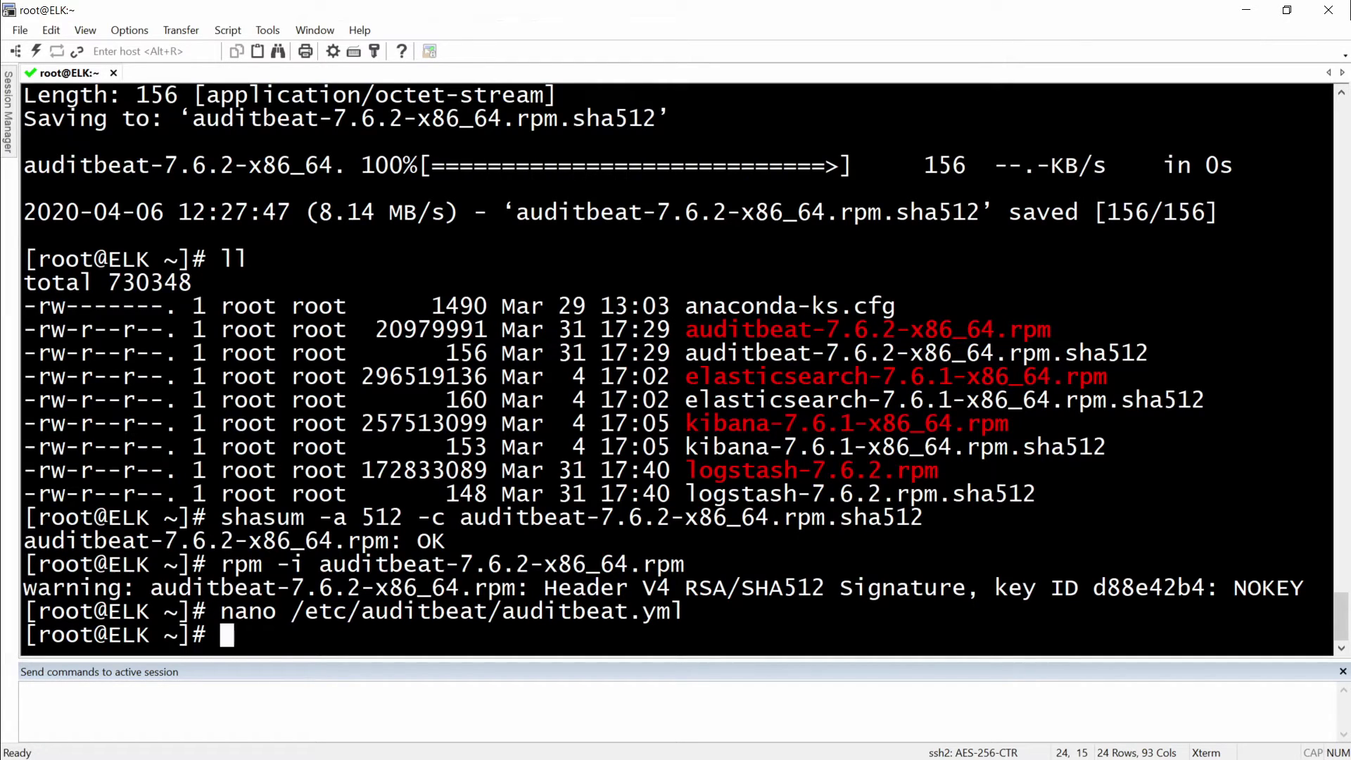
Step: Enable auditbeat.service at boot with systemctl enable
{"action": "type", "text": "systemctl"}
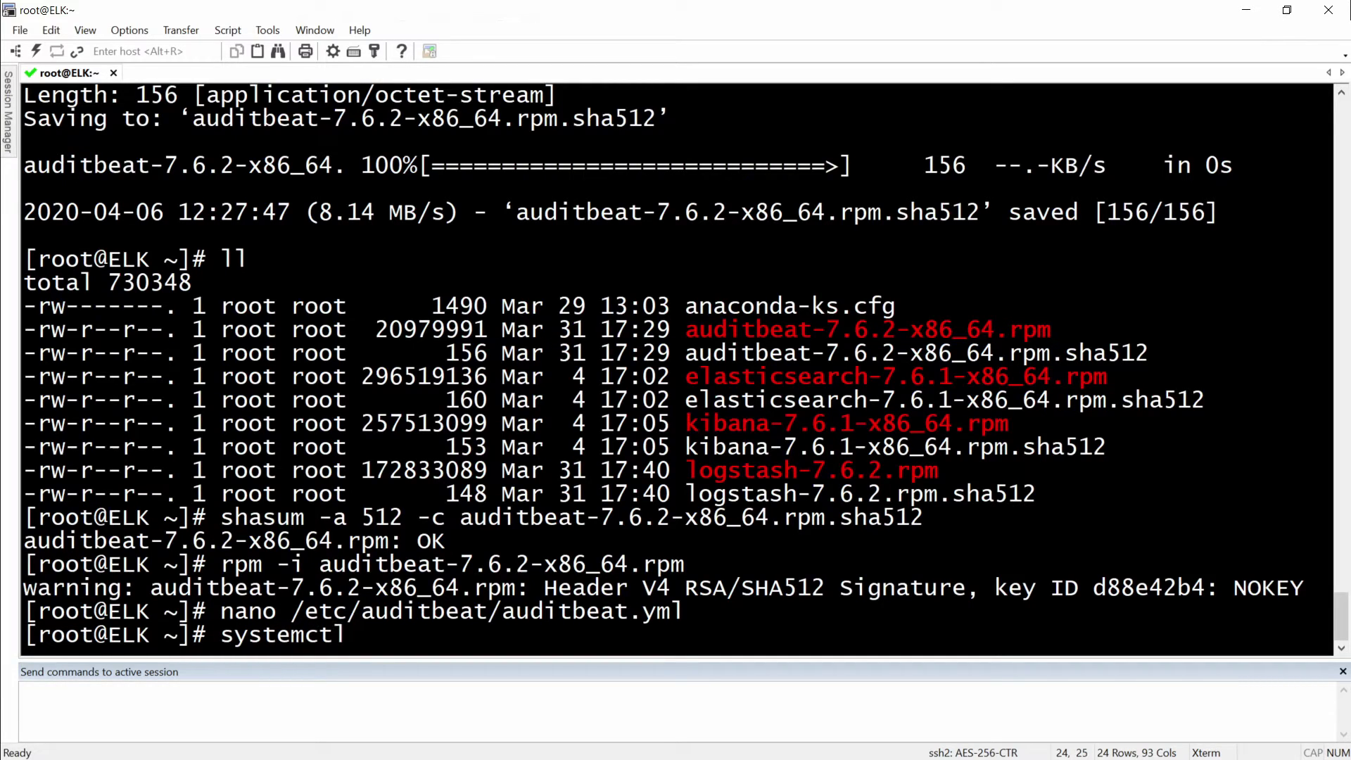
{"action": "type", "text": " enable audi"}
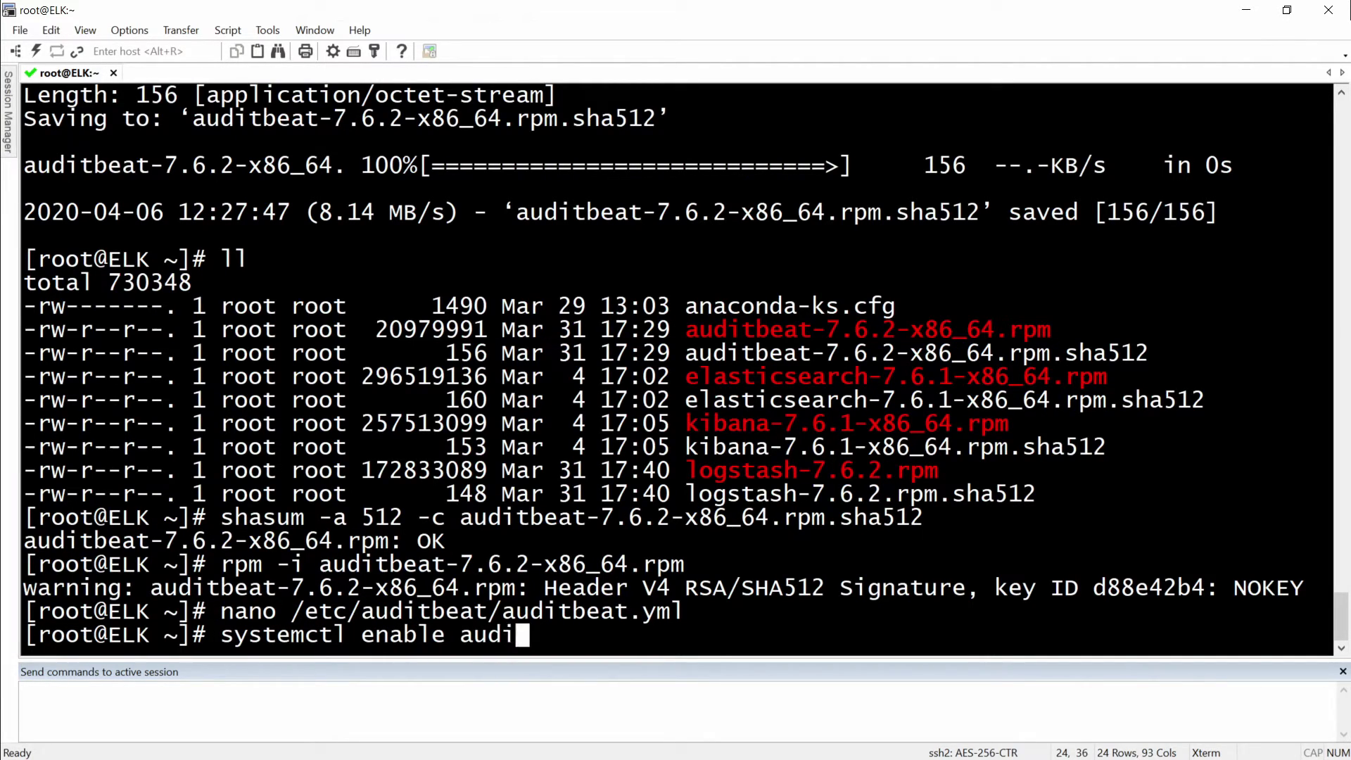
{"action": "key", "text": "Tab"}
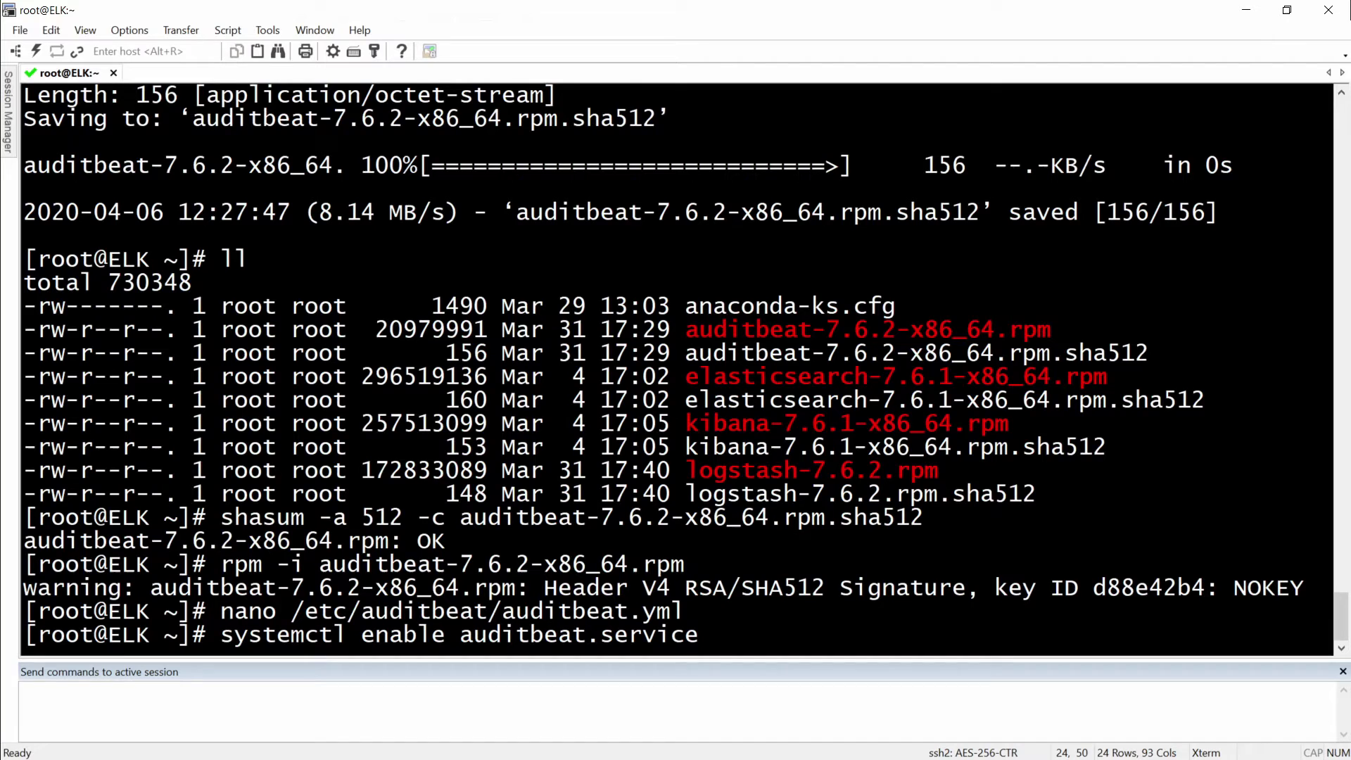
{"action": "key", "text": "Return"}
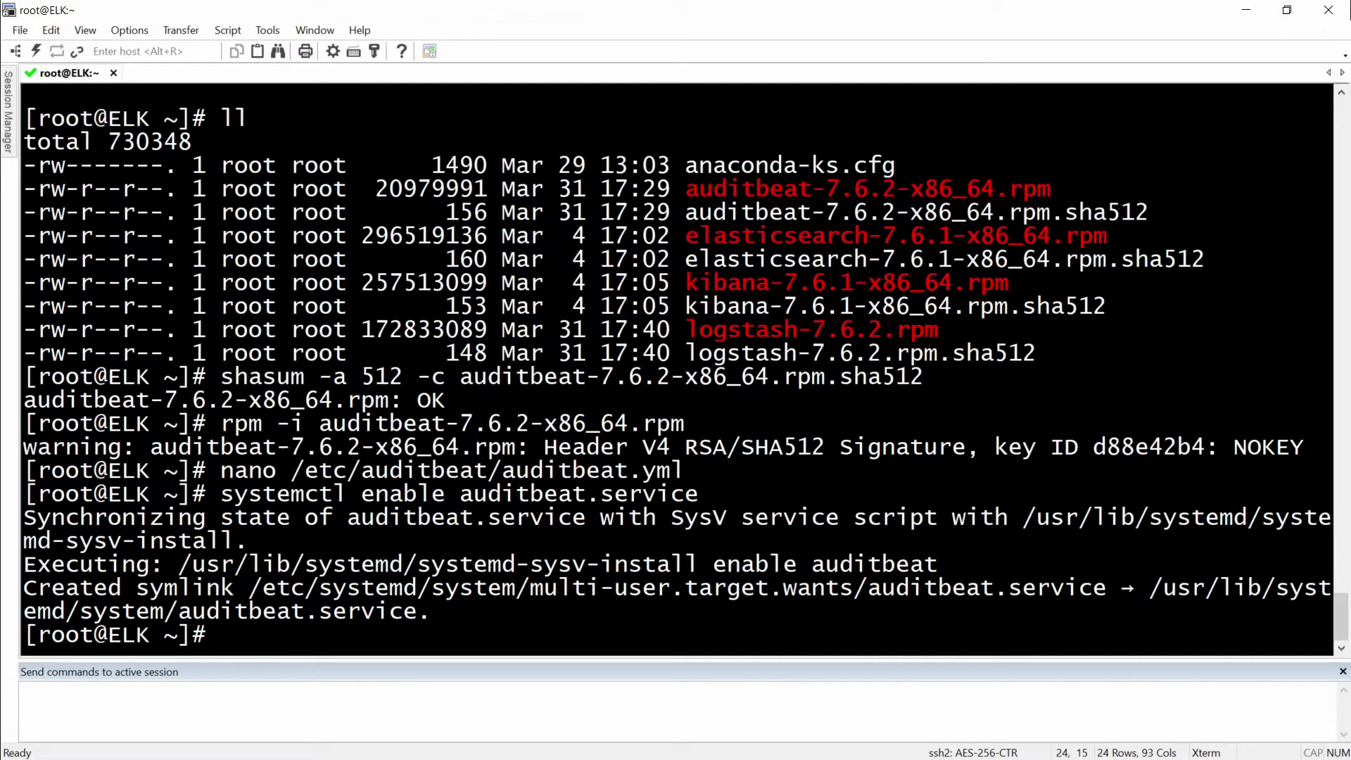
Step: Start auditbeat.service now with systemctl start
{"action": "type", "text": "systemctl s"}
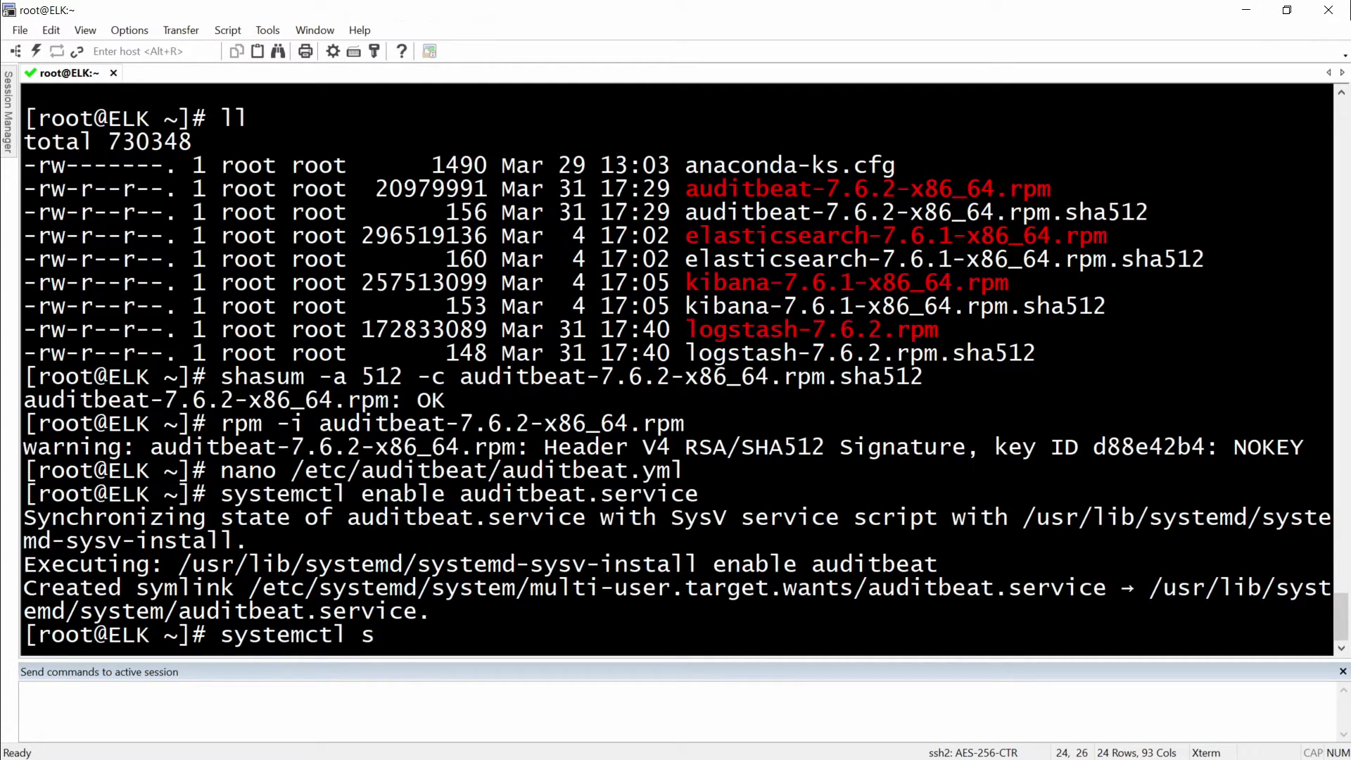
{"action": "type", "text": "tart servi"}
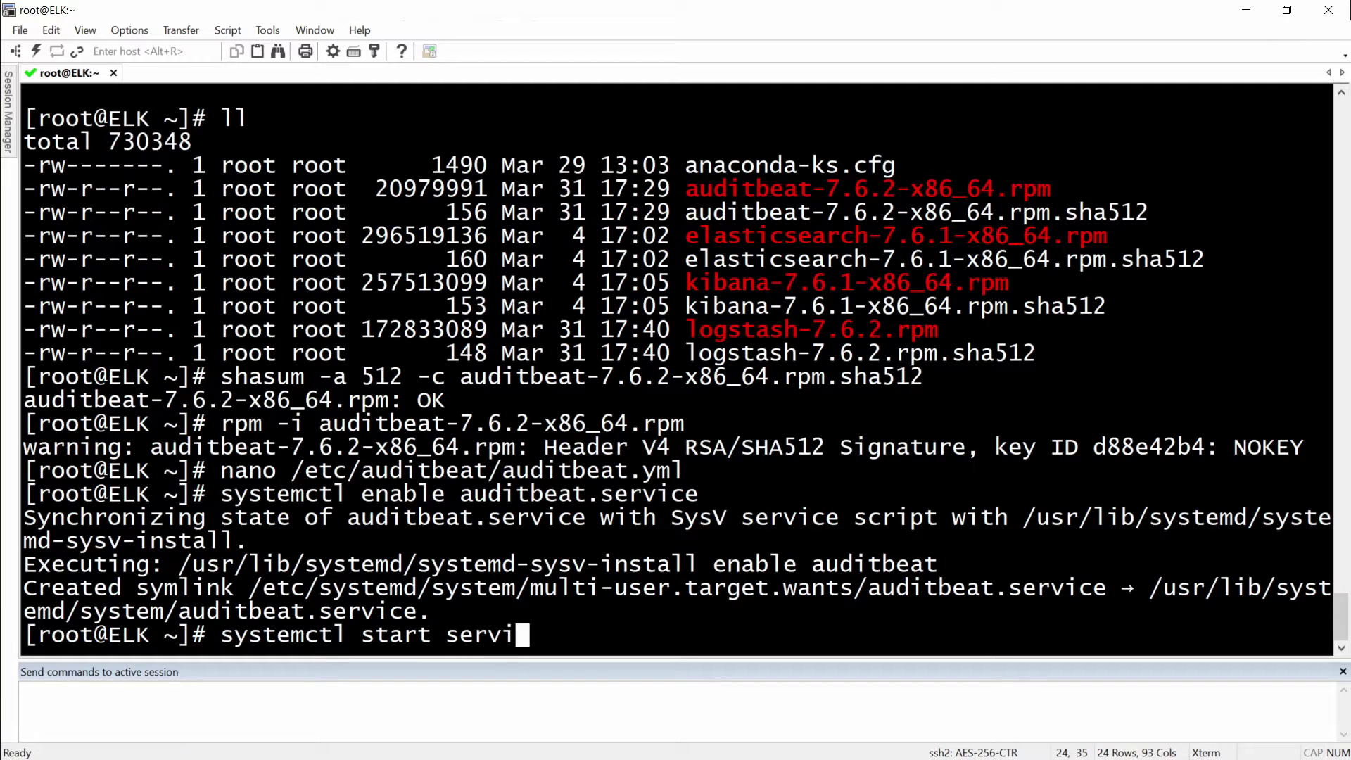
{"action": "type", "text": "ce"}
{"action": "key", "text": "BackSpace"}
{"action": "key", "text": "BackSpace"}
{"action": "key", "text": "BackSpace"}
{"action": "key", "text": "BackSpace"}
{"action": "key", "text": "BackSpace"}
{"action": "key", "text": "BackSpace"}
{"action": "key", "text": "BackSpace"}
{"action": "type", "text": "auditbeat.service"}
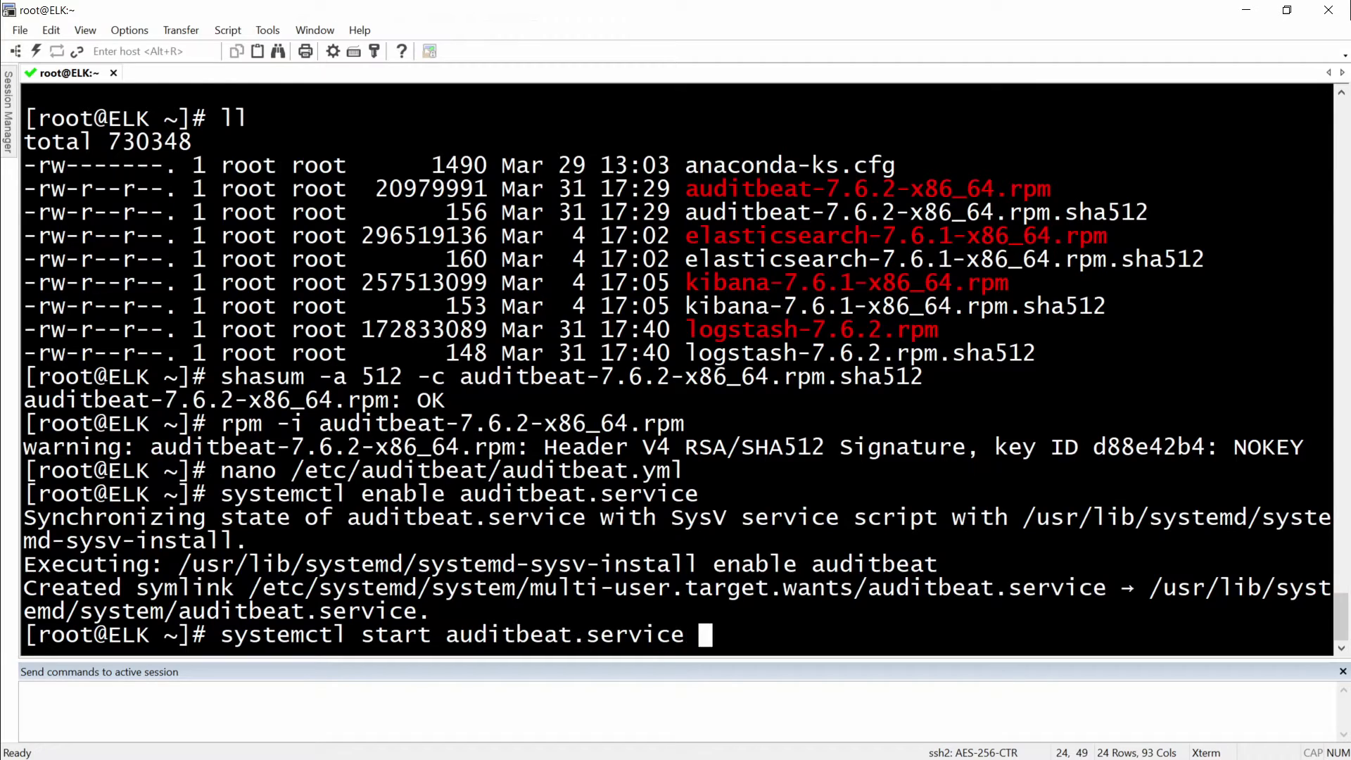
{"action": "key", "text": "Return"}
Step: Check auditbeat.service is active (running) with systemctl status, then switch to Kibana in Chrome
{"action": "type", "text": "s"}
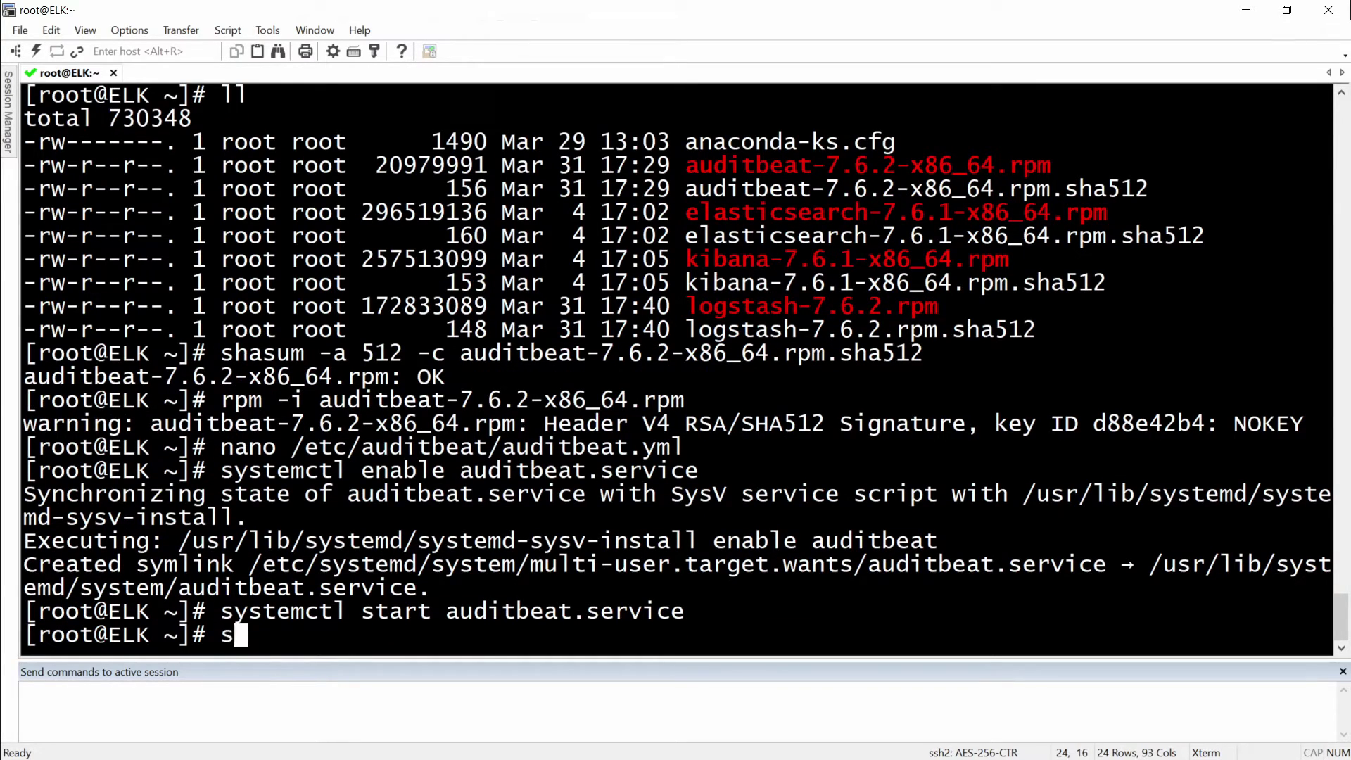
{"action": "type", "text": "ystemctl status "}
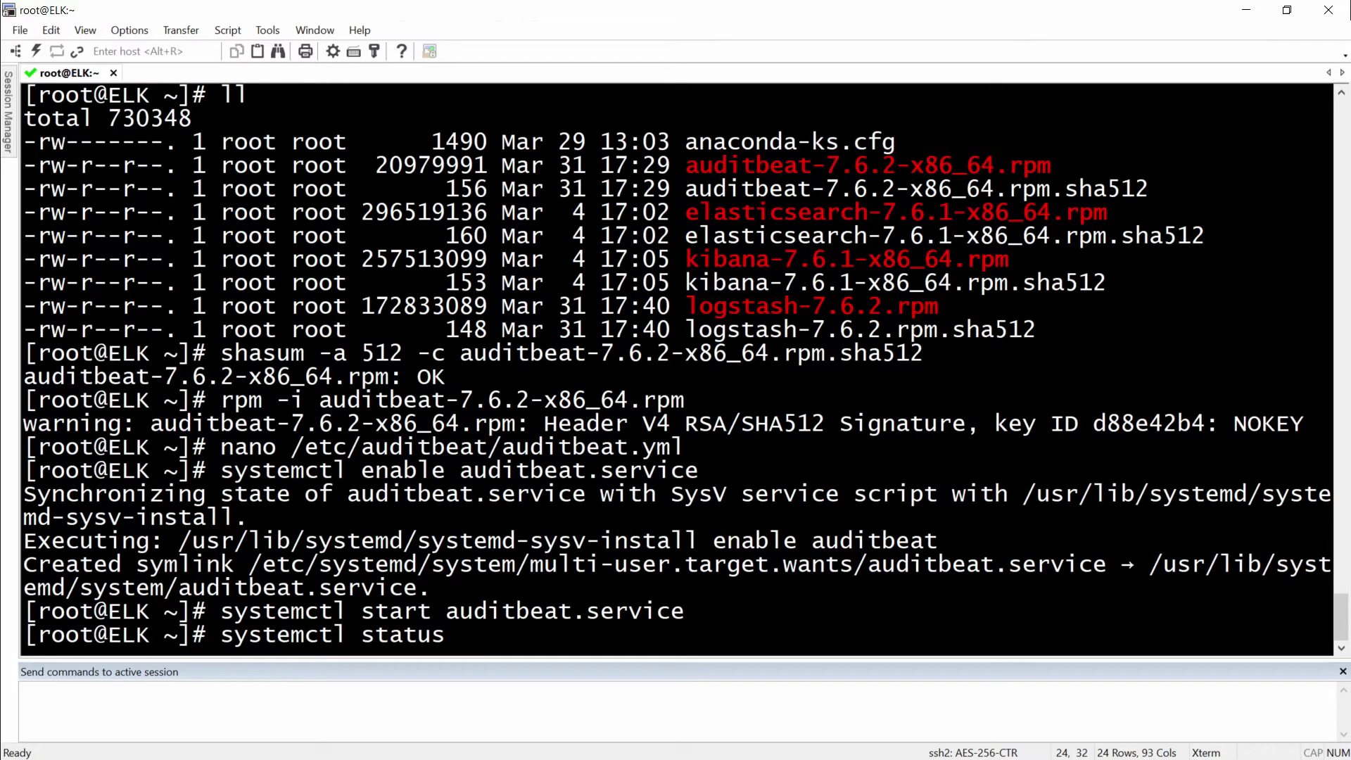
{"action": "type", "text": "auditb"}
{"action": "key", "text": "Tab"}
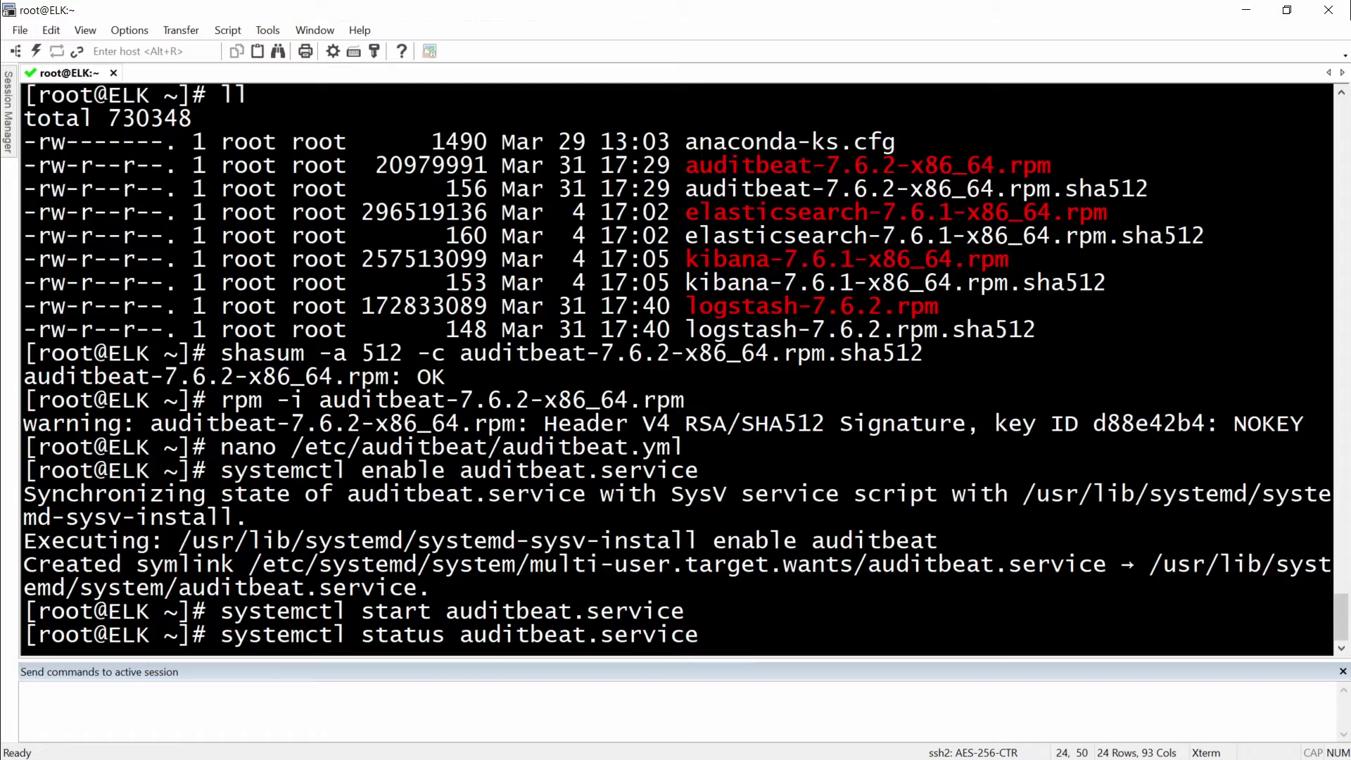
{"action": "key", "text": "Return"}
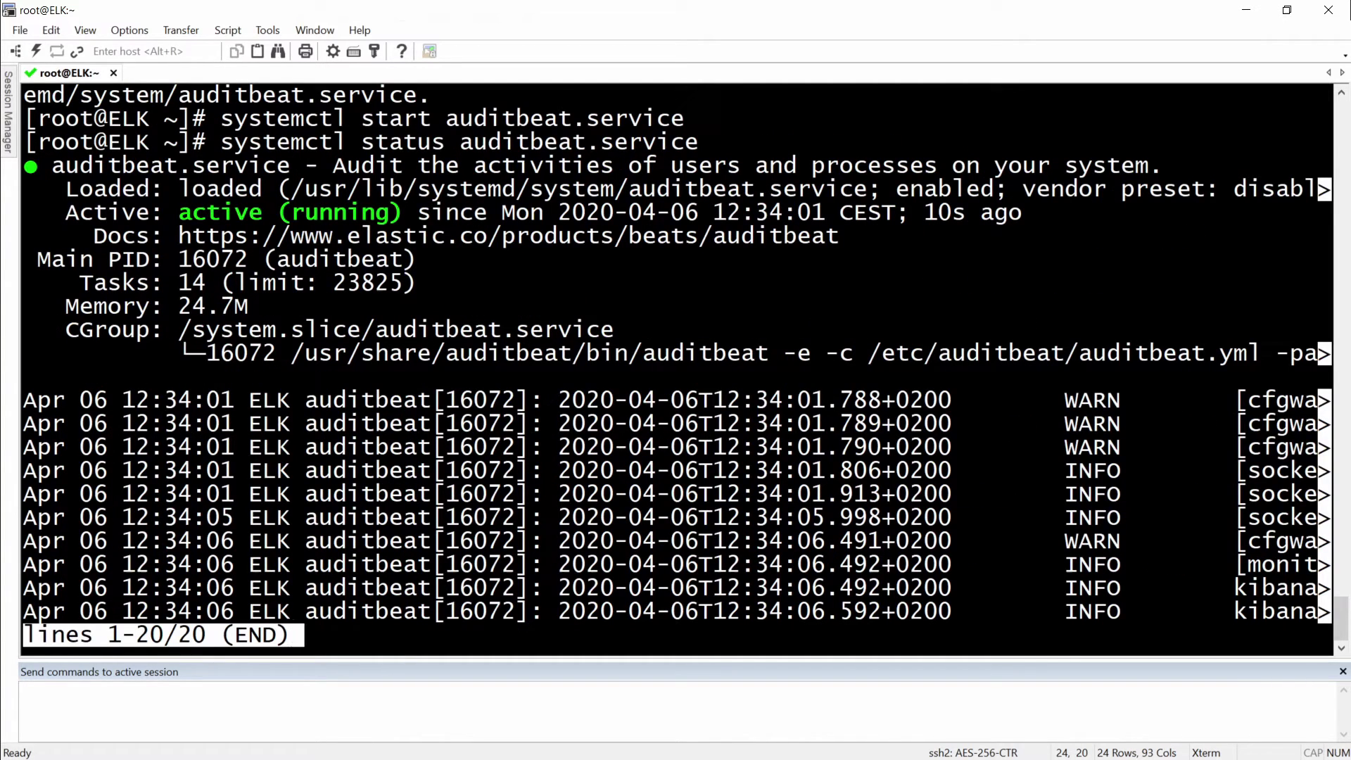
{"action": "key", "text": "q"}
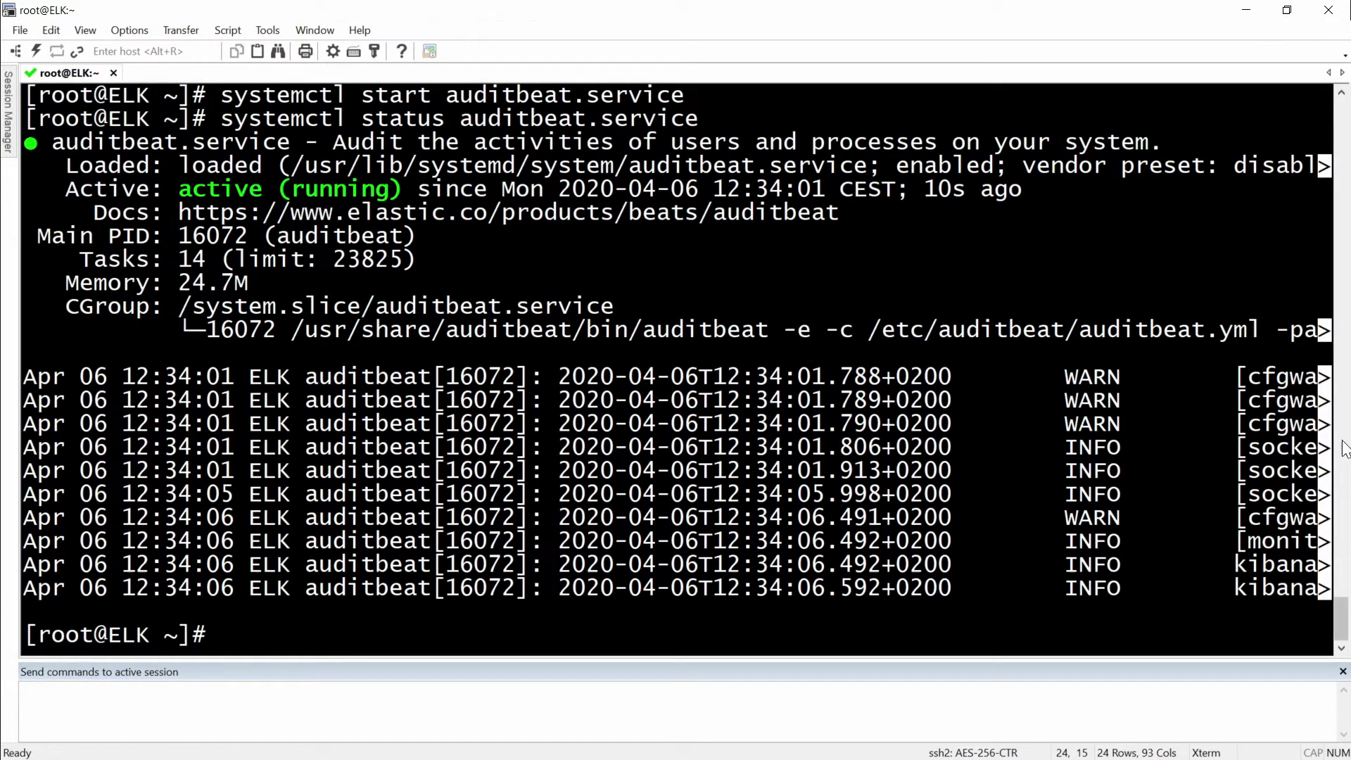
{"action": "key", "text": "alt+Tab"}
Step: Switch Discover to the auditbeat-* index pattern to list its 3,751 events
{"action": "left_click", "coordinate": [22, 175]}
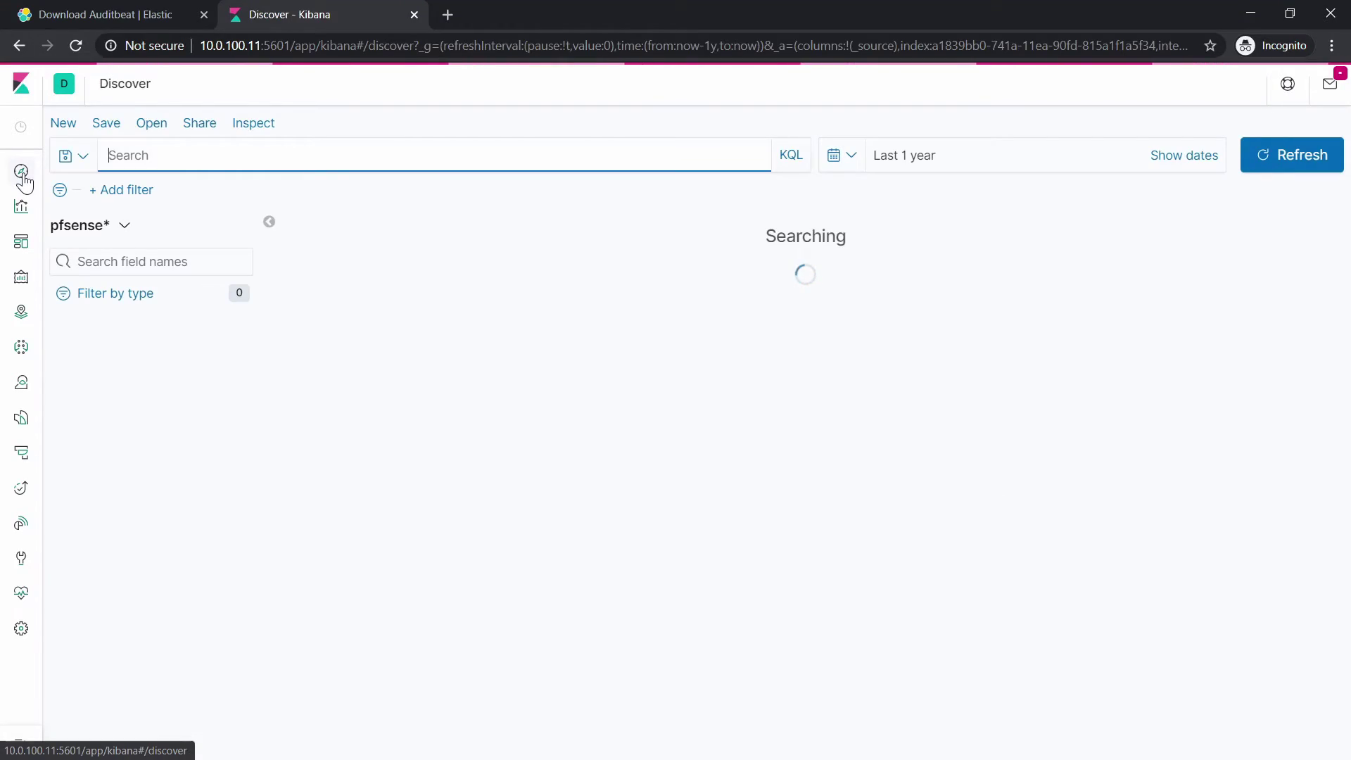
{"action": "left_click", "coordinate": [122, 227]}
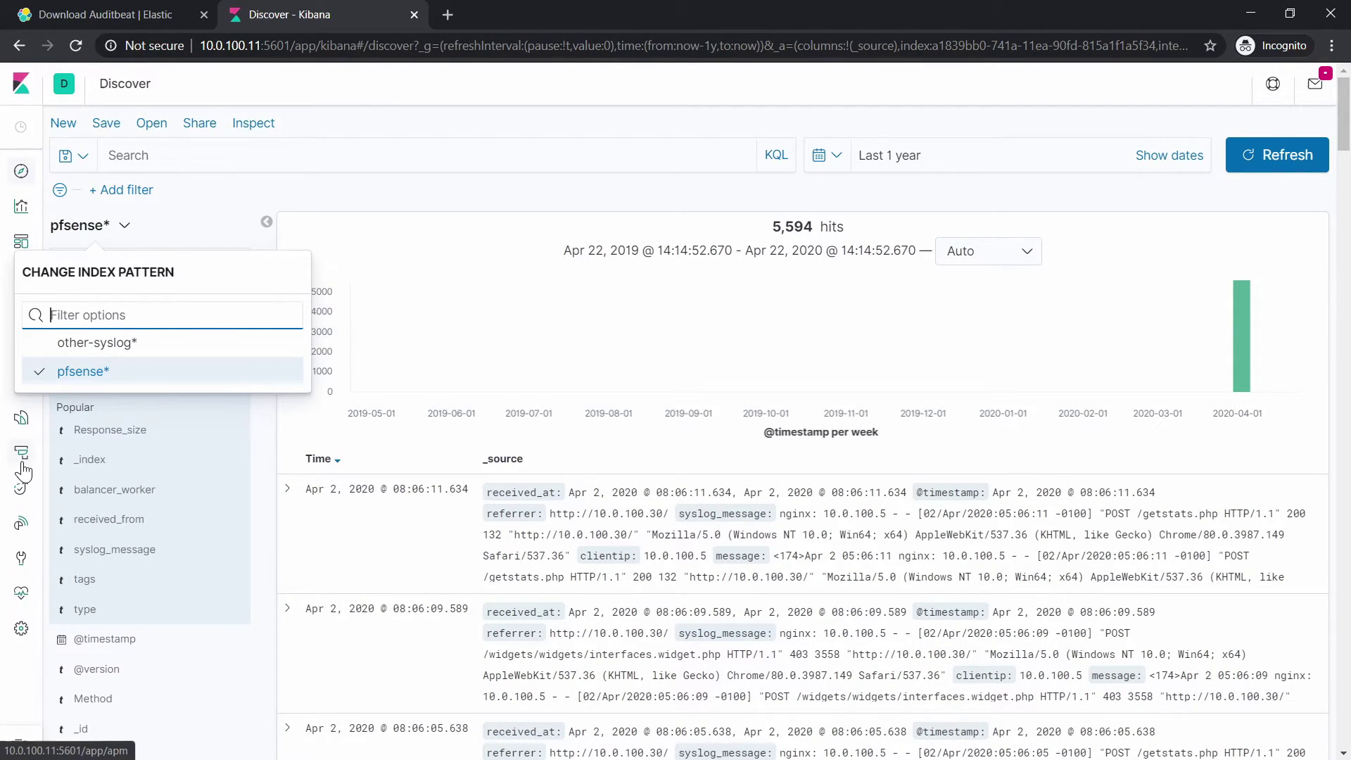
{"action": "left_click", "coordinate": [378, 87]}
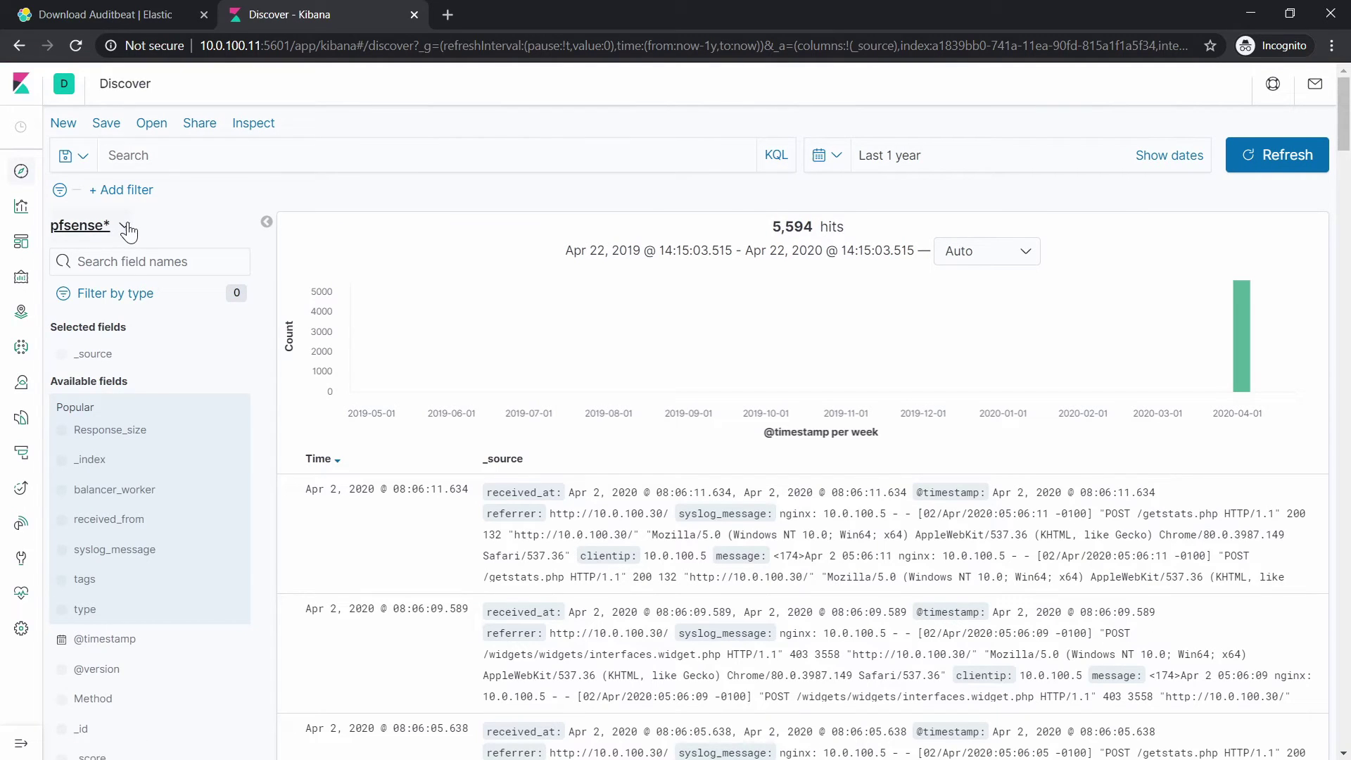
{"action": "left_click", "coordinate": [126, 226]}
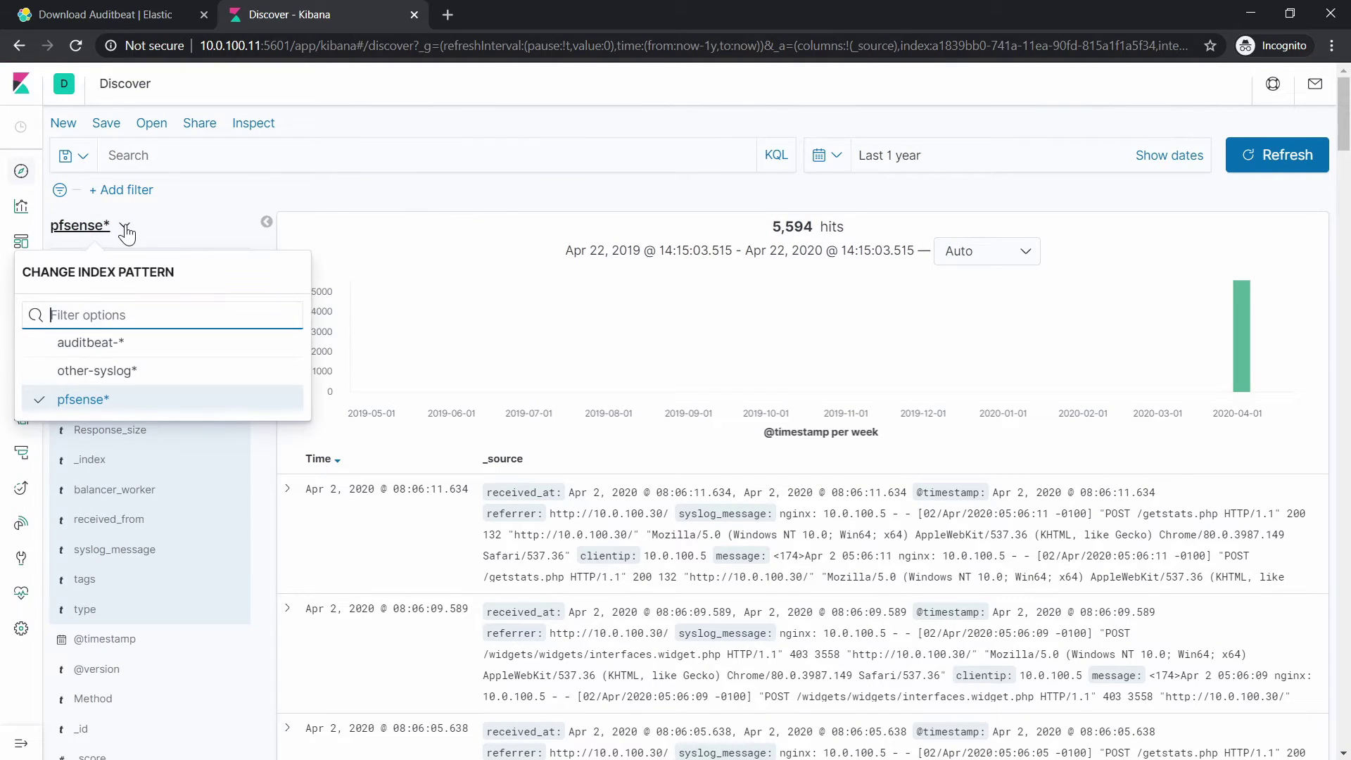
{"action": "left_click", "coordinate": [68, 345]}
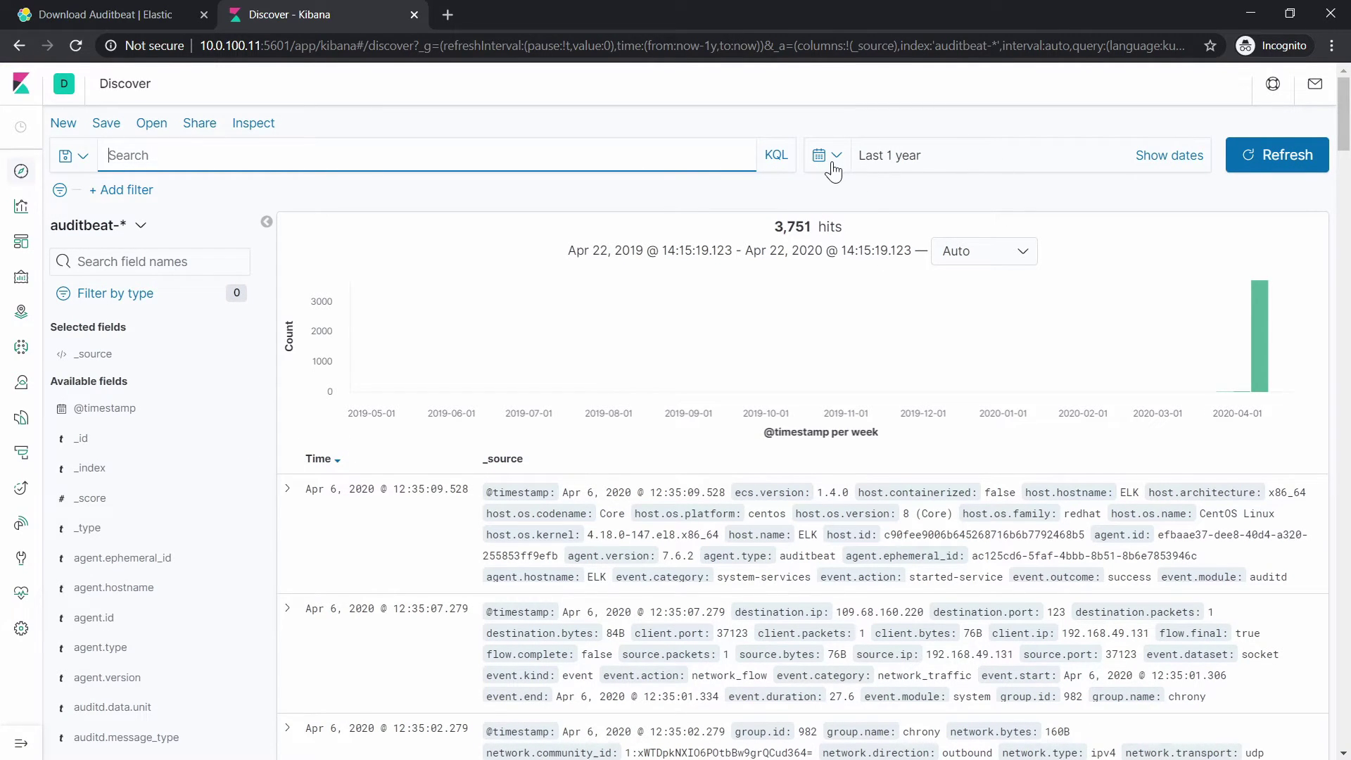
Step: Highlight the date range shown above the Discover results
{"action": "left_click", "coordinate": [565, 259]}
{"action": "left_click_drag", "start_coordinate": [565, 259], "coordinate": [822, 269]}
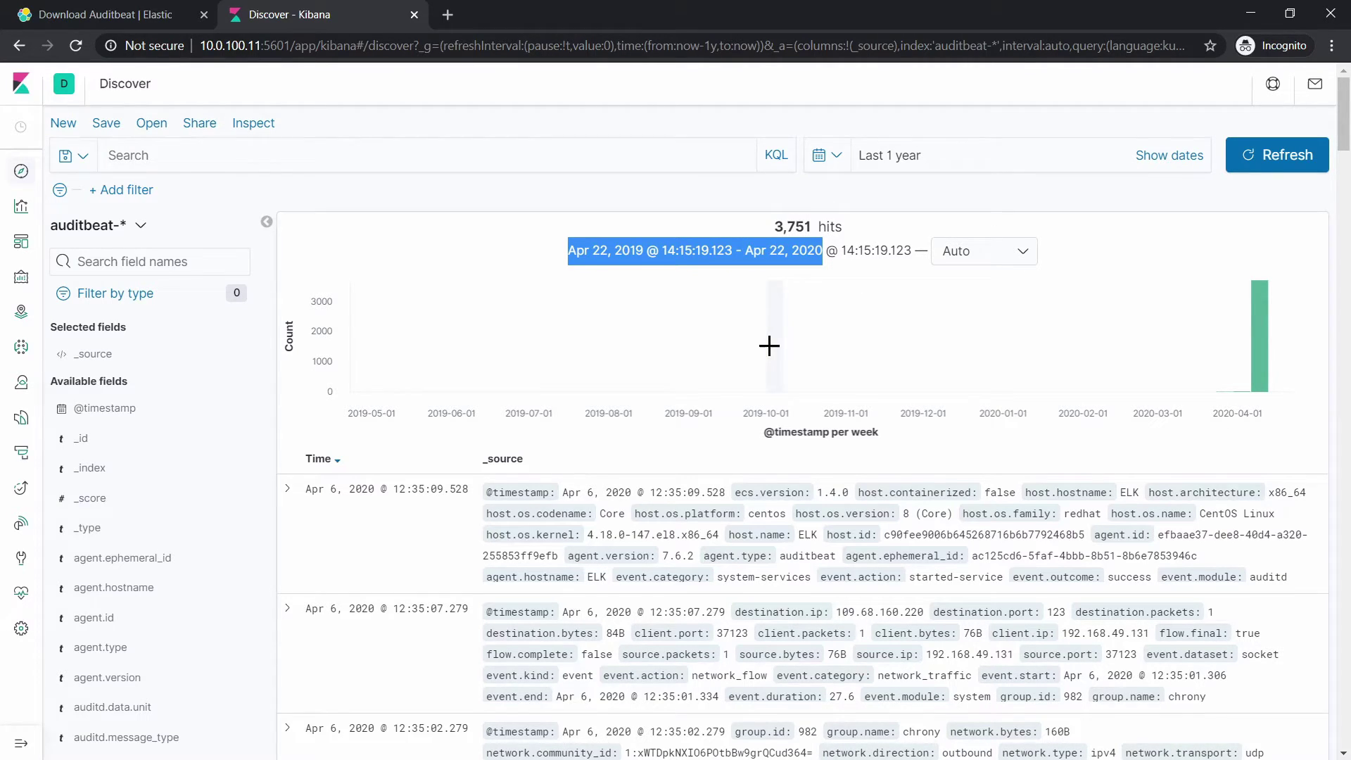
{"action": "scroll", "coordinate": [769, 341], "scroll_direction": "down", "scroll_amount": 3}
Step: Expand the newest event (Apr 6, 2020 12:35:09.528) and review its auditd service-start fields
{"action": "left_click", "coordinate": [287, 313]}
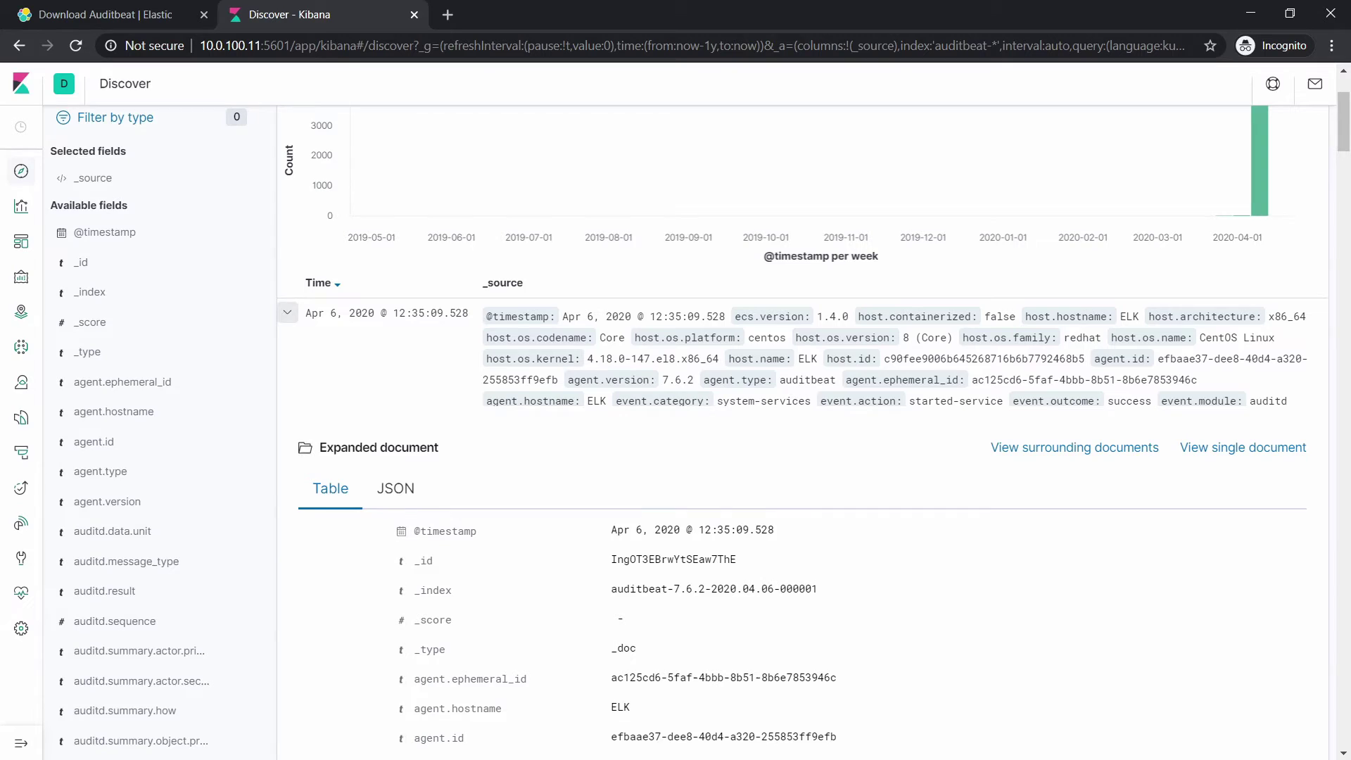
{"action": "scroll", "coordinate": [782, 362], "scroll_direction": "down", "scroll_amount": 4}
{"action": "scroll", "coordinate": [708, 358], "scroll_direction": "down", "scroll_amount": 1}
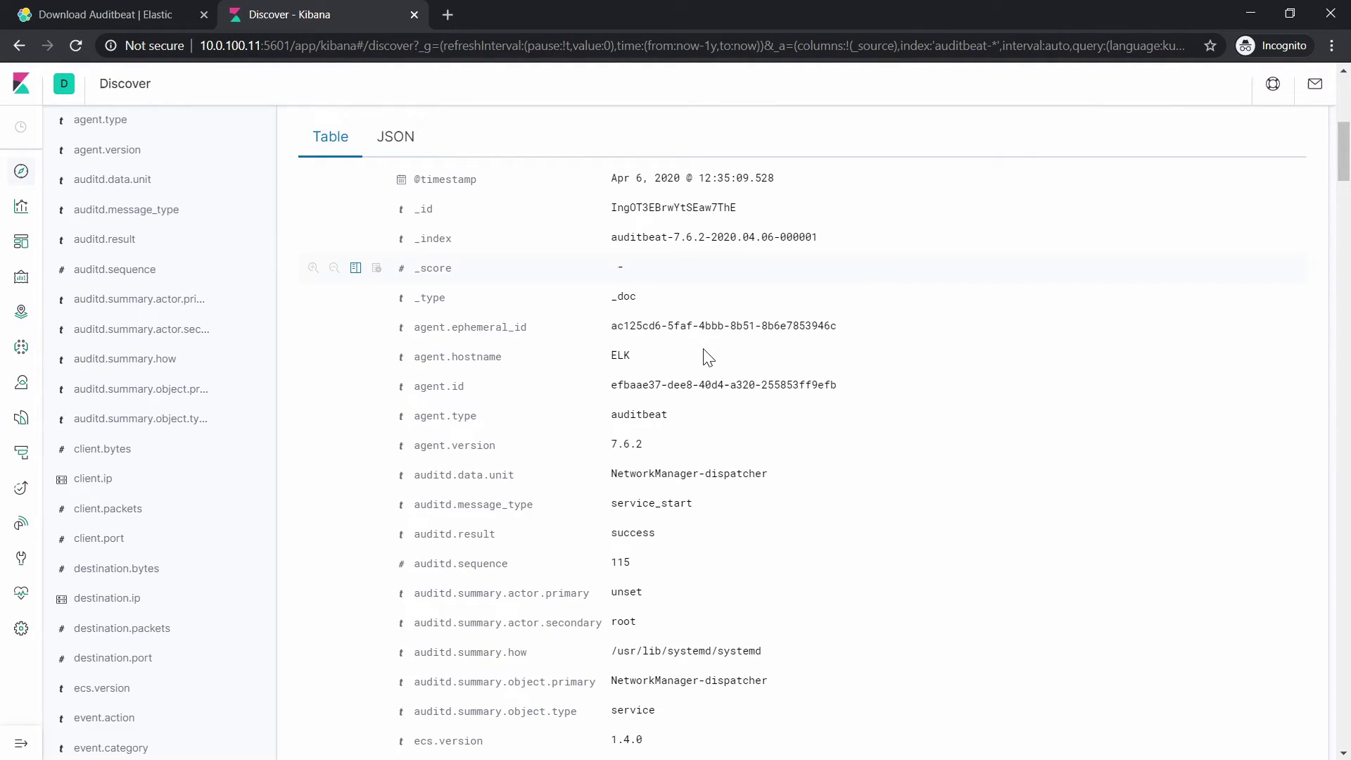
{"action": "scroll", "coordinate": [668, 324], "scroll_direction": "down", "scroll_amount": 1}
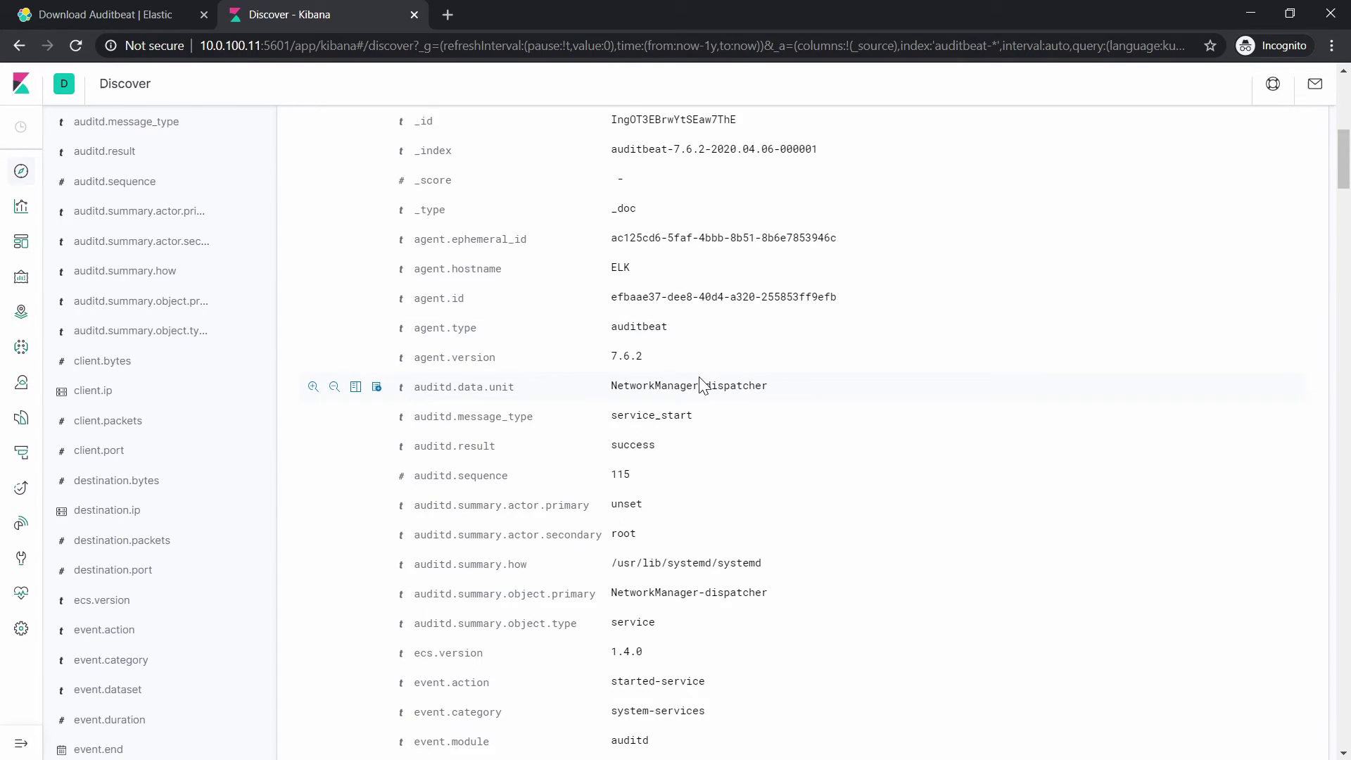
{"action": "scroll", "coordinate": [701, 380], "scroll_direction": "down", "scroll_amount": 9}
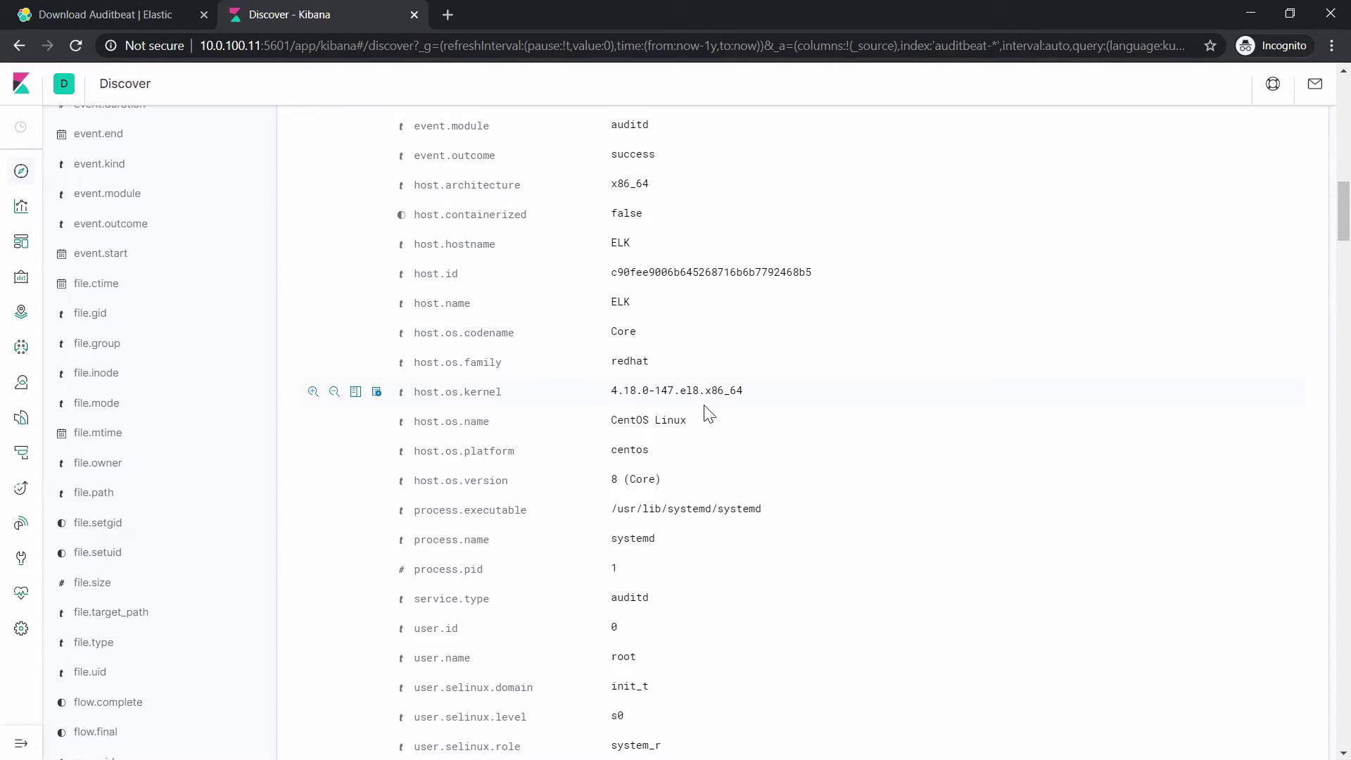
{"action": "scroll", "coordinate": [742, 415], "scroll_direction": "down", "scroll_amount": 1}
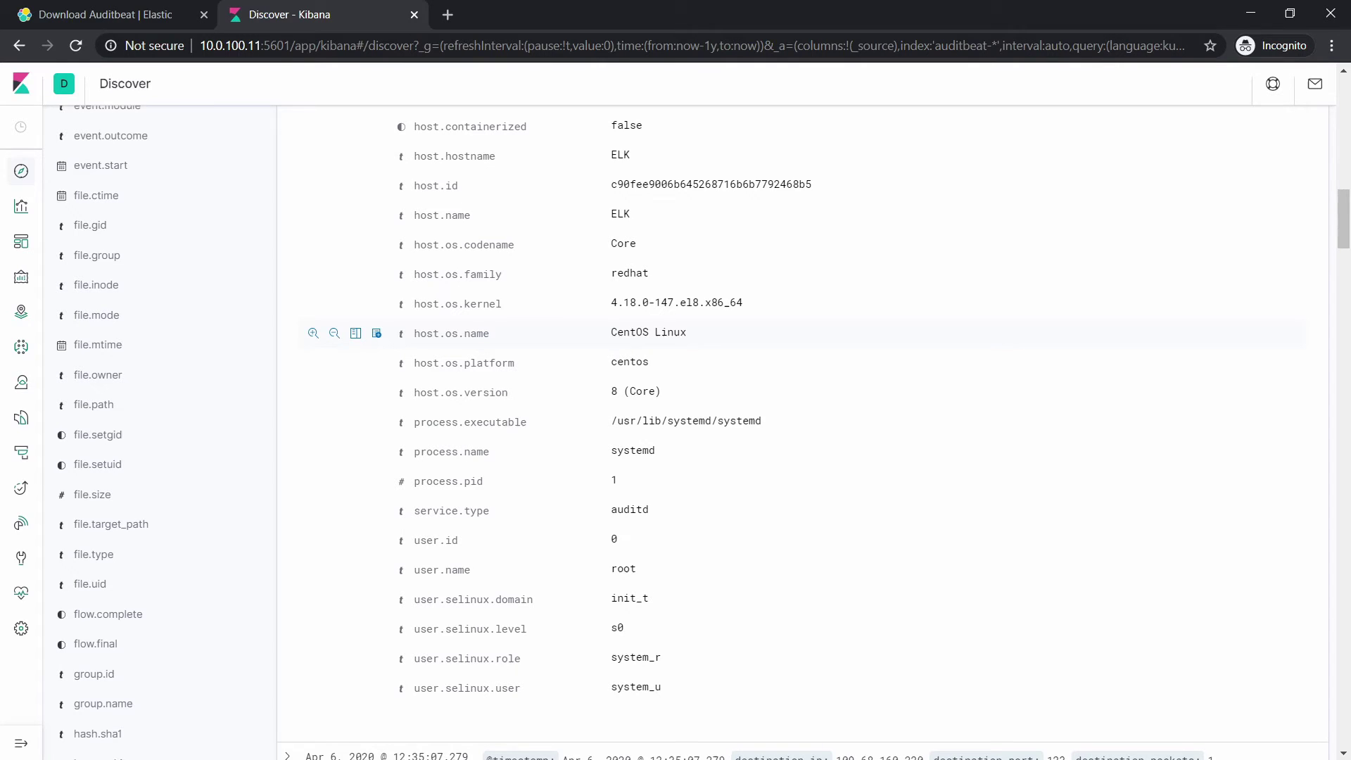
{"action": "scroll", "coordinate": [732, 348], "scroll_direction": "down", "scroll_amount": 1}
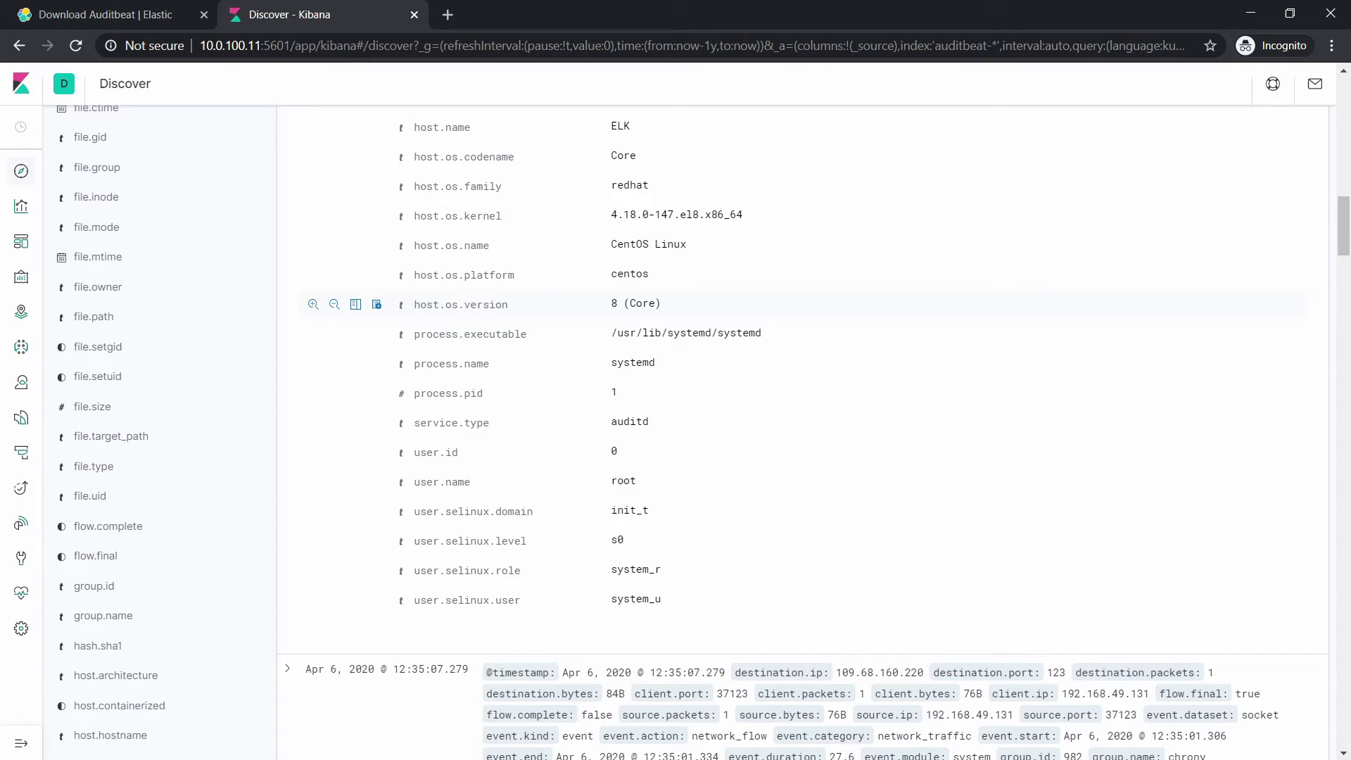
{"action": "scroll", "coordinate": [586, 409], "scroll_direction": "down", "scroll_amount": 6}
{"action": "scroll", "coordinate": [586, 368], "scroll_direction": "up", "scroll_amount": 8}
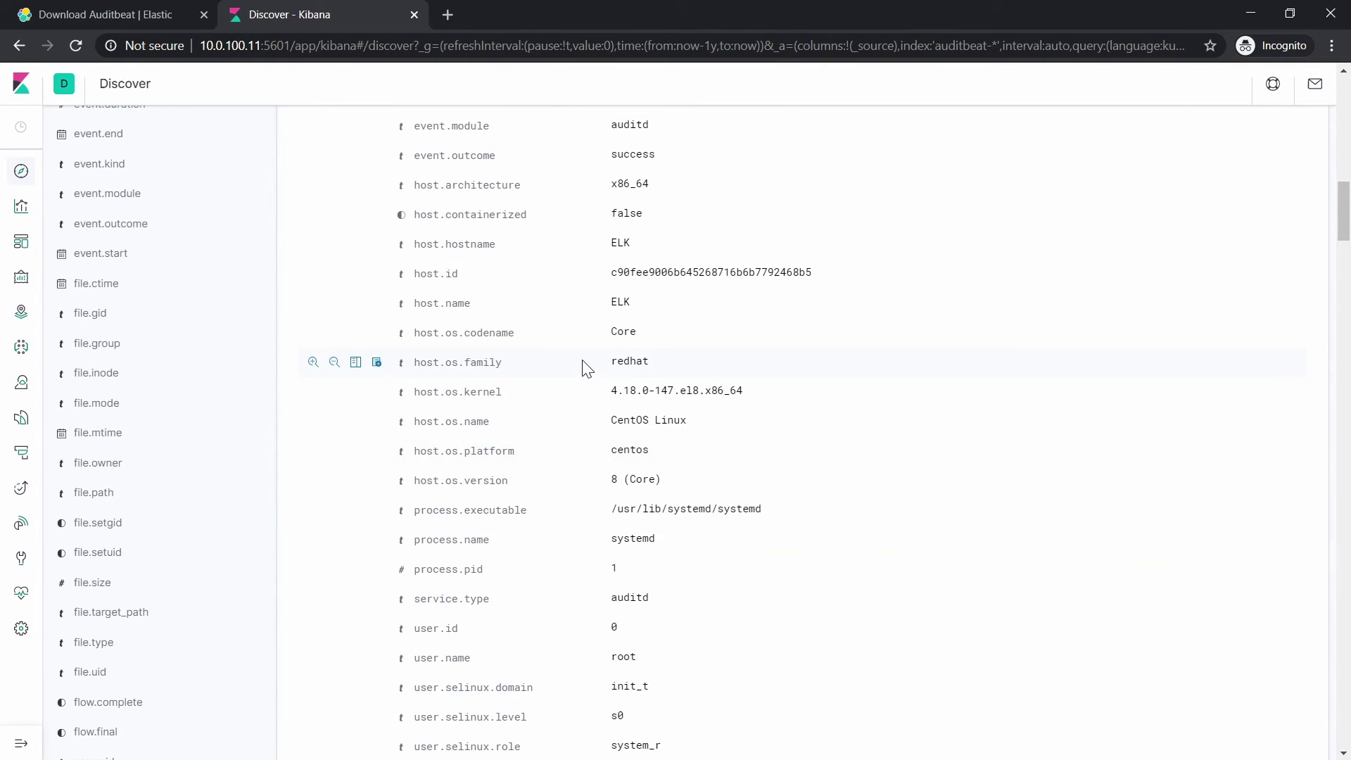
{"action": "scroll", "coordinate": [588, 368], "scroll_direction": "up", "scroll_amount": 10}
{"action": "left_click_drag", "start_coordinate": [568, 251], "coordinate": [615, 342]}
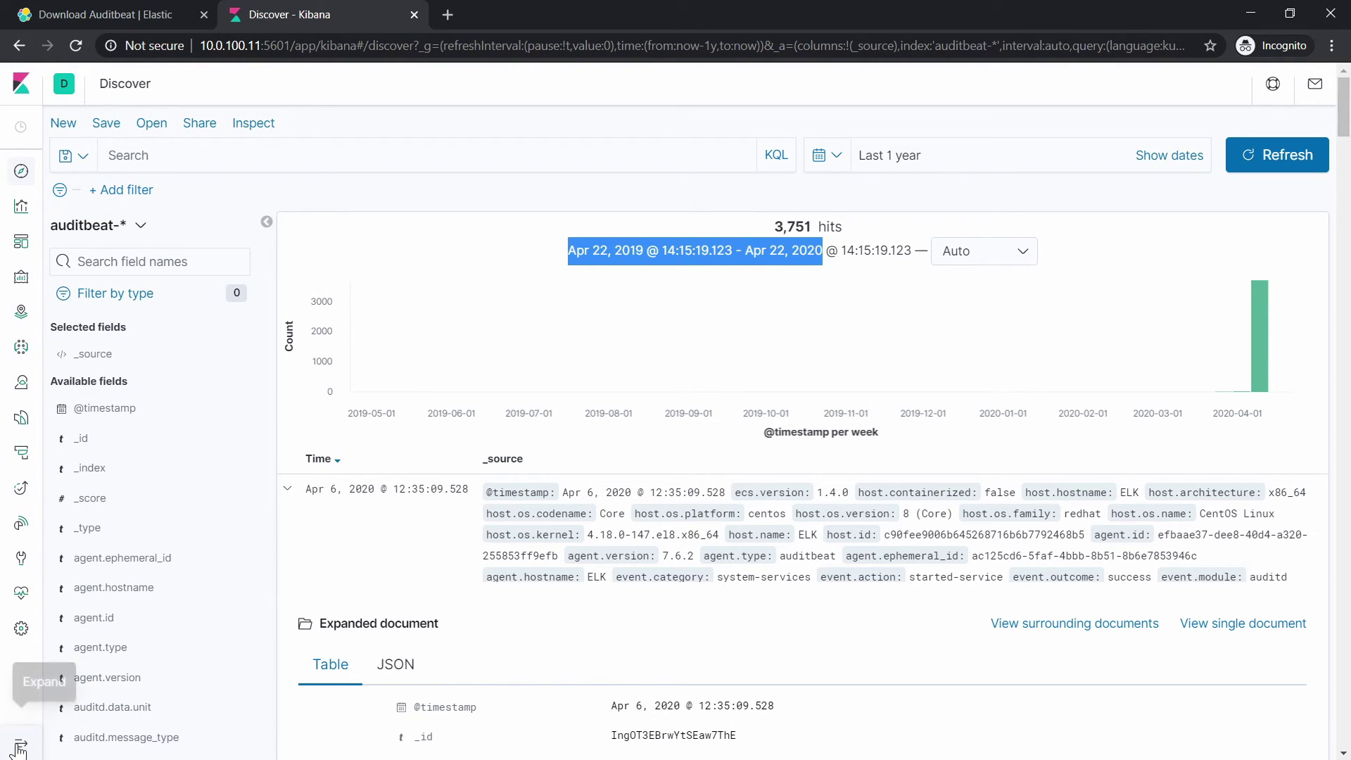
Step: Open the [Auditbeat System] User Dashboard ECS from the saved dashboards list
{"action": "left_click", "coordinate": [19, 749]}
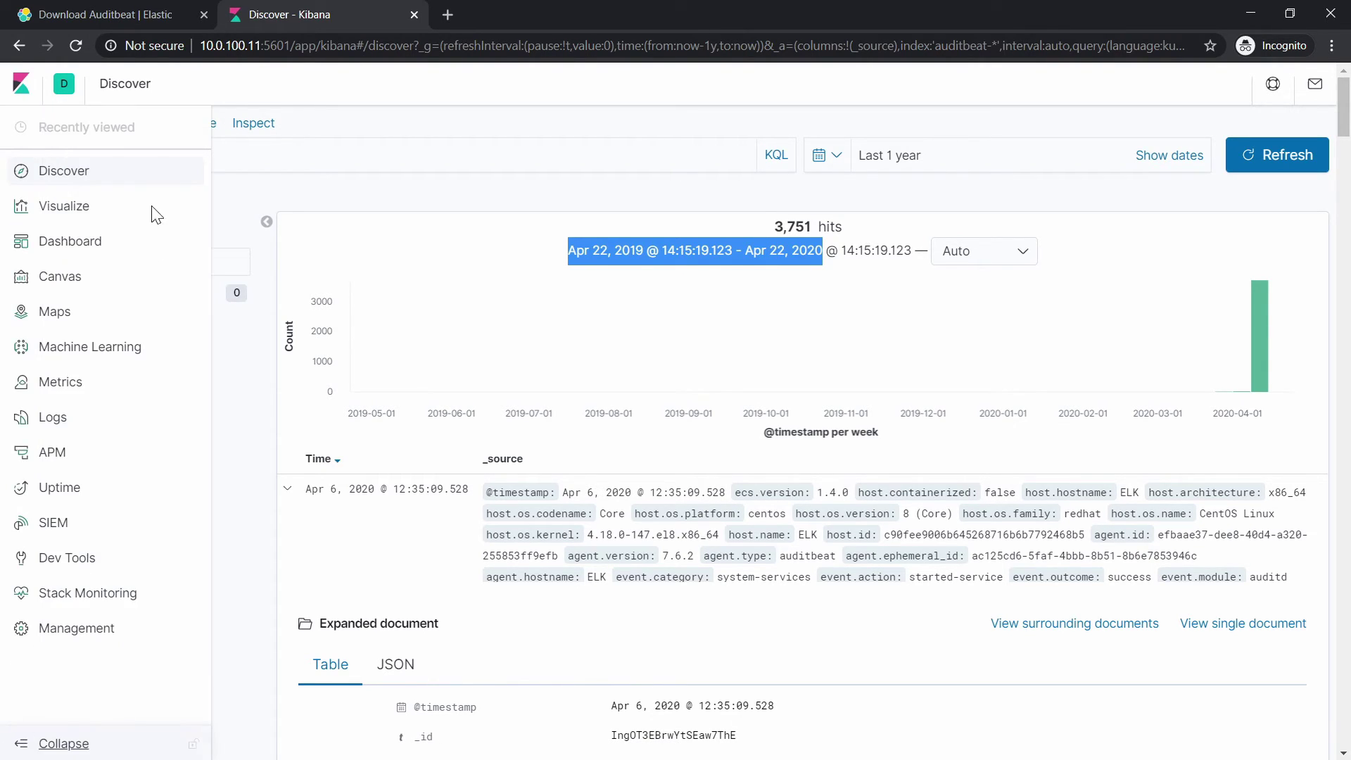
{"action": "left_click", "coordinate": [103, 250]}
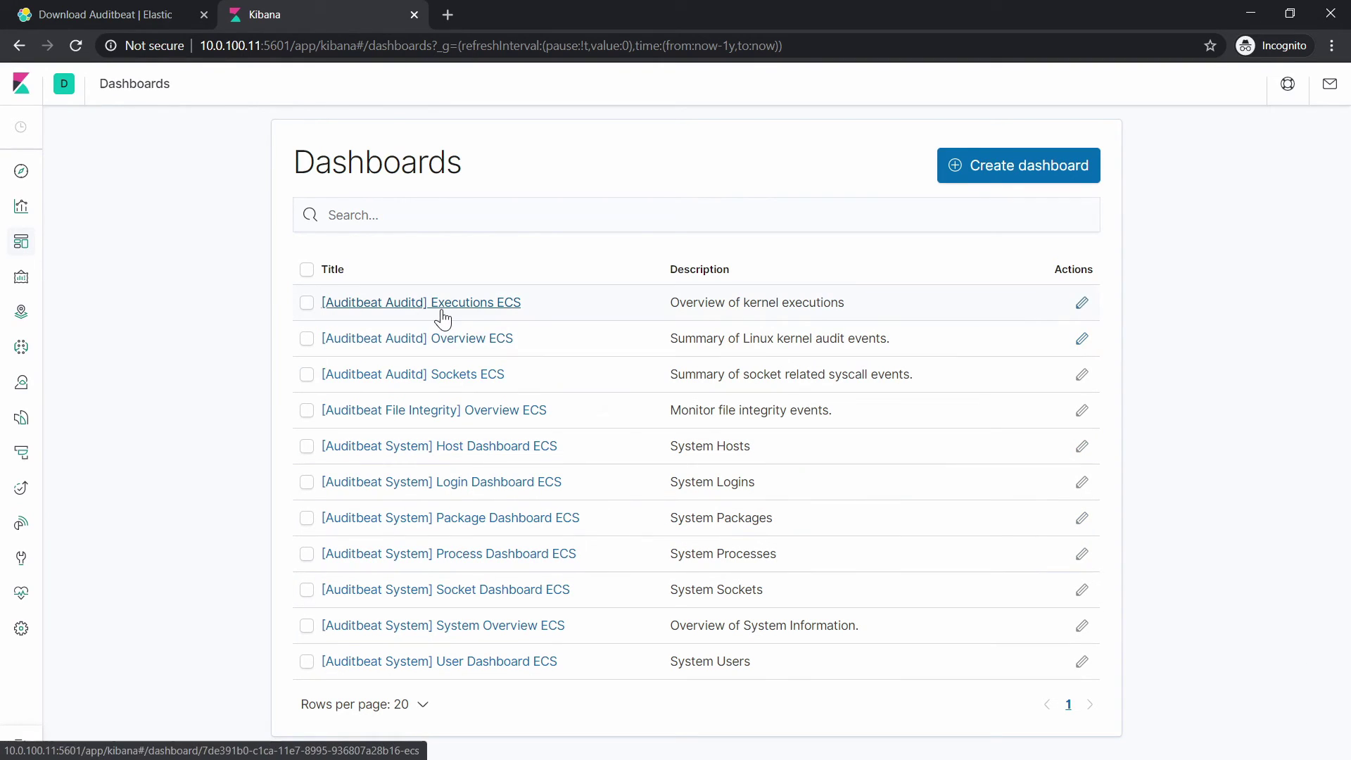
{"action": "left_click", "coordinate": [470, 665]}
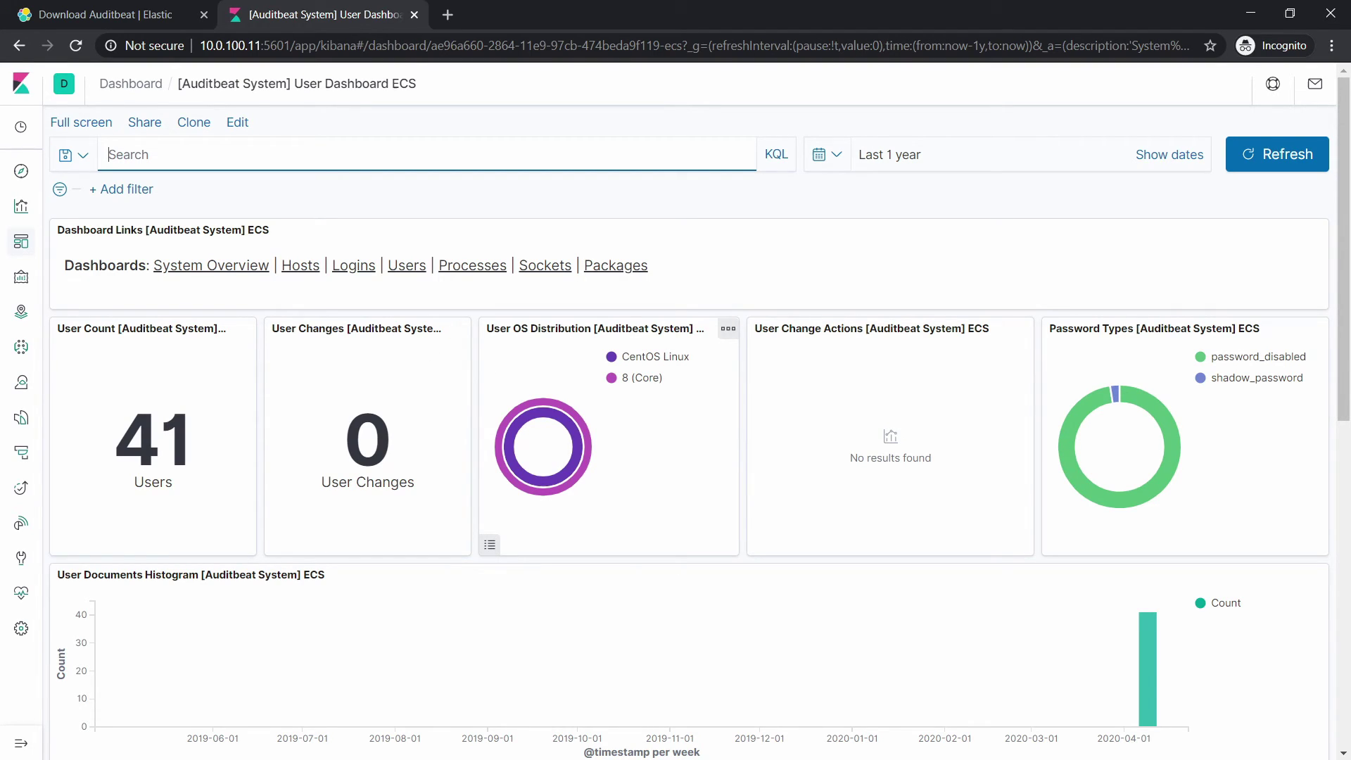
Step: Review the dashboard's 41 users, expanding and collapsing the root user's event details
{"action": "scroll", "coordinate": [1023, 503], "scroll_direction": "down", "scroll_amount": 1}
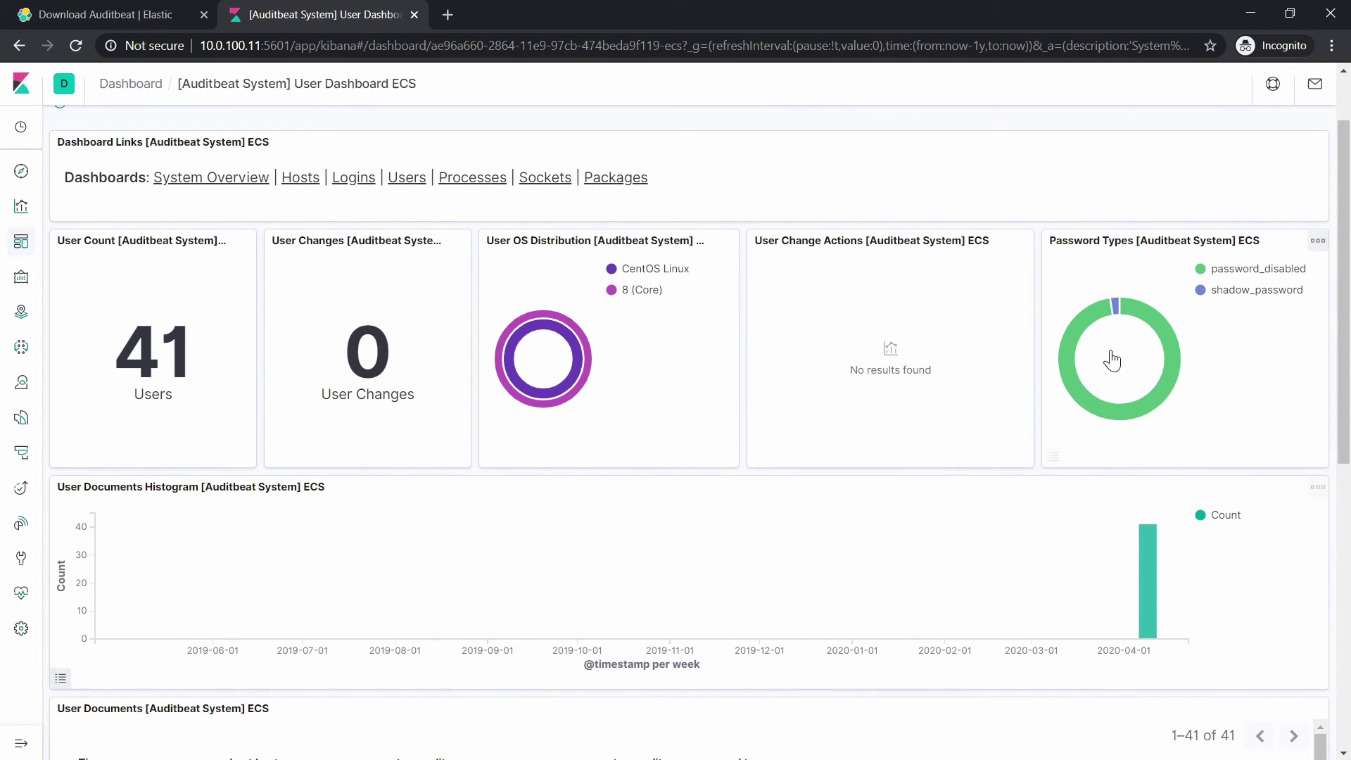
{"action": "scroll", "coordinate": [1173, 443], "scroll_direction": "down", "scroll_amount": 1}
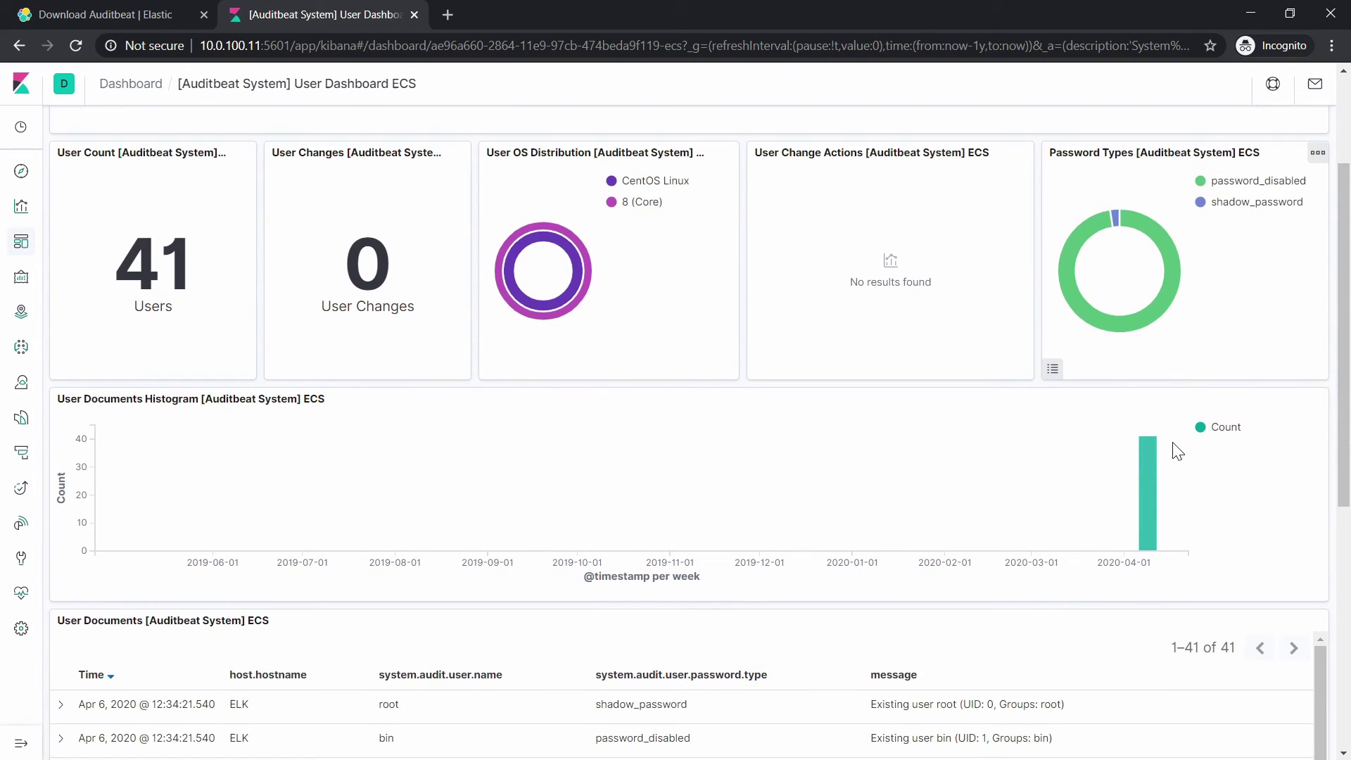
{"action": "scroll", "coordinate": [1170, 441], "scroll_direction": "down", "scroll_amount": 7}
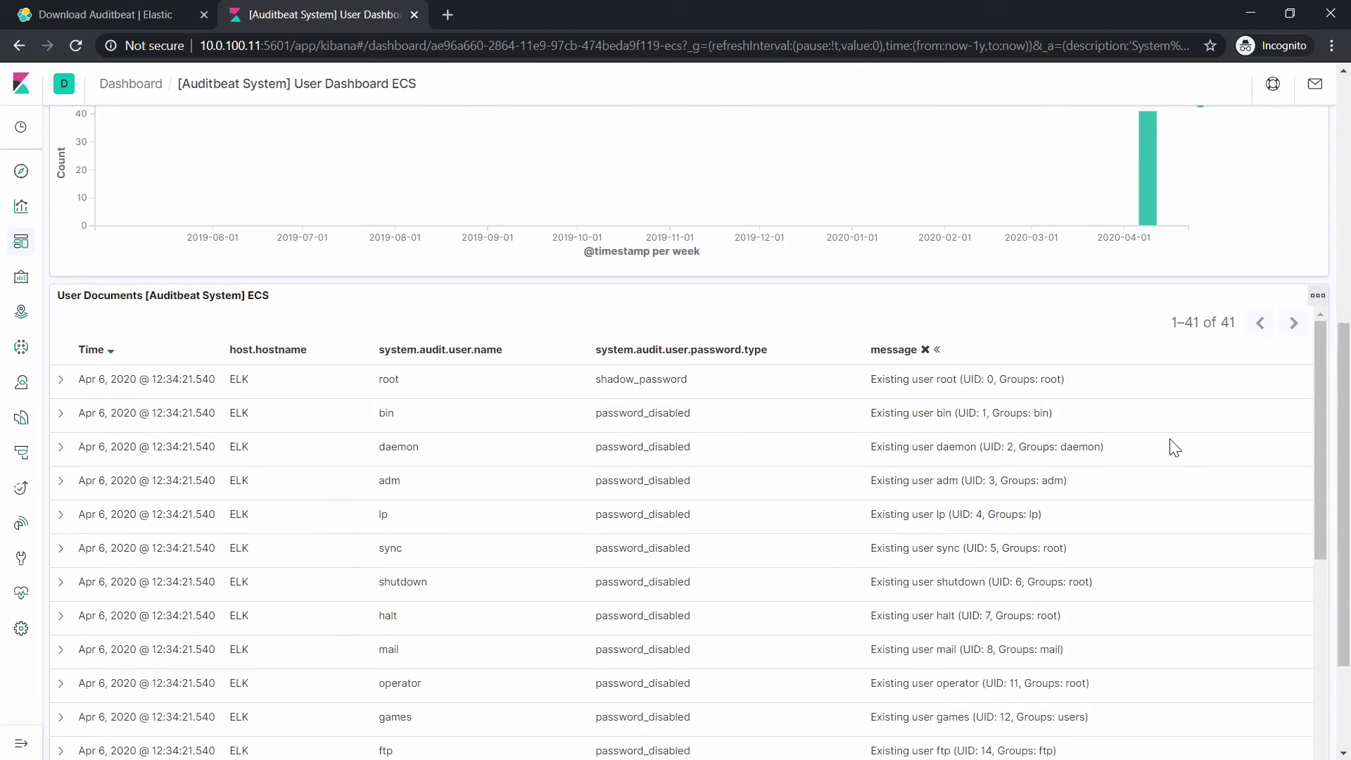
{"action": "scroll", "coordinate": [1170, 394], "scroll_direction": "down", "scroll_amount": 4}
{"action": "scroll", "coordinate": [1168, 362], "scroll_direction": "up", "scroll_amount": 10}
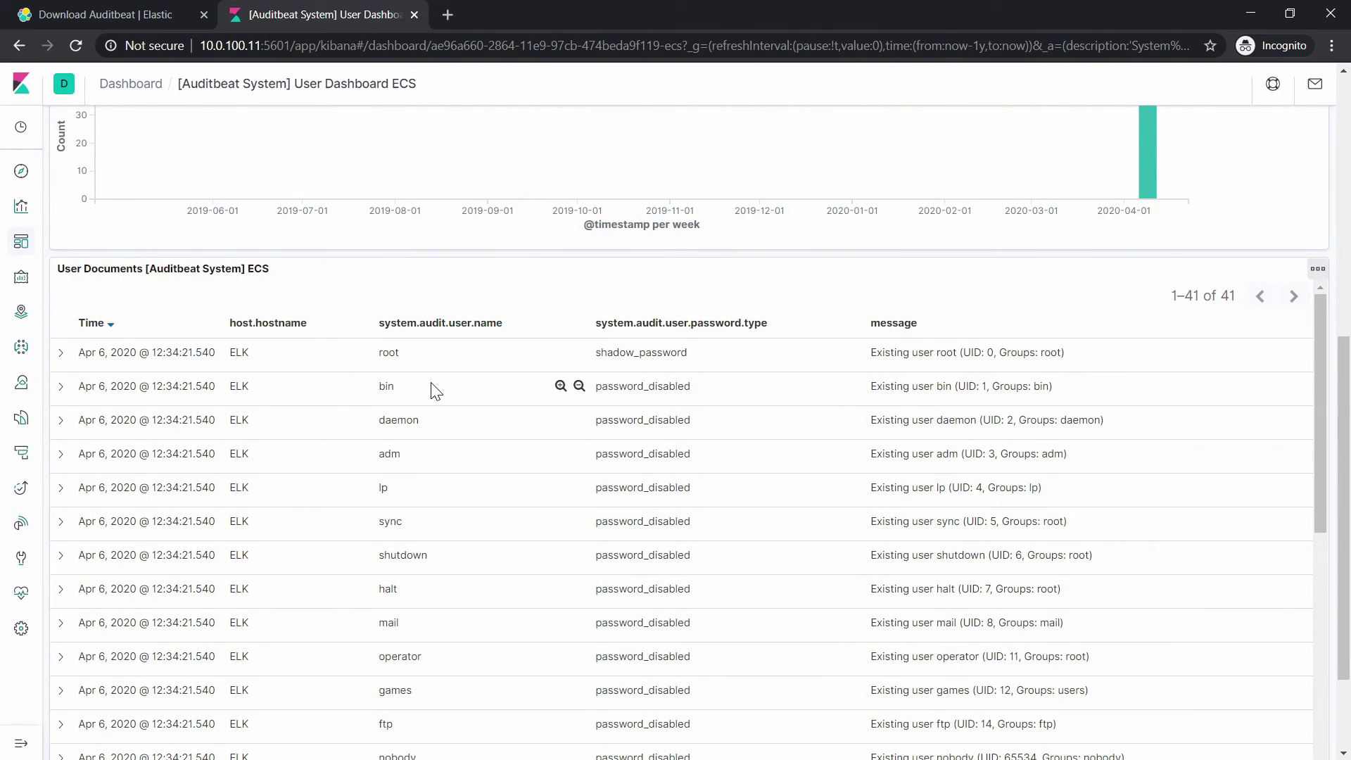
{"action": "left_click", "coordinate": [61, 354]}
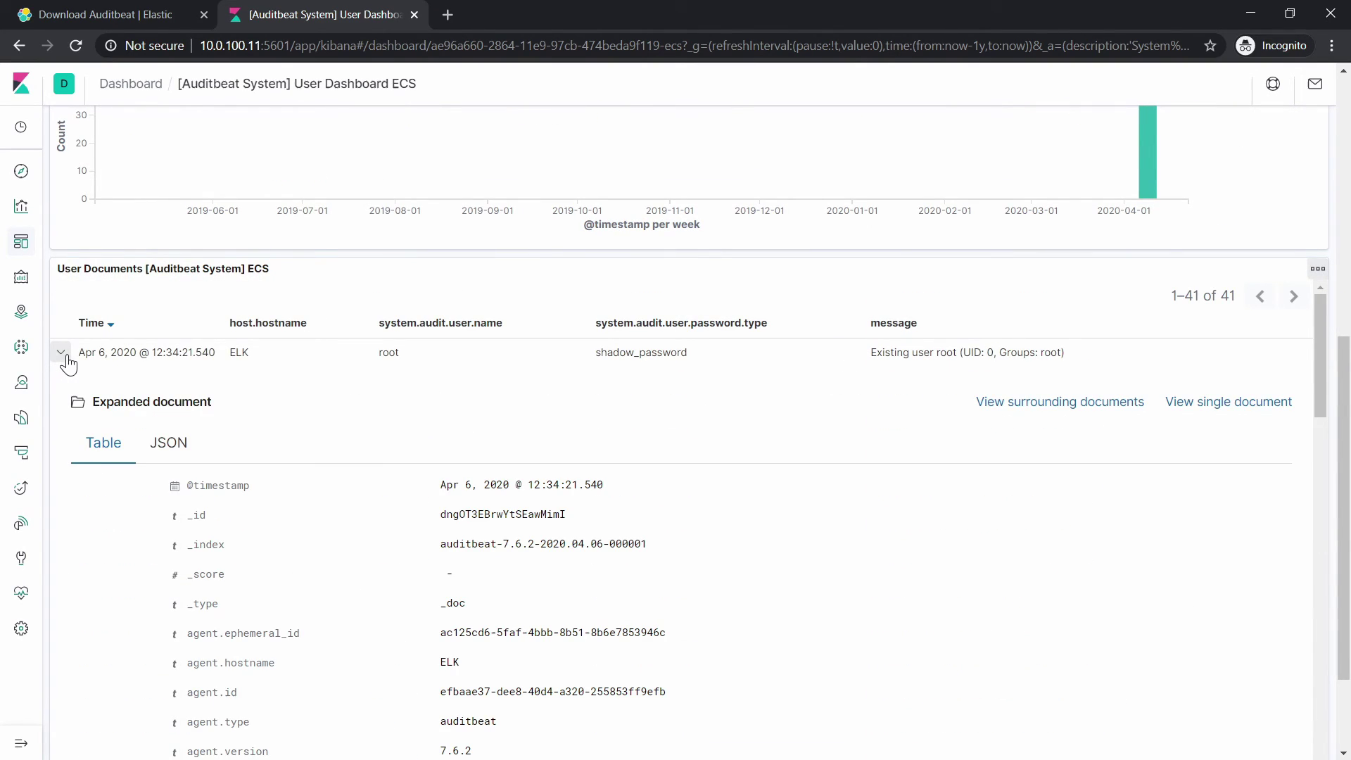
{"action": "scroll", "coordinate": [753, 578], "scroll_direction": "down", "scroll_amount": 6}
{"action": "scroll", "coordinate": [753, 579], "scroll_direction": "up", "scroll_amount": 6}
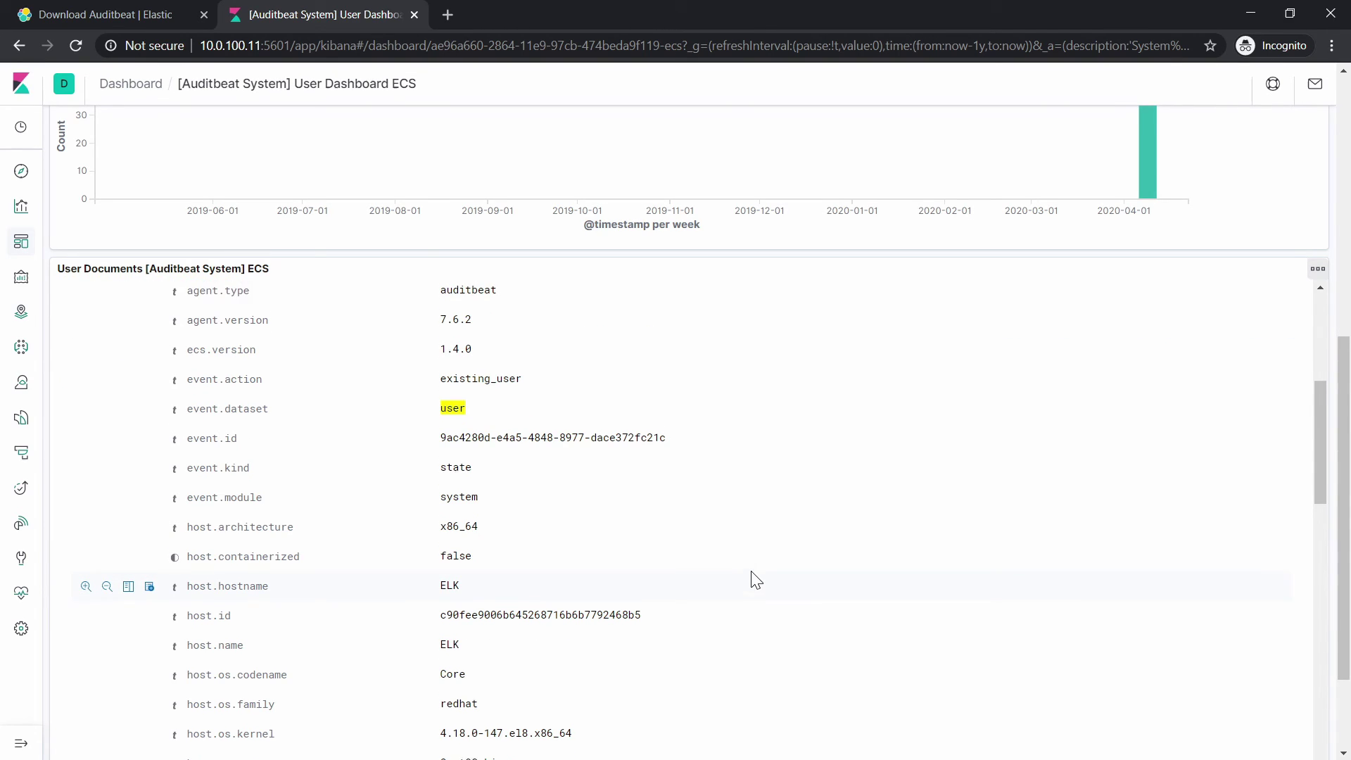
{"action": "left_click", "coordinate": [60, 354]}
{"action": "scroll", "coordinate": [371, 446], "scroll_direction": "up", "scroll_amount": 8}
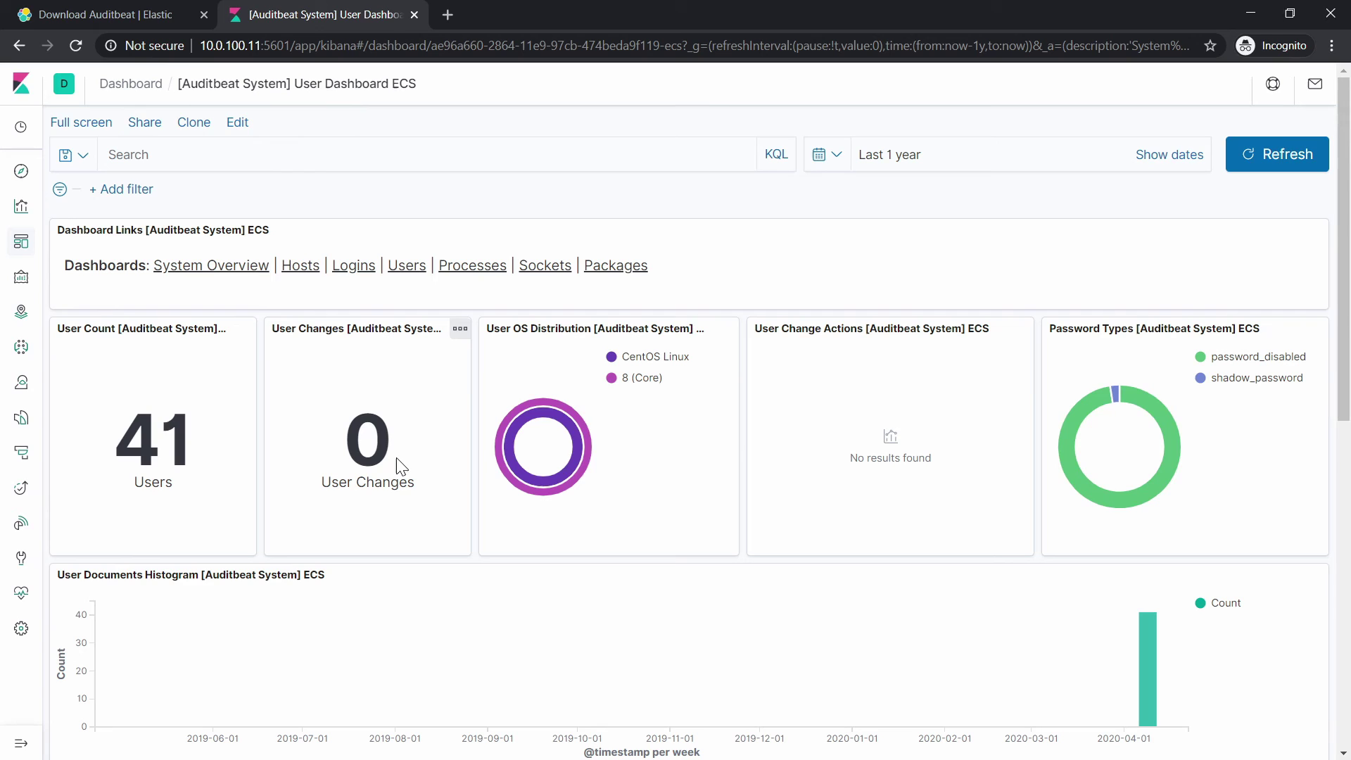
Step: From the Download Auditbeat tab, go back twice to elastic.co/beats/
{"action": "left_click", "coordinate": [43, 17]}
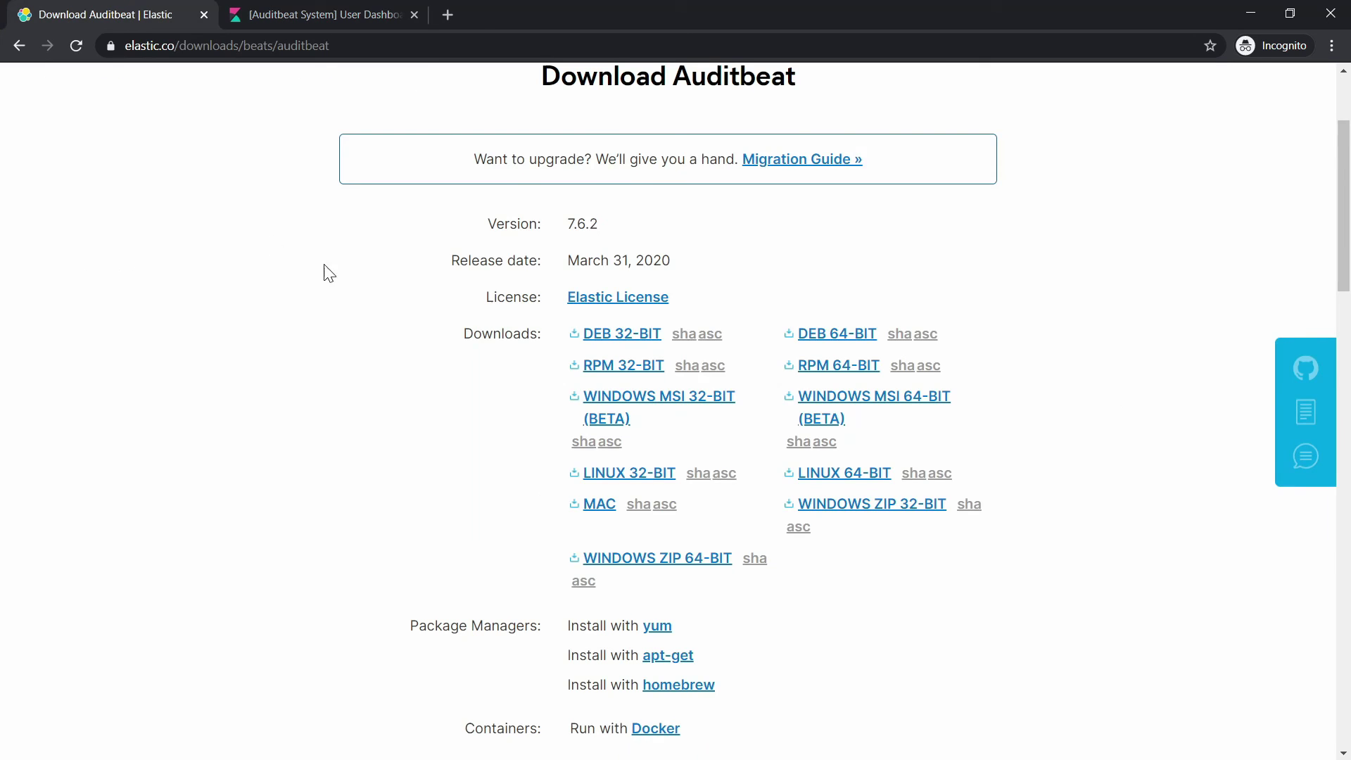
{"action": "key", "text": "alt+Left"}
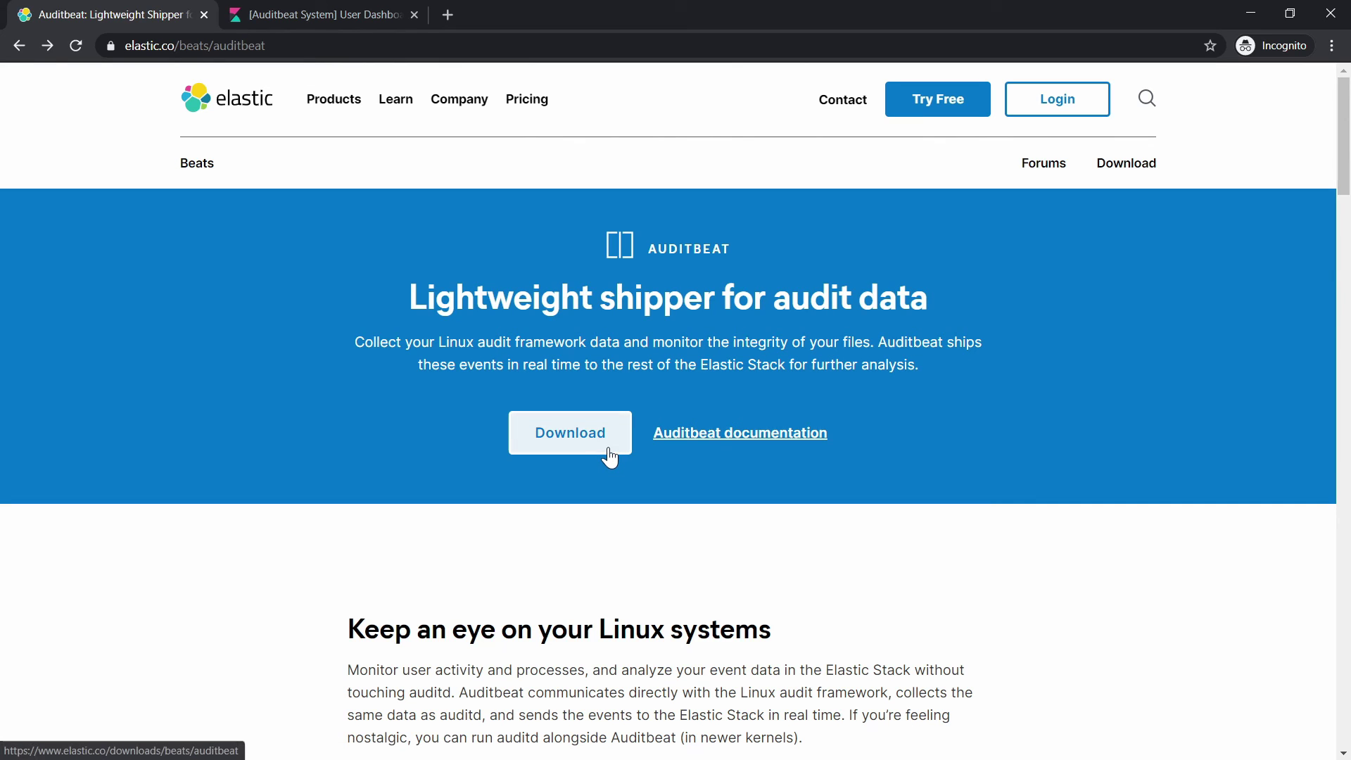
{"action": "key", "text": "alt+Left"}
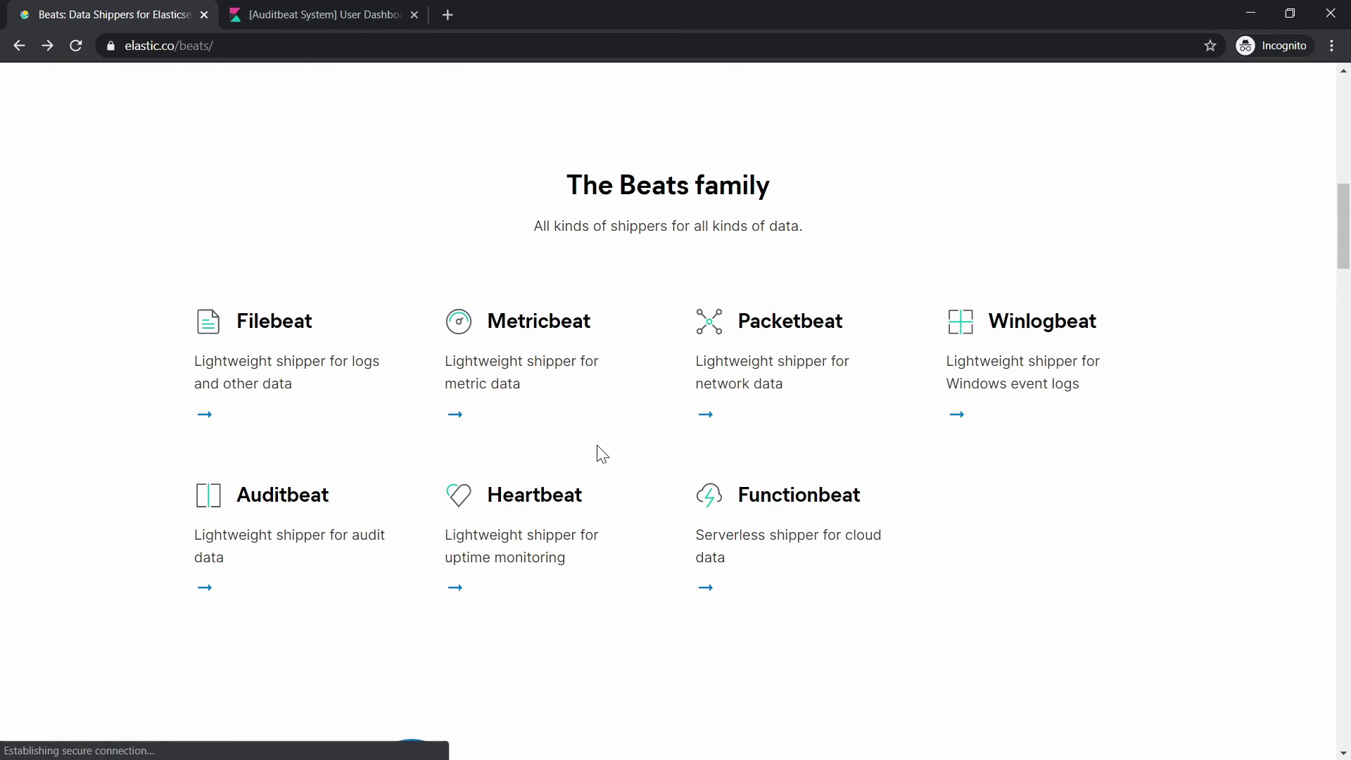